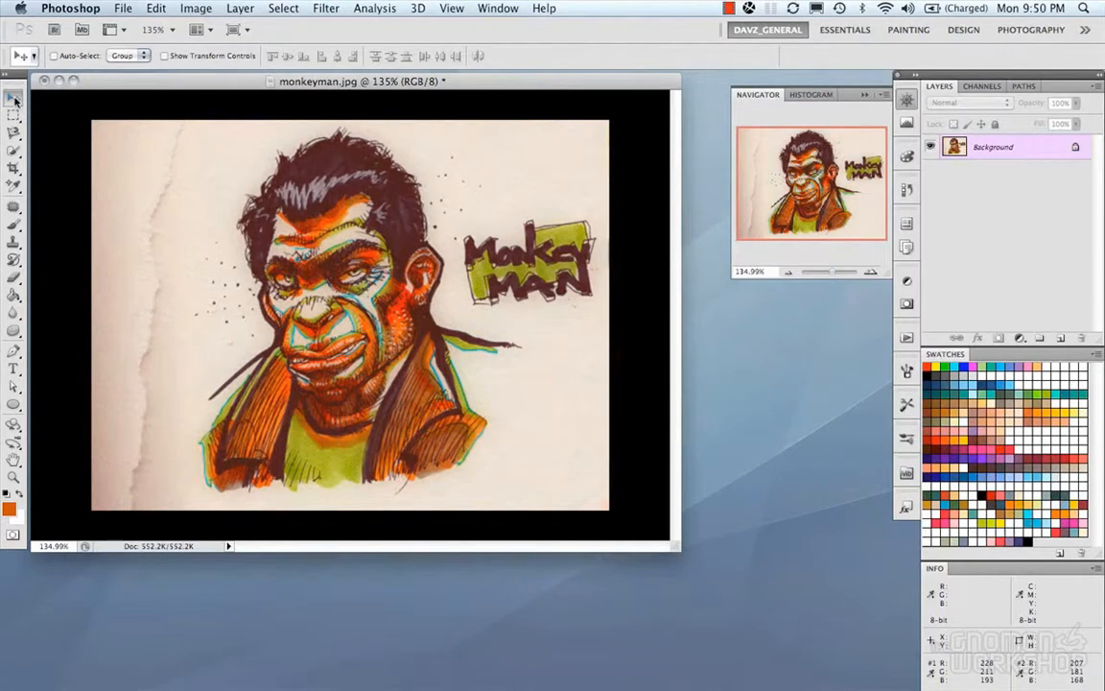
Step: Try to move the locked Background layer with the Move tool and dismiss the alert
left_click_drag(322, 265, 303, 265)
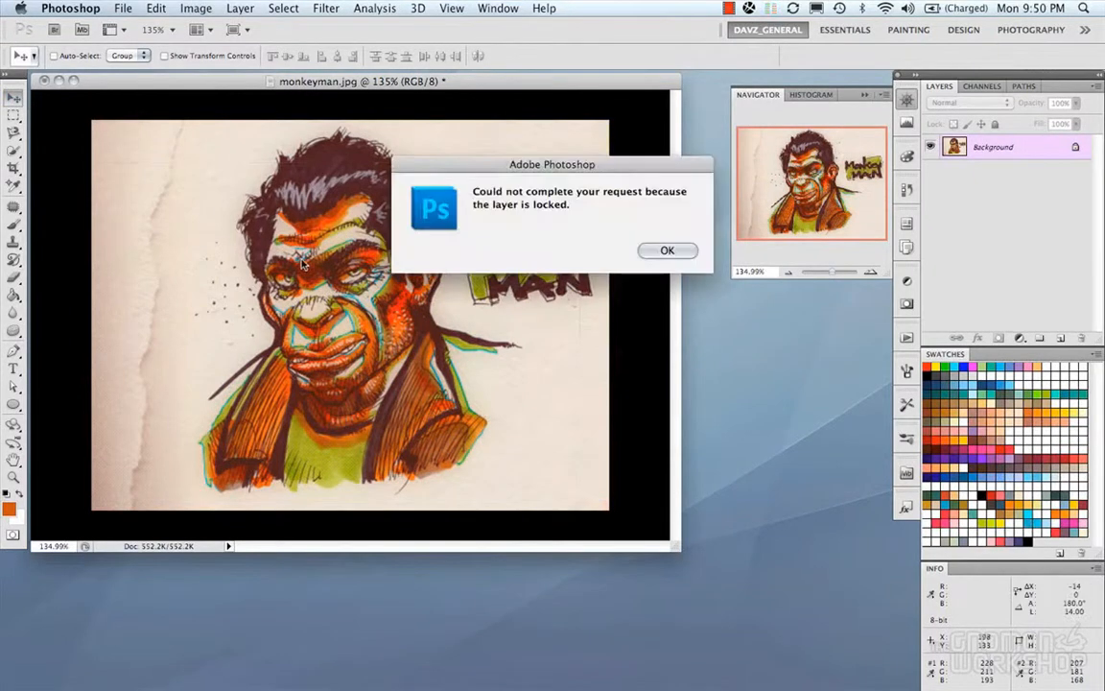
key("Return")
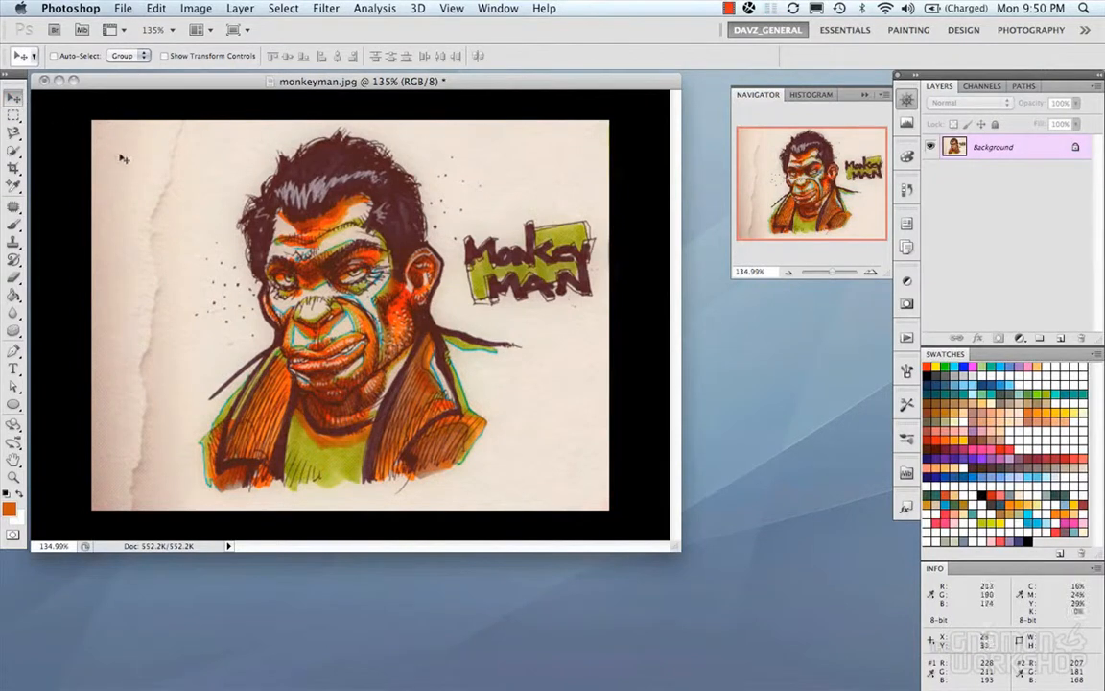
Step: Draw rectangular marquee selections around the character's head, clearing the first before making another
key("m")
left_click_drag(223, 136, 423, 268)
key("super+d")
left_click_drag(267, 156, 421, 277)
Step: Try moving the Monkey Man lettering inside a rectangular marquee, undo the move and clear the selection
left_click_drag(440, 191, 609, 324)
left_click_drag(545, 310, 515, 259)
key("super+z")
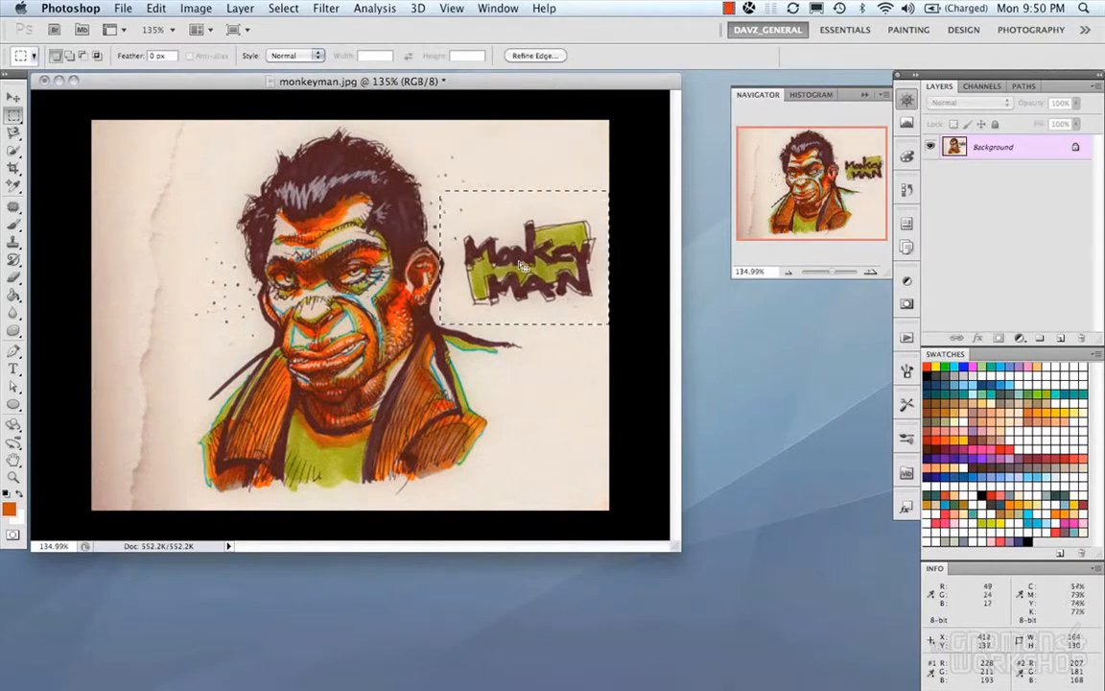
key("super+d")
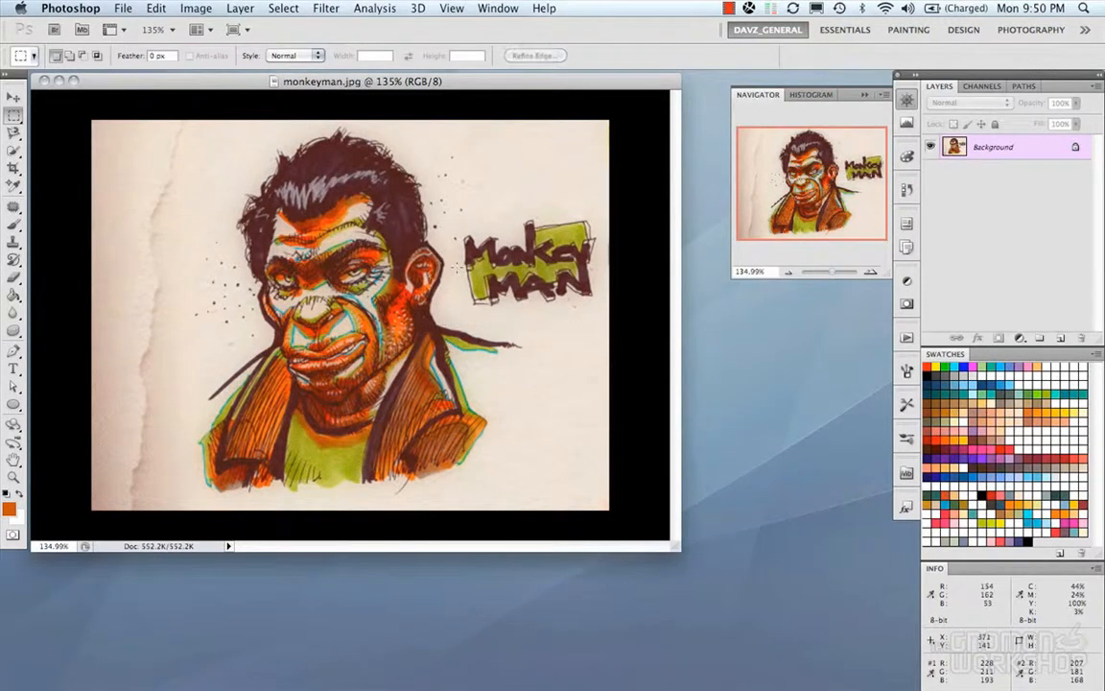
Step: Switch the marquee tool to Elliptical Marquee and choose the Magnetic Lasso tool
left_click_drag(14, 114, 57, 127)
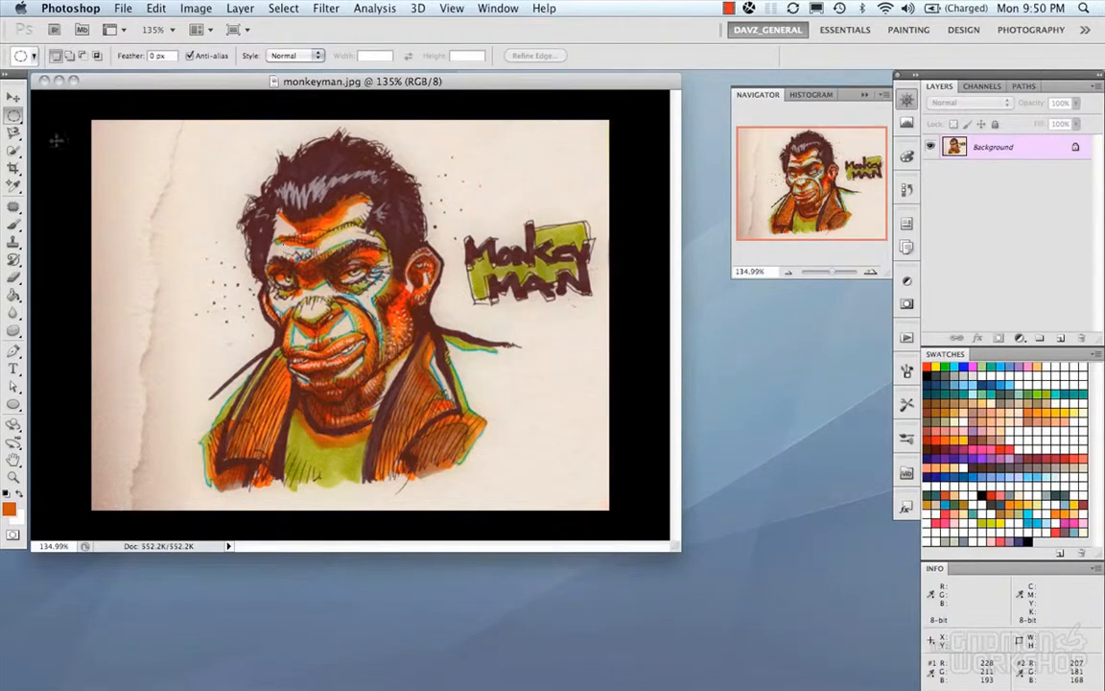
left_click(14, 134)
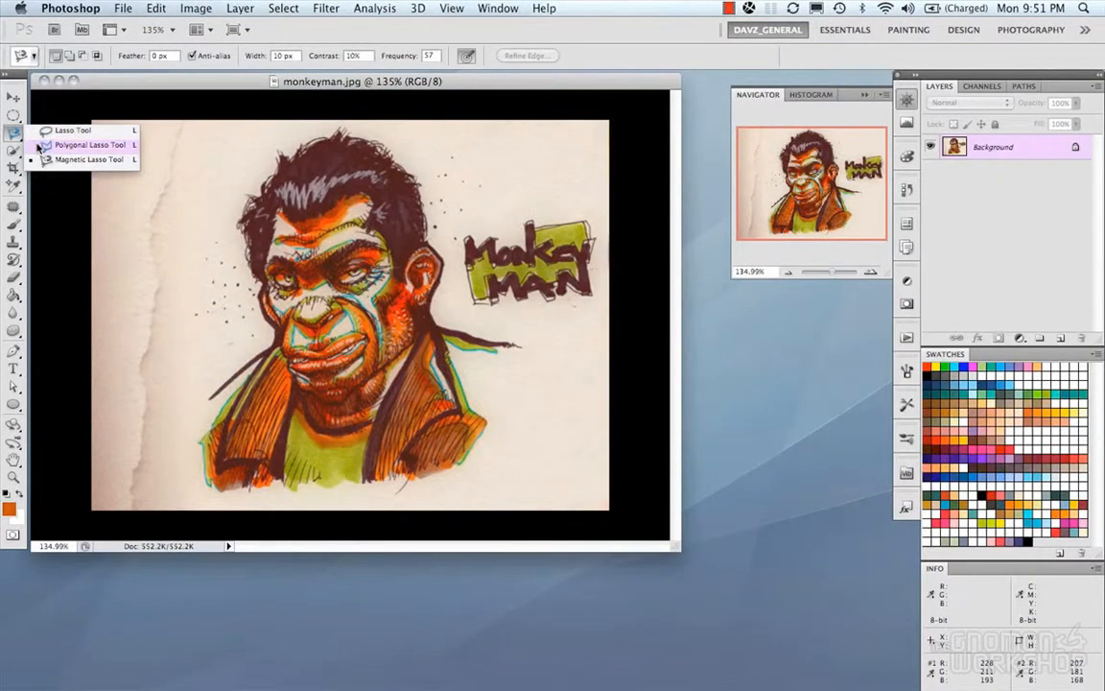
left_click(38, 158)
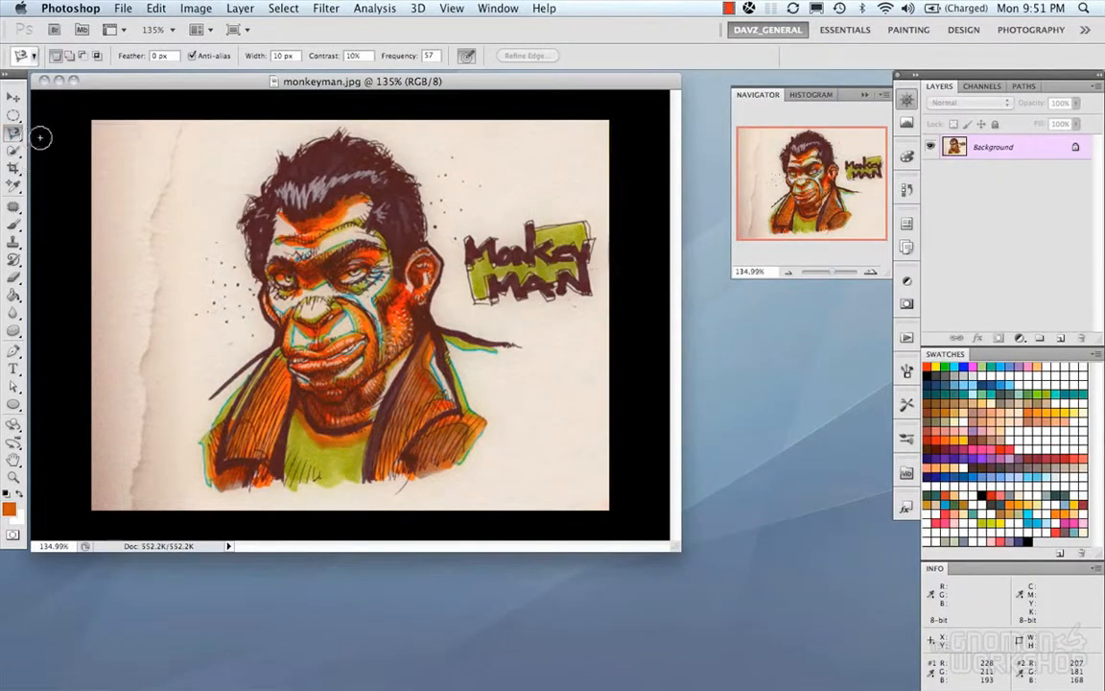
Step: Draw a freehand Lasso selection over the character's head and clear it
left_click_drag(14, 135, 38, 129)
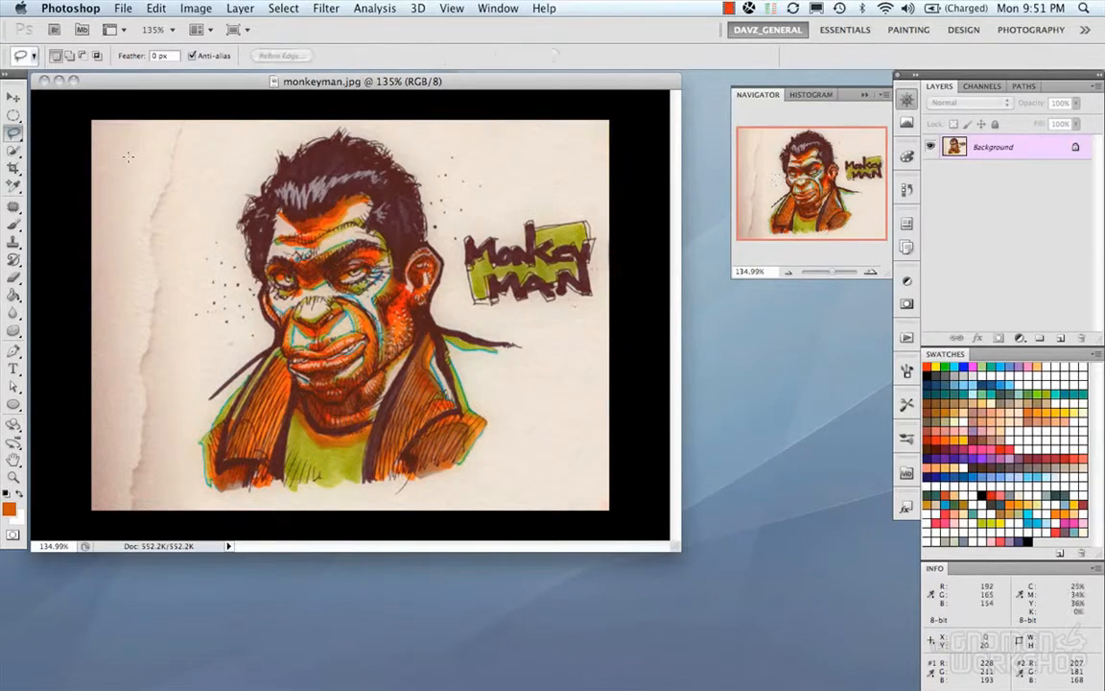
mouse_move(222, 219)
left_mouse_down()
mouse_move(198, 374)
mouse_move(431, 317)
mouse_move(274, 153)
left_mouse_up()
left_click(305, 272)
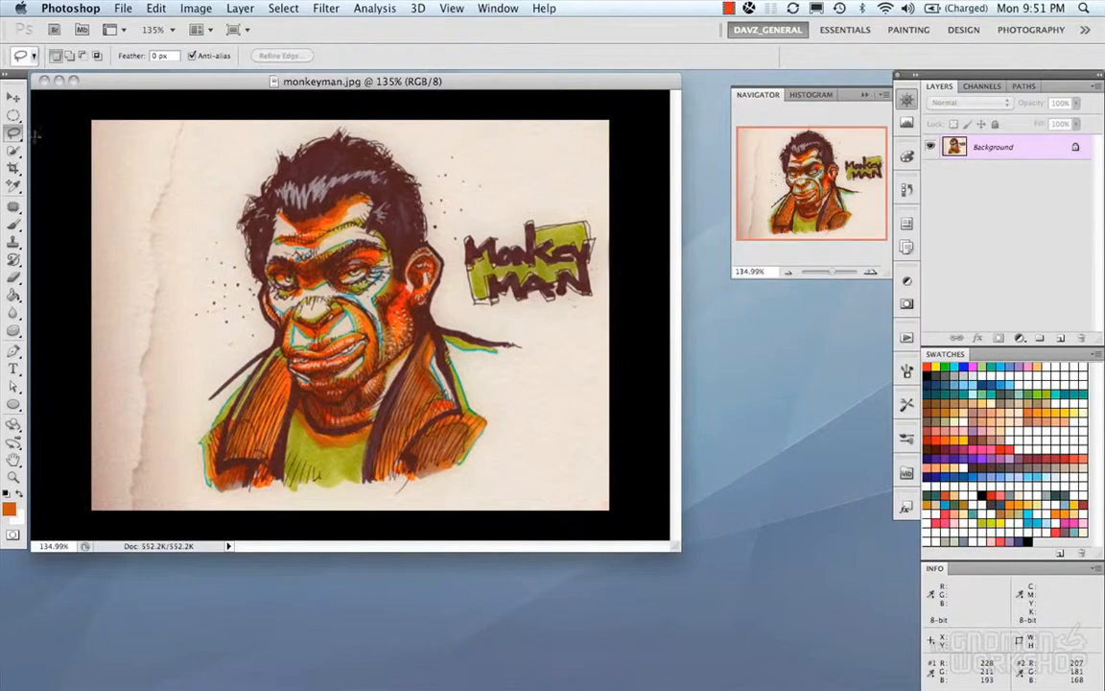
Step: Outline the character's head and the left side of his jacket with a closed Polygonal Lasso selection and clear it
left_click_drag(14, 133, 67, 146)
left_click(243, 155)
left_click(209, 236)
left_click(234, 303)
left_click(240, 334)
left_click(198, 364)
left_click(189, 427)
left_click(260, 455)
left_click(382, 401)
left_click(424, 288)
left_click(411, 184)
left_click(342, 137)
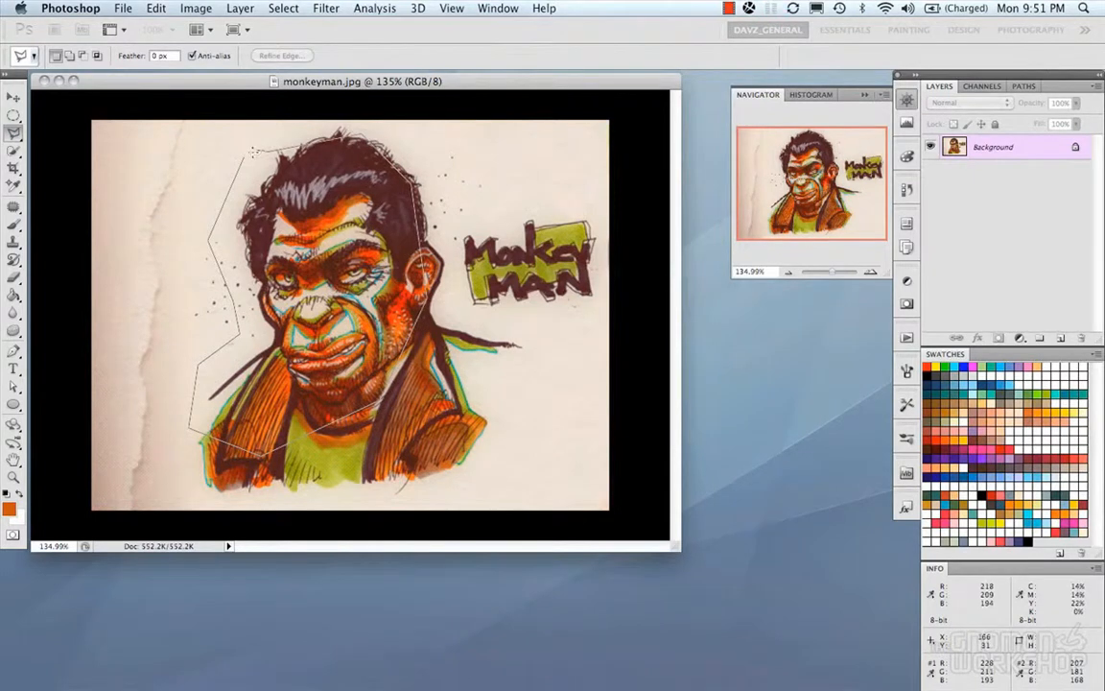
left_click(244, 153)
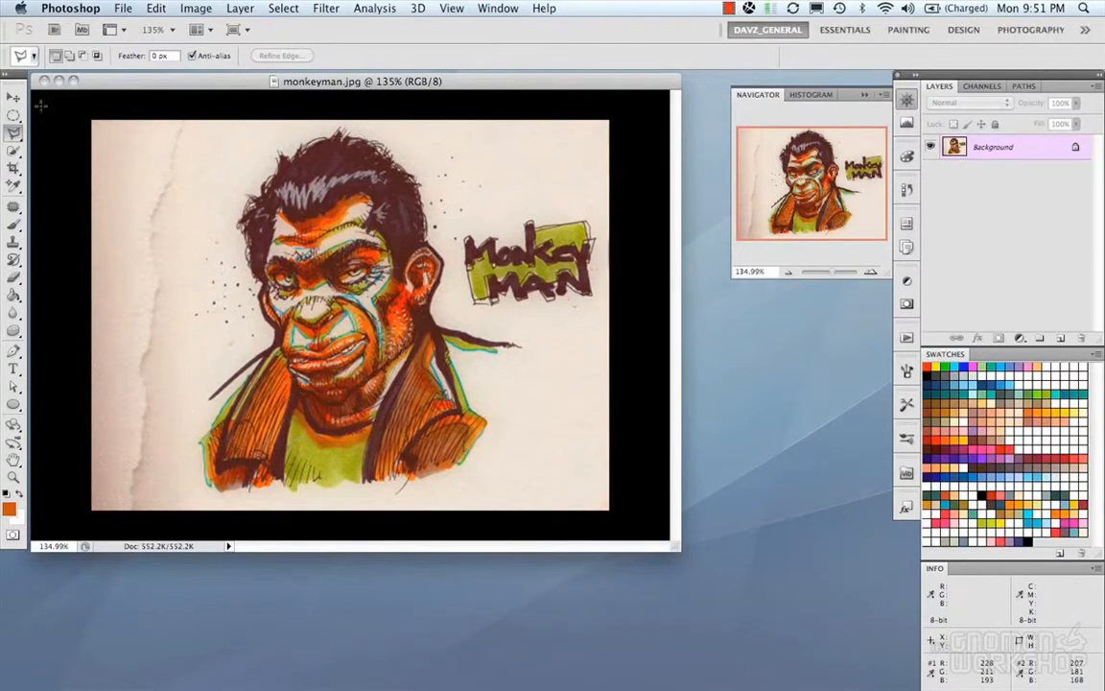
Step: Trace the left edge of the face, collar and jacket with the Magnetic Lasso and discard the unfinished outline
left_click_drag(14, 132, 77, 154)
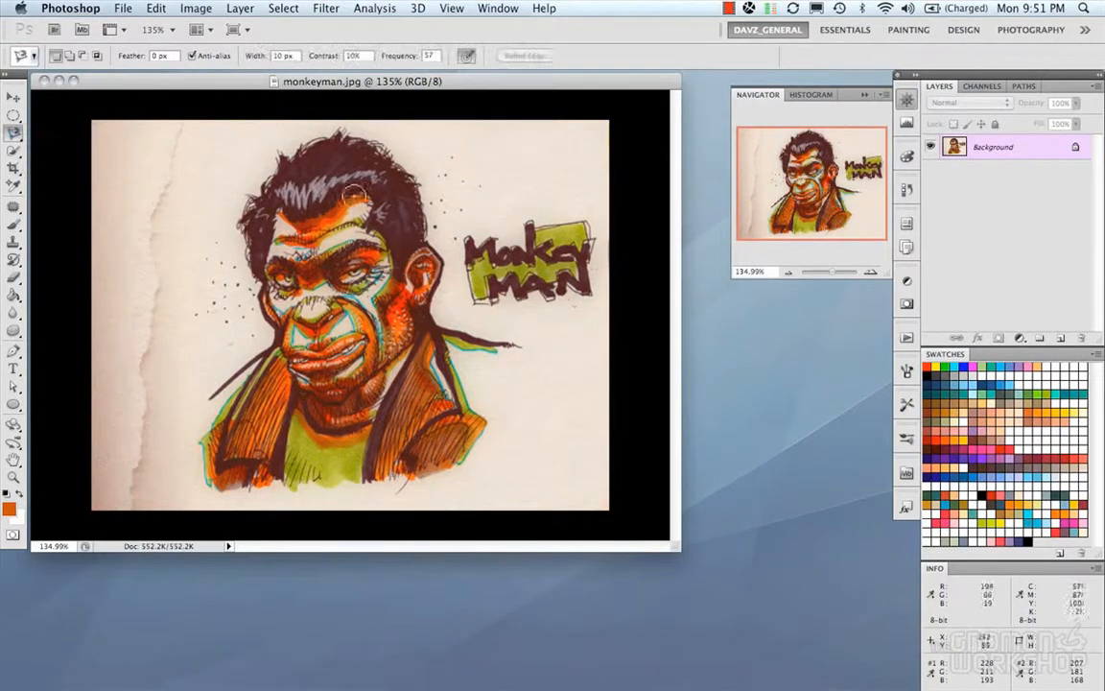
left_click(252, 286)
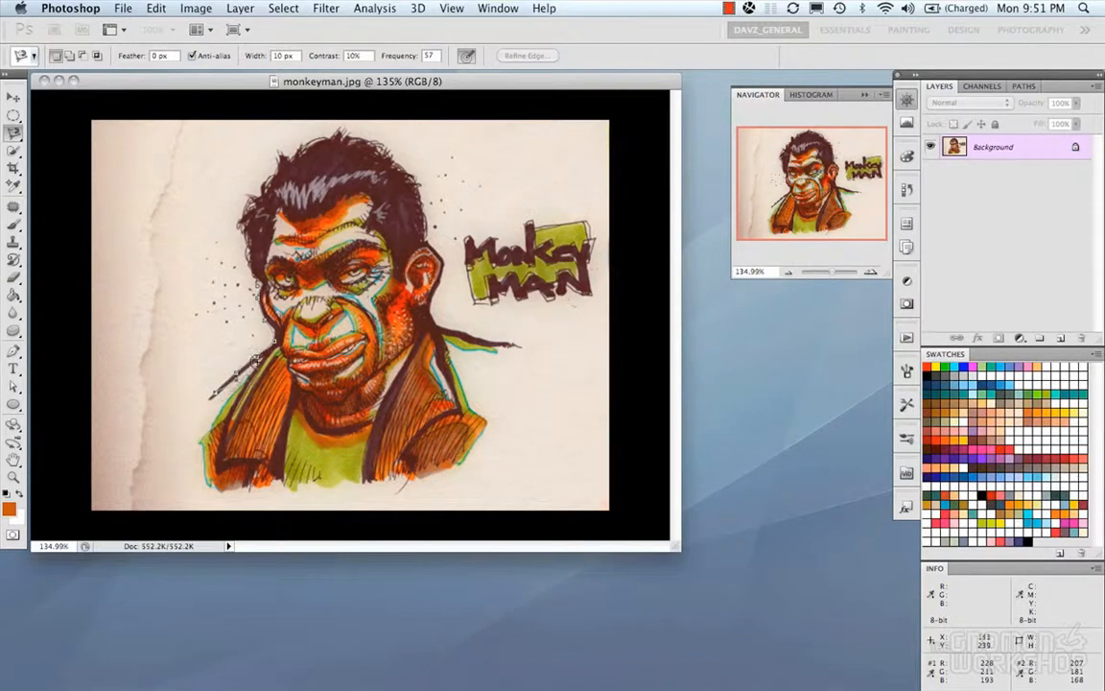
left_click(257, 365, "super")
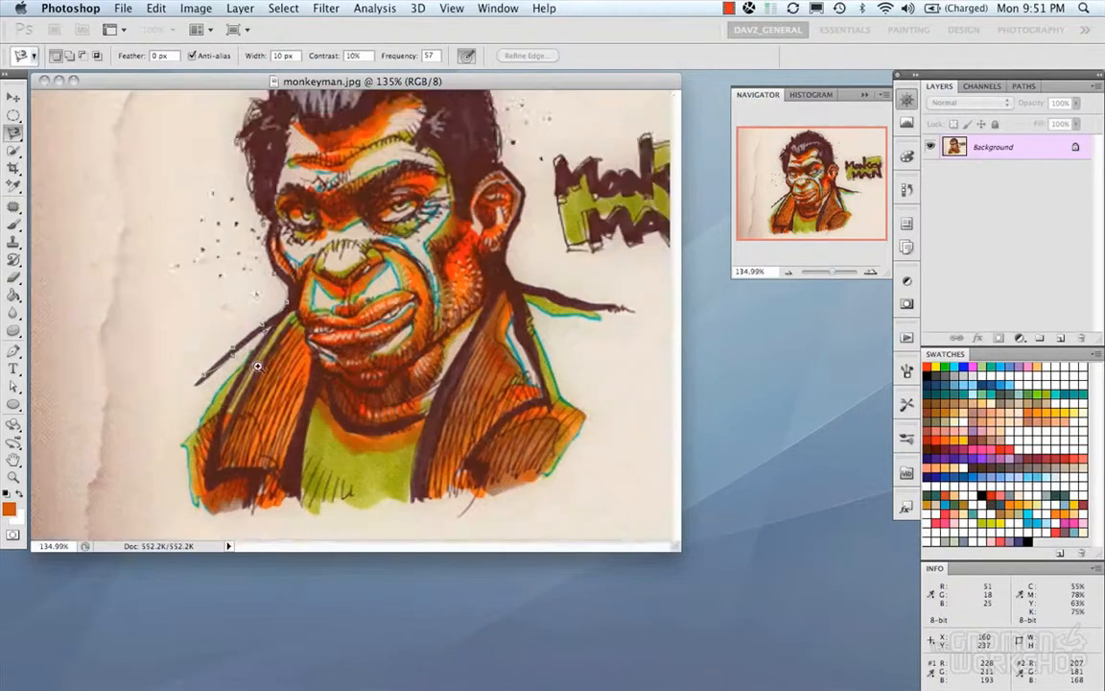
left_click(259, 362, "super")
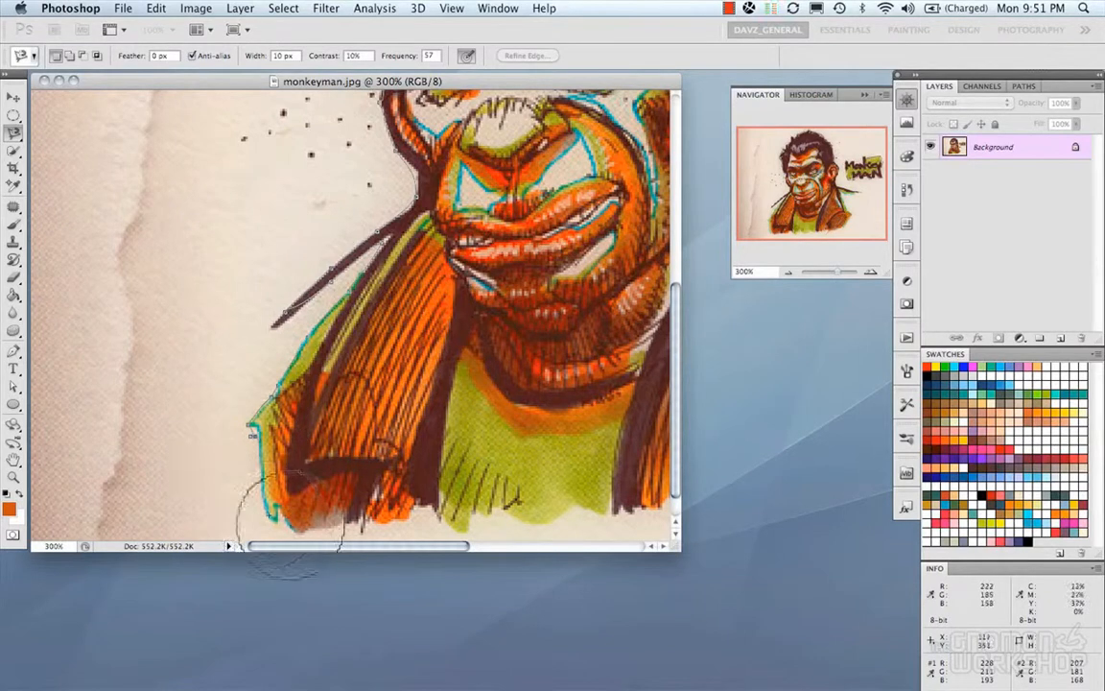
key("Escape")
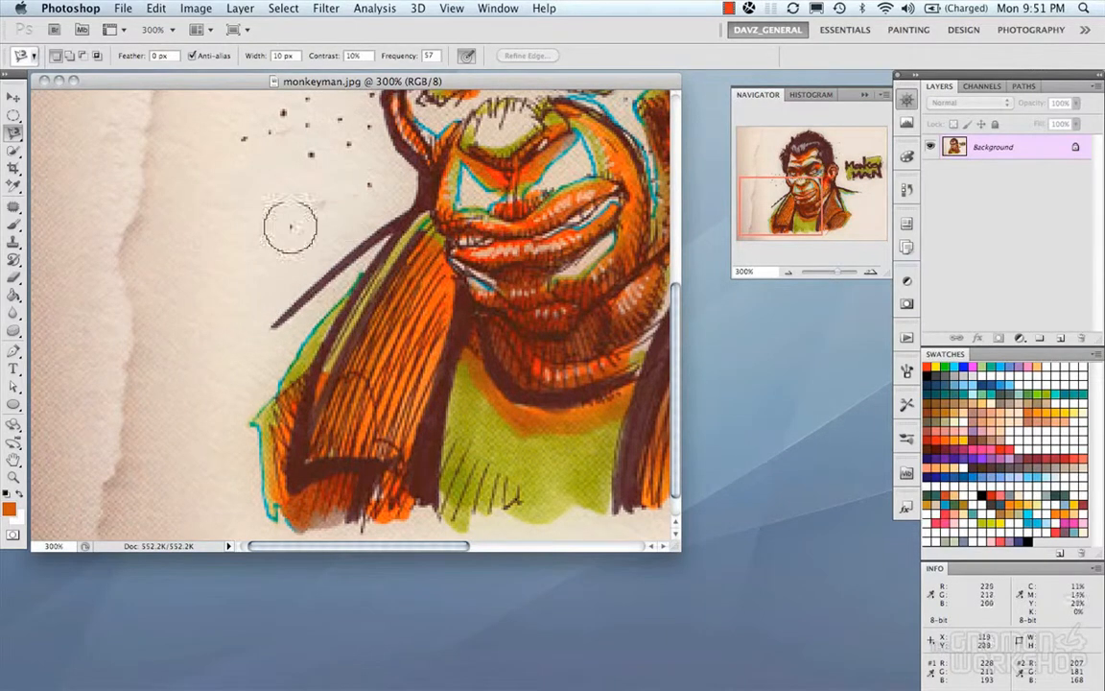
Step: Select patches of the paper background near the torn edge with the Magic Wand, adding another area, and deselect them
left_click(13, 150)
key("super+minus")
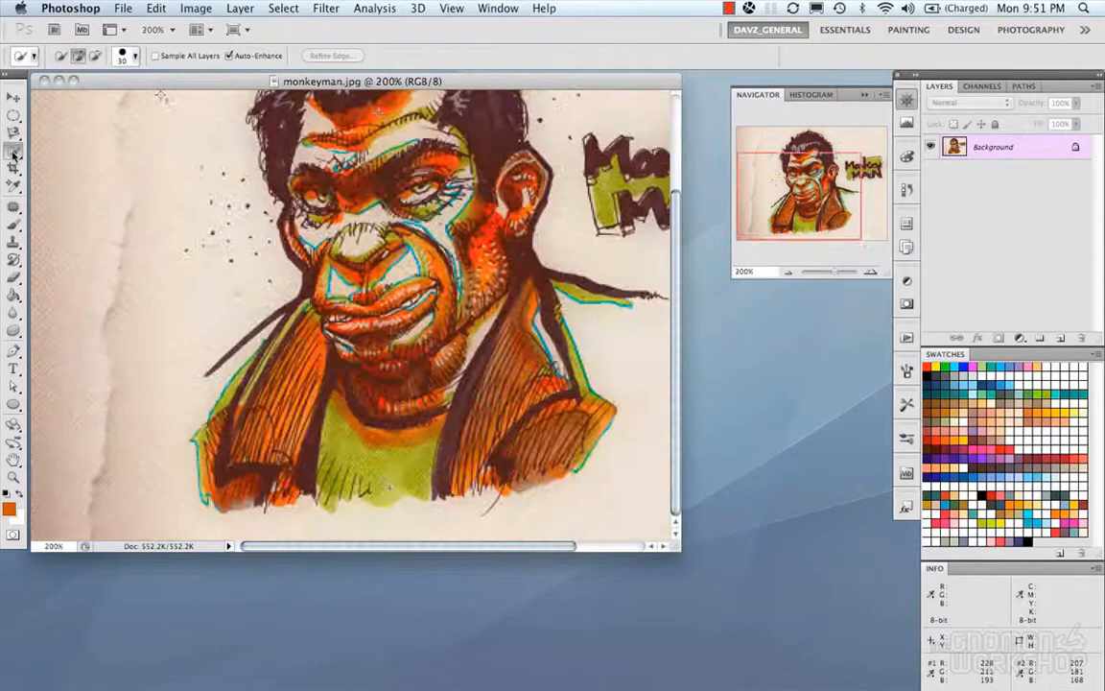
left_click(13, 151)
left_click(58, 163)
left_click(170, 219)
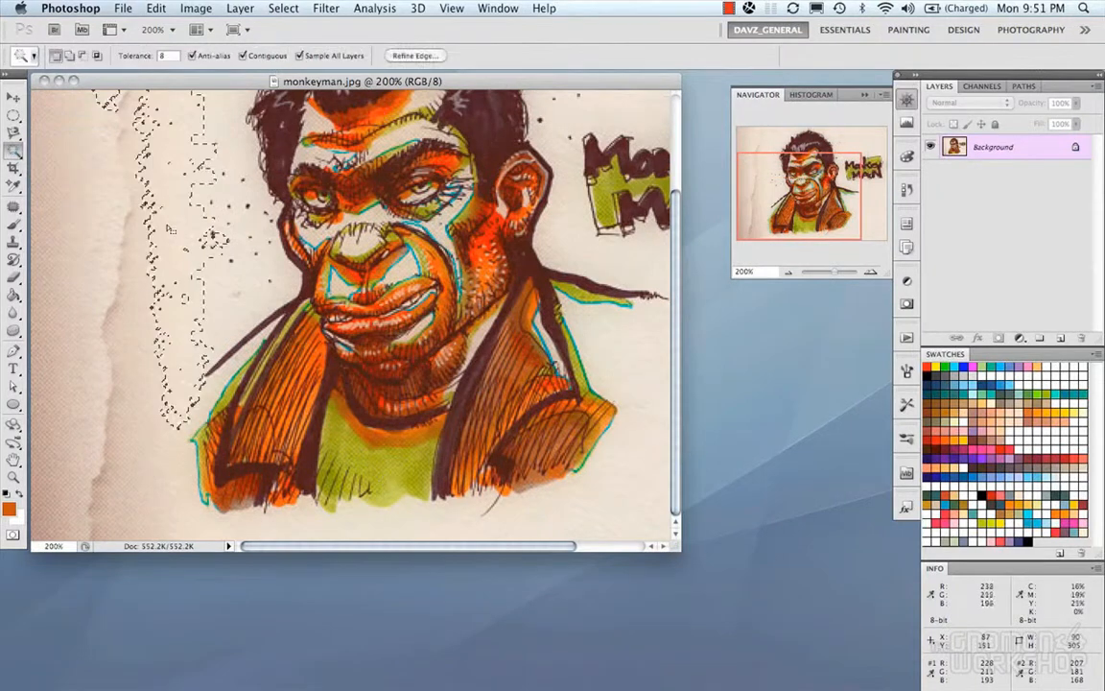
left_click(128, 253)
left_click(96, 226)
left_click(133, 206, "shift")
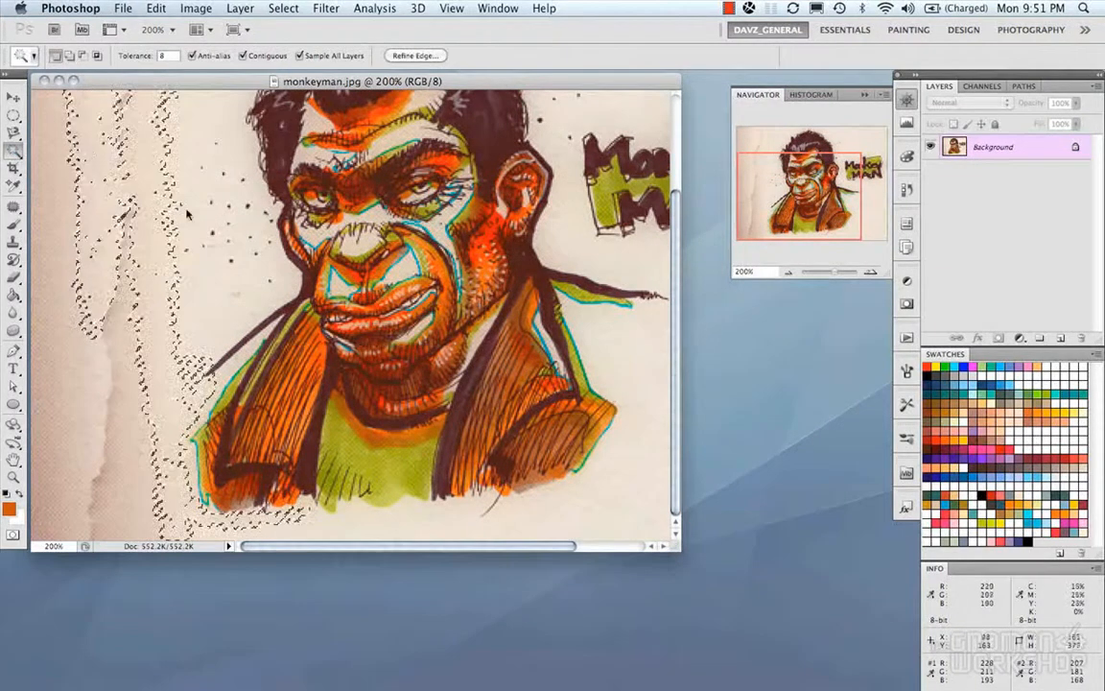
key("super+d")
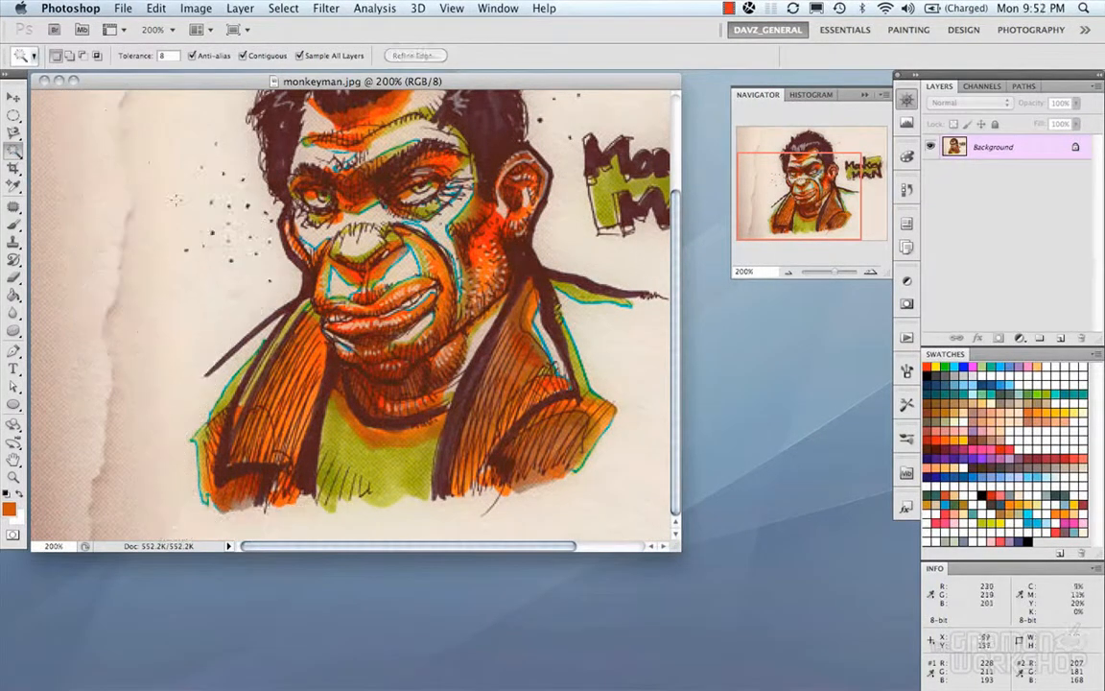
Step: Brush Quick Selection areas over the cheek and ear and over the jacket's left side, clearing each selection
left_click(17, 151)
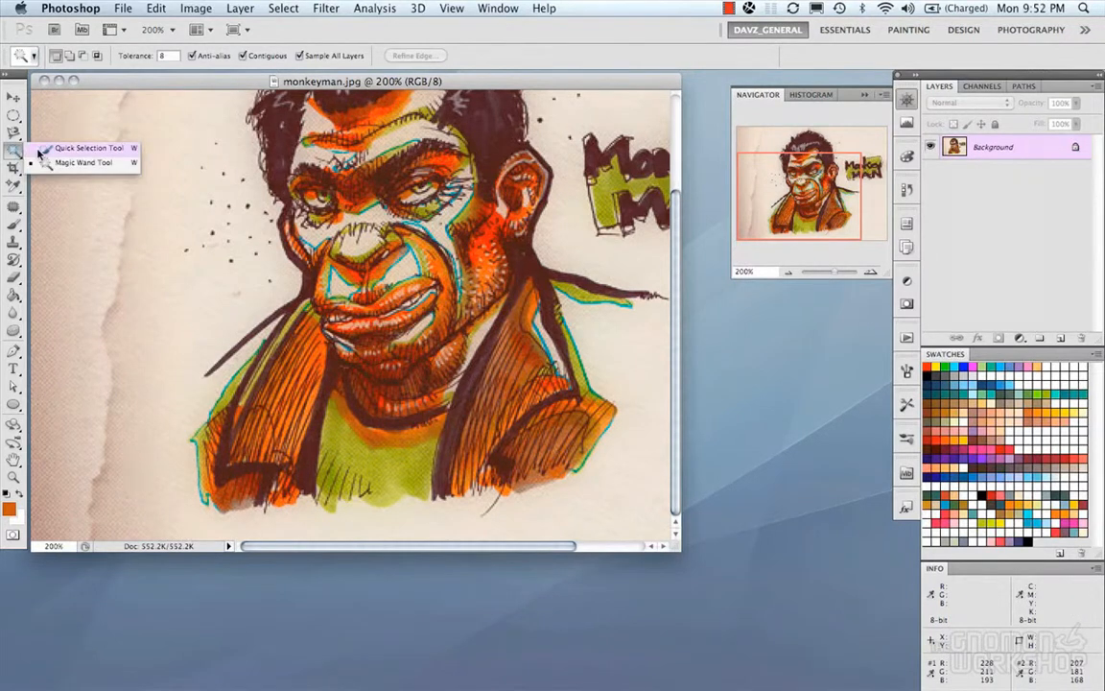
left_click(41, 150)
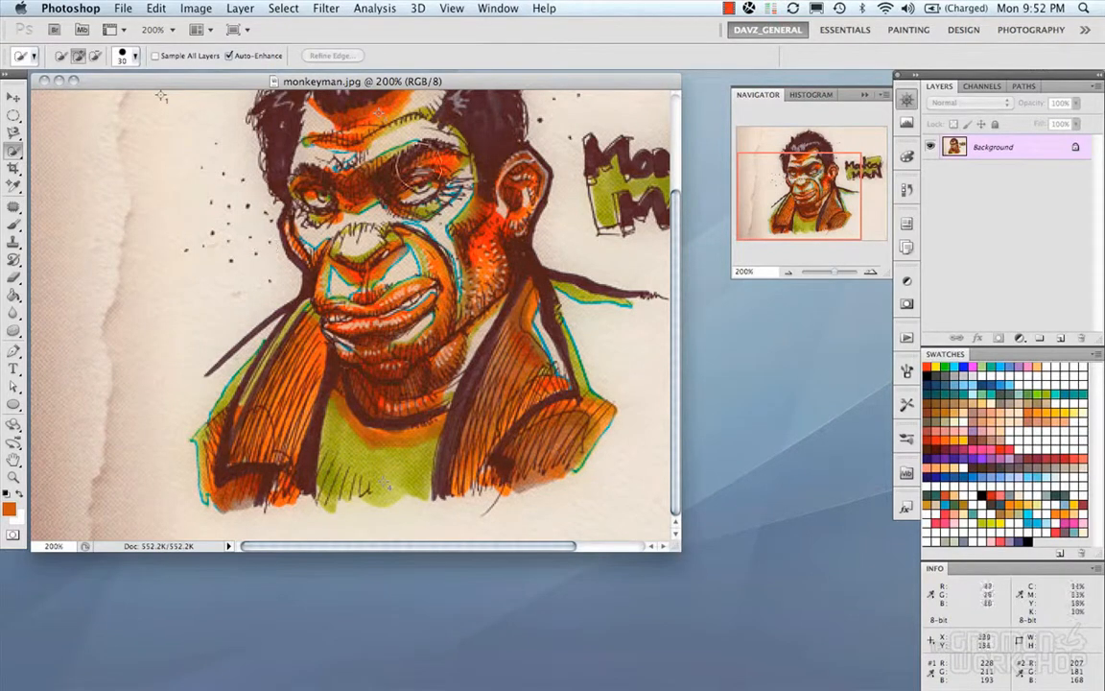
left_click_drag(468, 282, 501, 180)
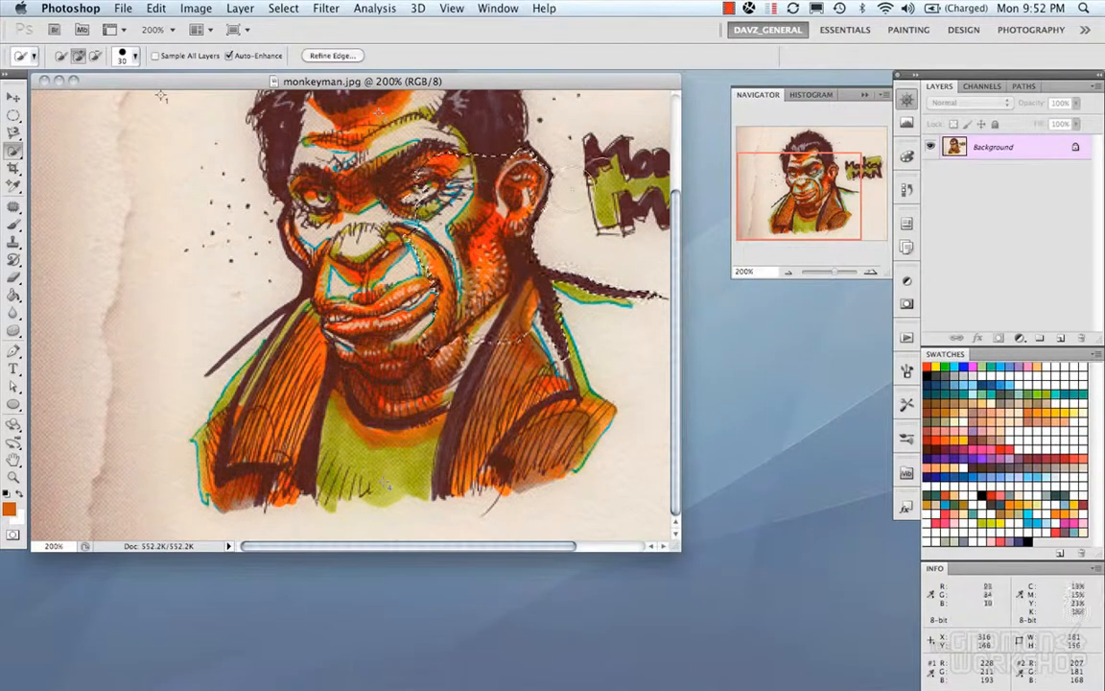
key("super+d")
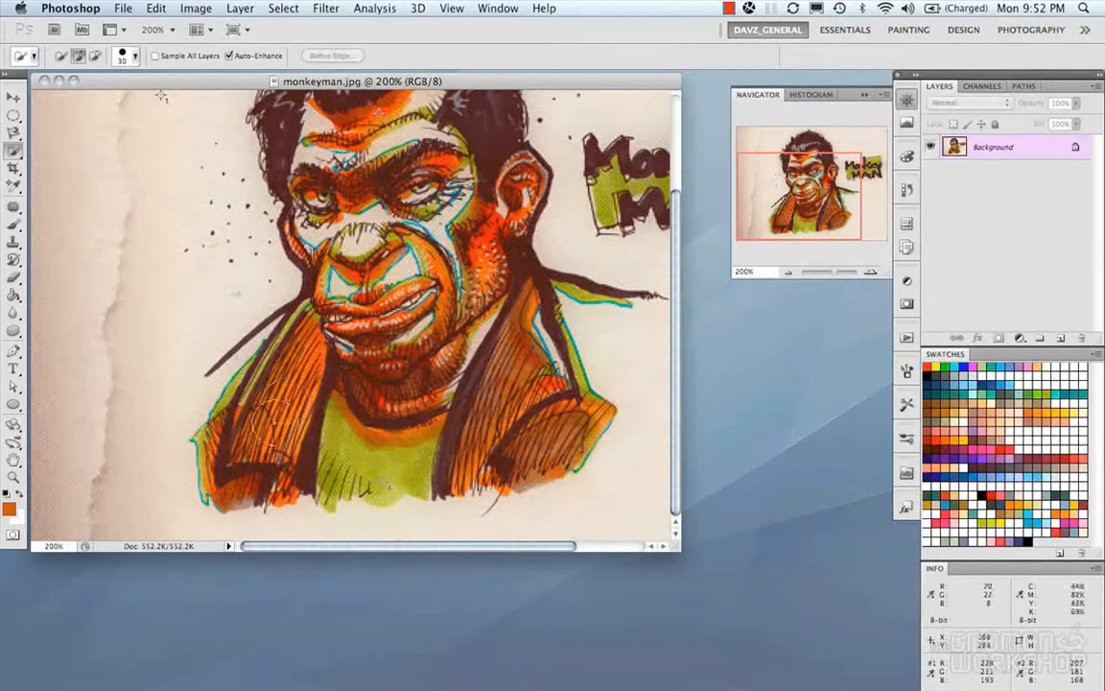
left_click_drag(294, 428, 299, 421)
key("super+d")
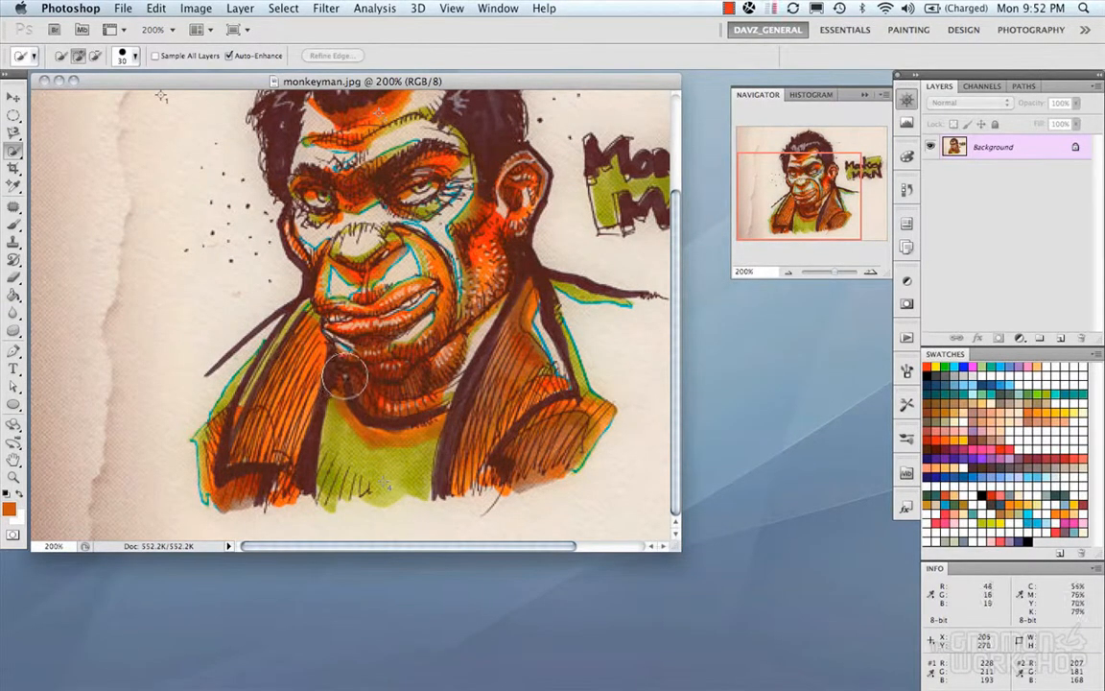
Step: Crop the image tightly around the character's head and shoulders and undo the crop
left_click(14, 168)
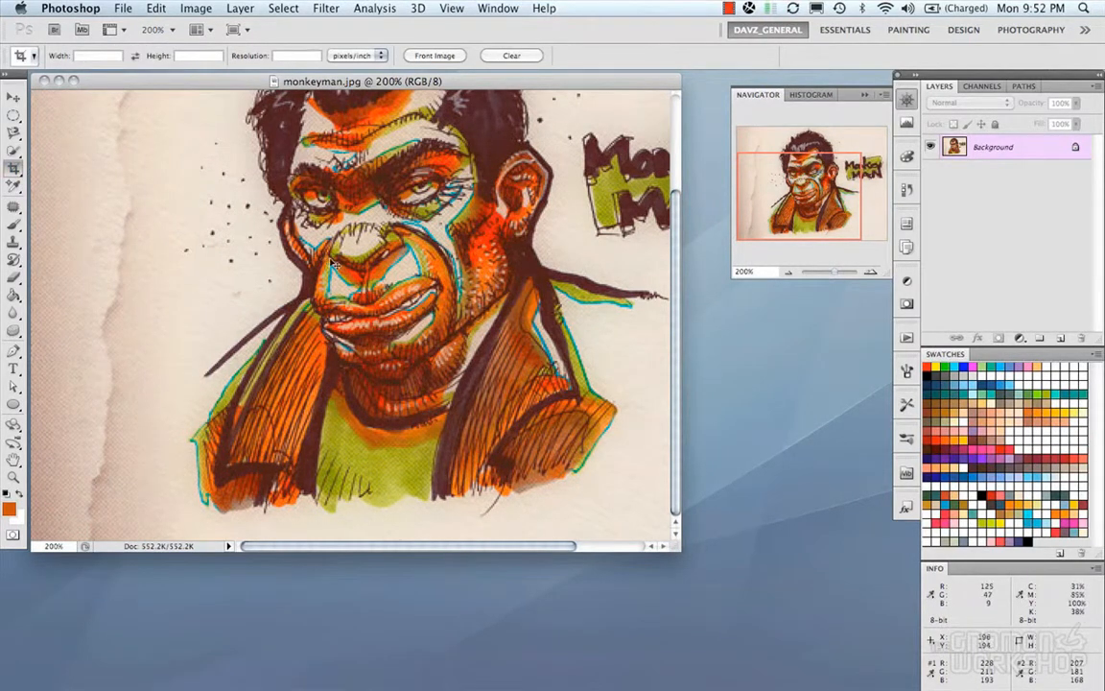
key("super+minus")
left_click_drag(231, 213, 475, 406)
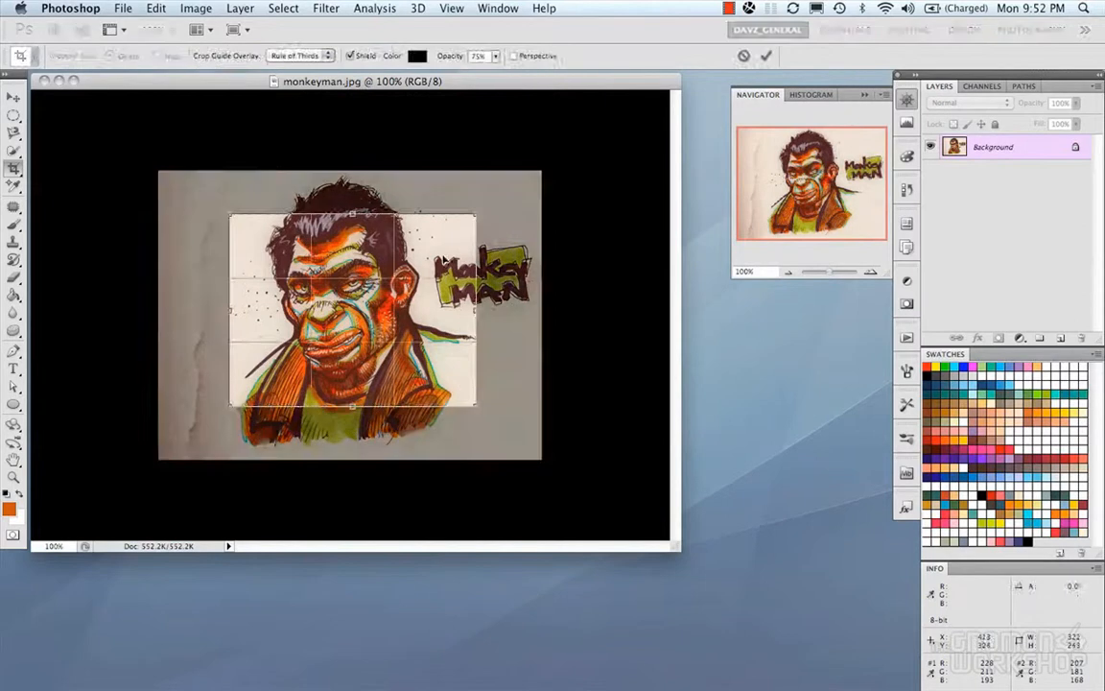
key("Return")
key("super+z")
Step: Extend the canvas on all sides with a crop frame larger than the image, and undo it
left_click_drag(223, 227, 462, 413)
left_click_drag(464, 226, 580, 143)
left_click_drag(226, 411, 118, 485)
left_click_drag(581, 141, 574, 140)
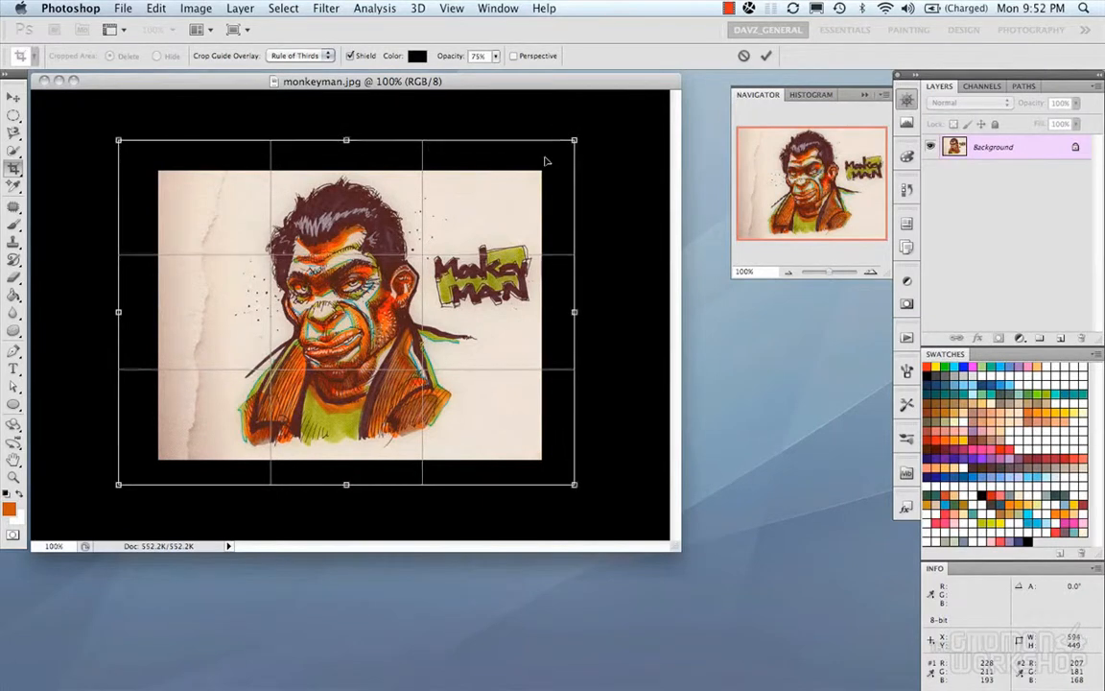
key("Return")
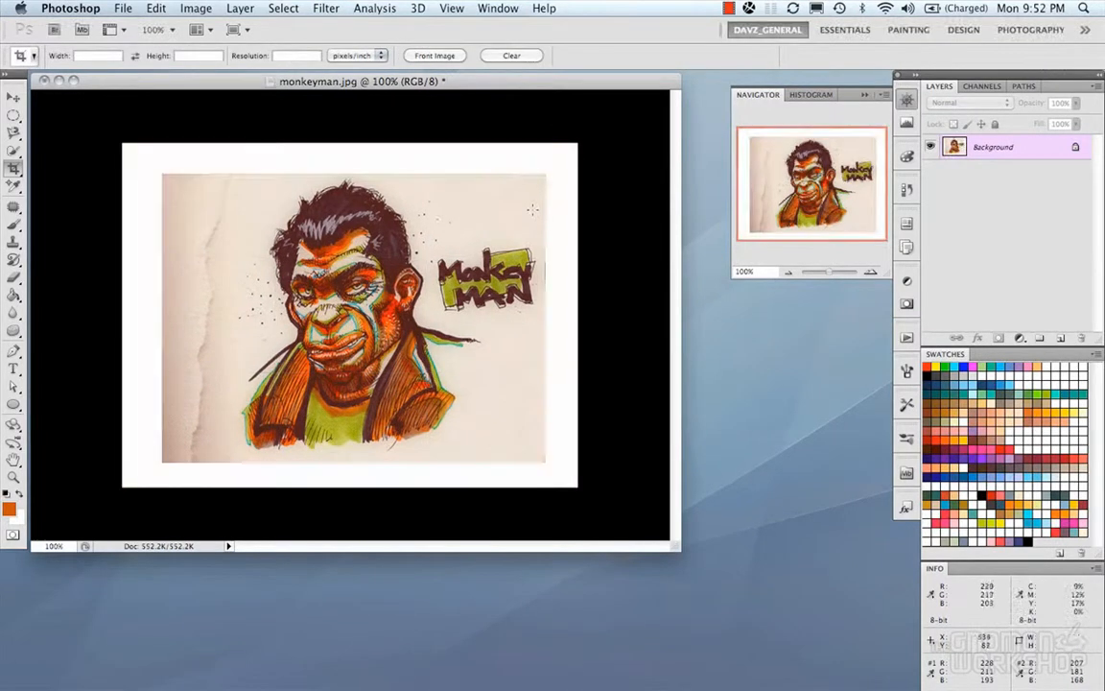
key("super+z")
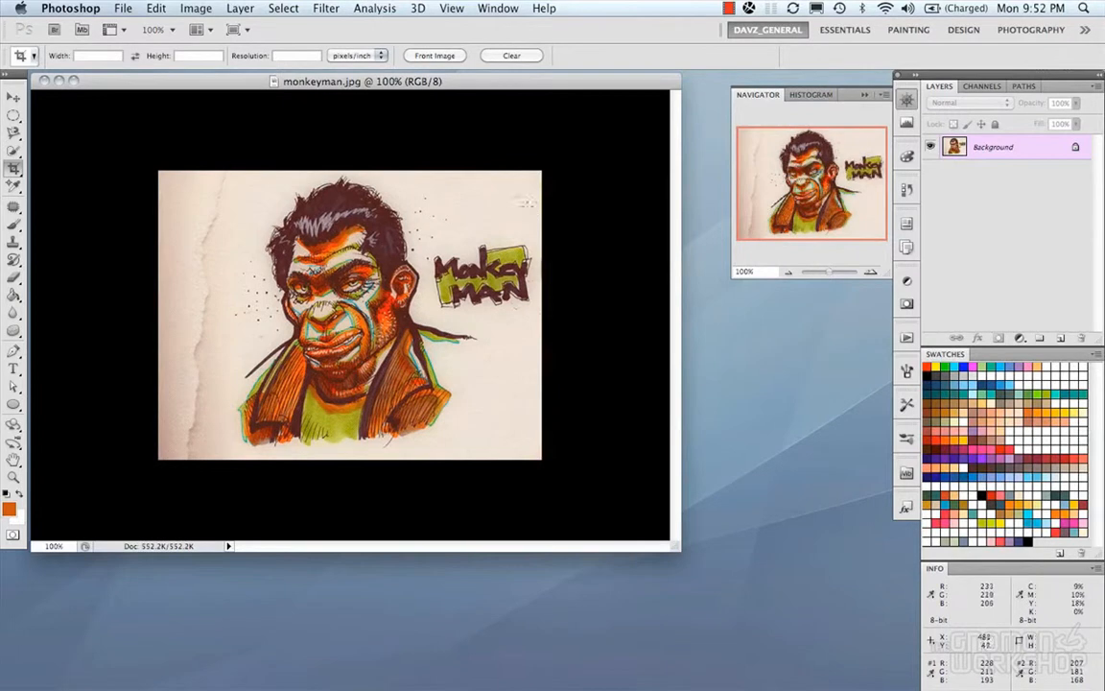
Step: Sample colours from the drawing with the Eyedropper, picking a dark brown from the hair as foreground colour
left_click(13, 185)
left_click(13, 185)
left_click(58, 180)
left_click(220, 268)
left_click_drag(223, 293, 326, 221)
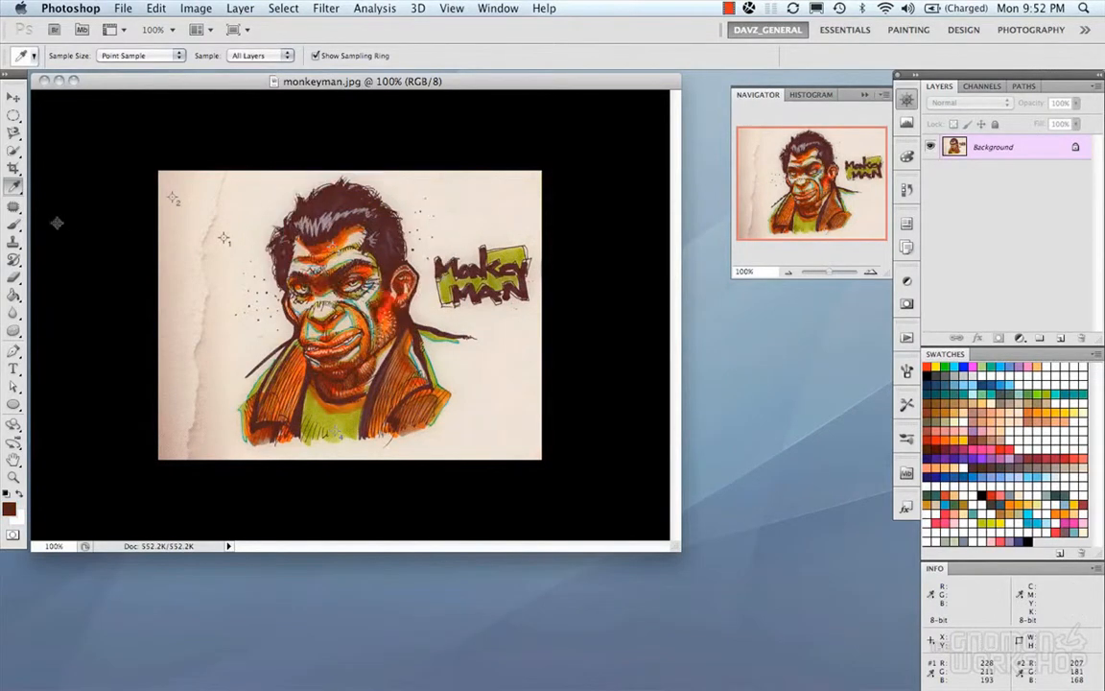
Step: Try to add a colour sampler on the hair, and move sampler 1 higher along the torn paper edge
left_click_drag(16, 187, 50, 195)
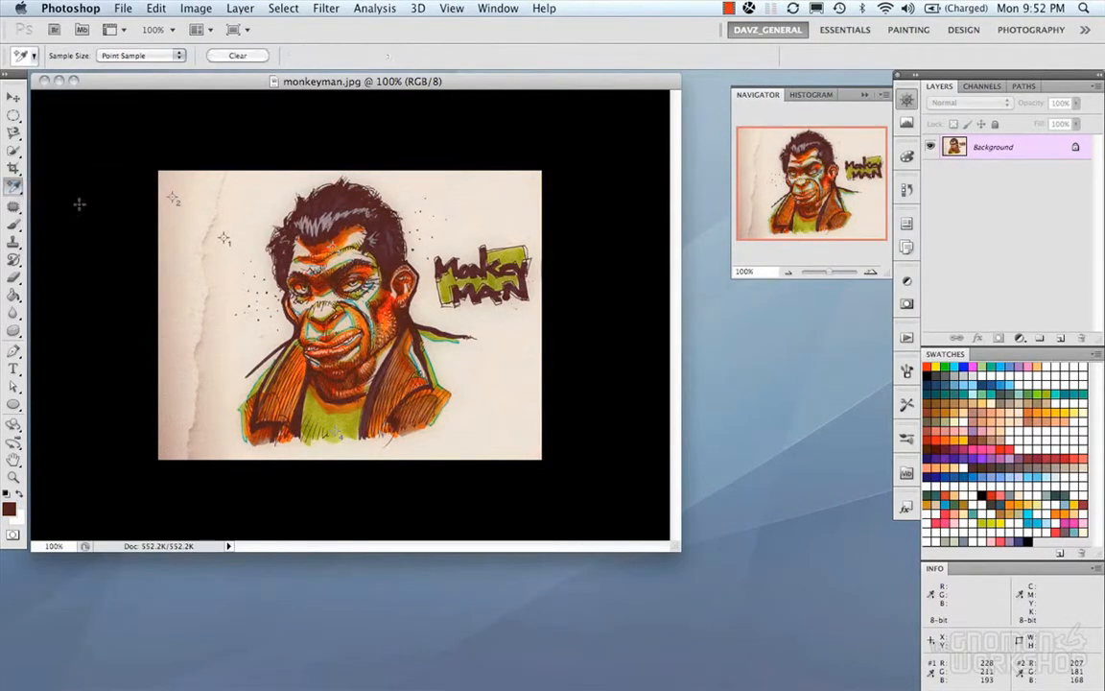
left_click(386, 236)
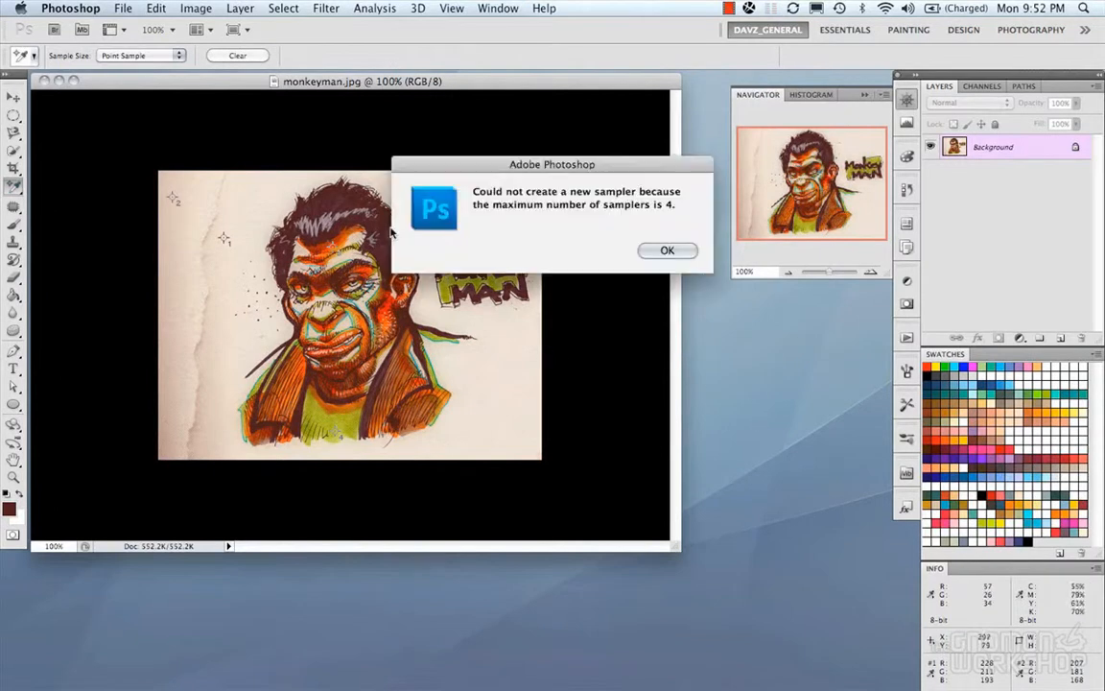
left_click(662, 251)
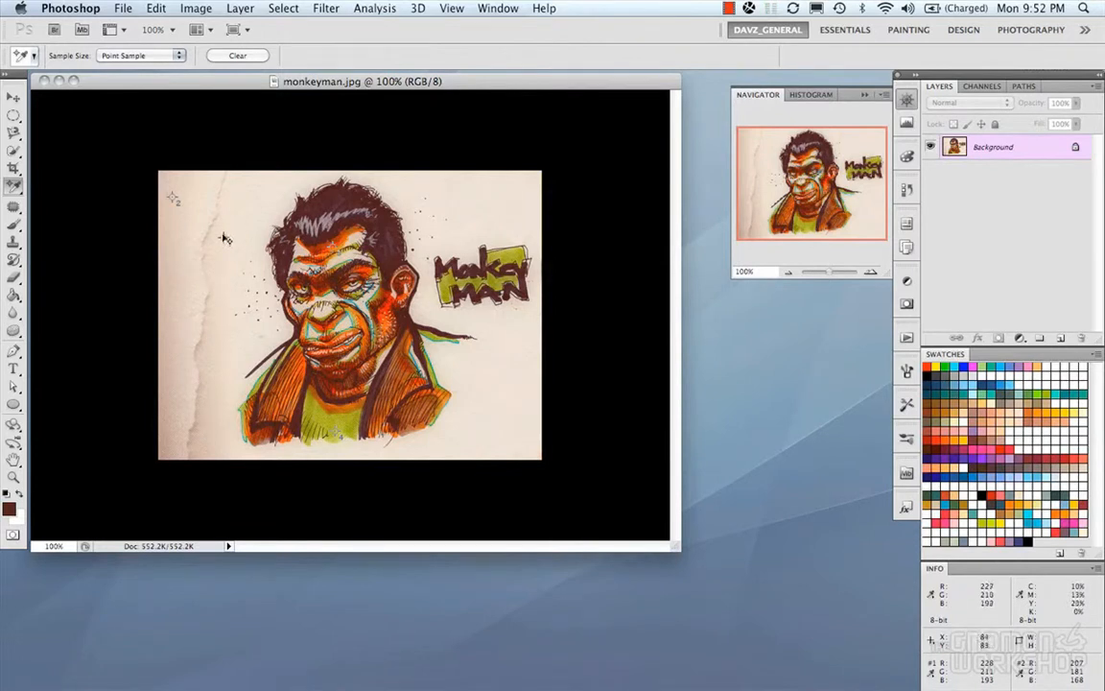
left_click_drag(224, 239, 225, 203)
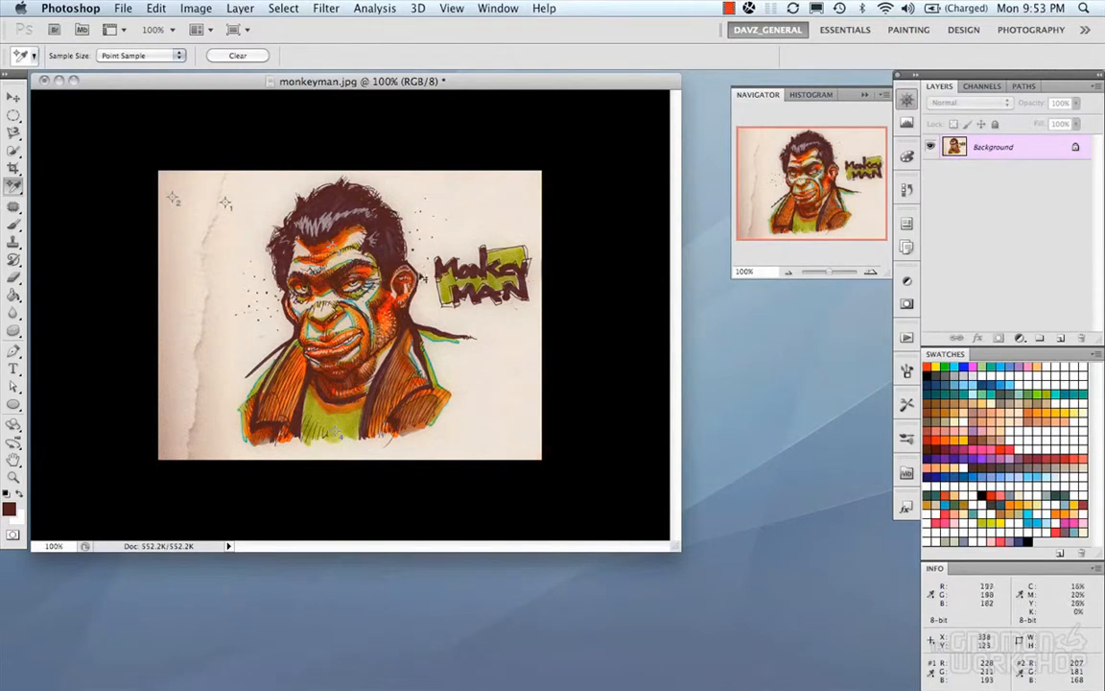
Step: Try to add another colour sampler on the paper beside the character's face
left_click(261, 296)
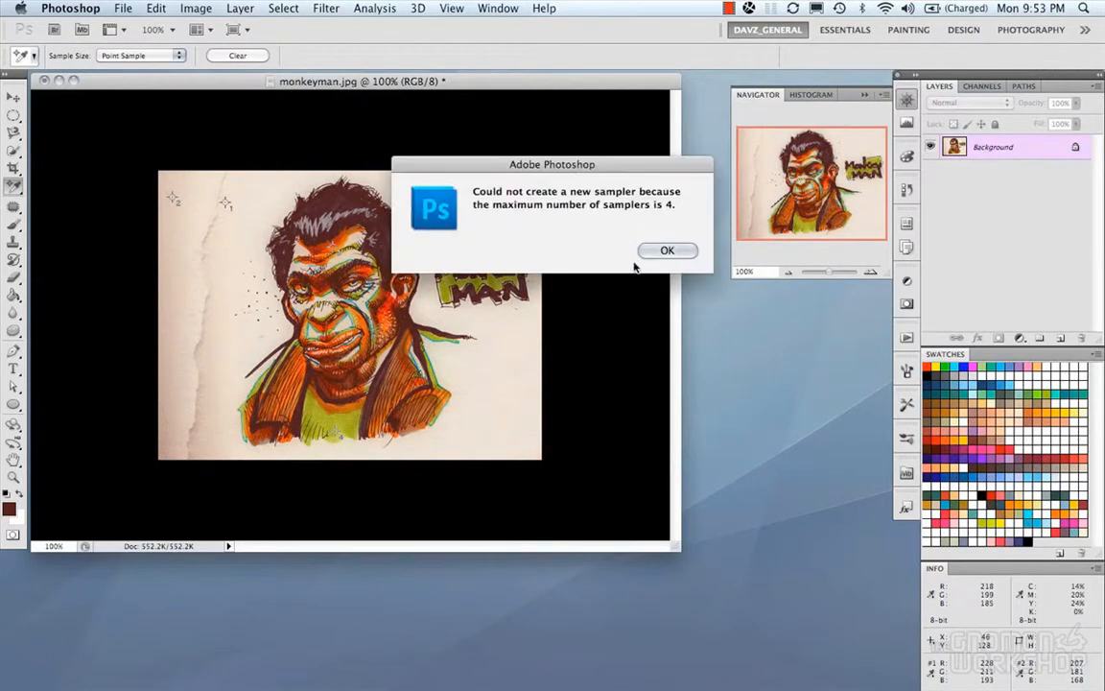
key("Return")
Step: Measure a diagonal across the figure and a horizontal distance along the base of the jacket with the Ruler Tool
left_click(21, 189)
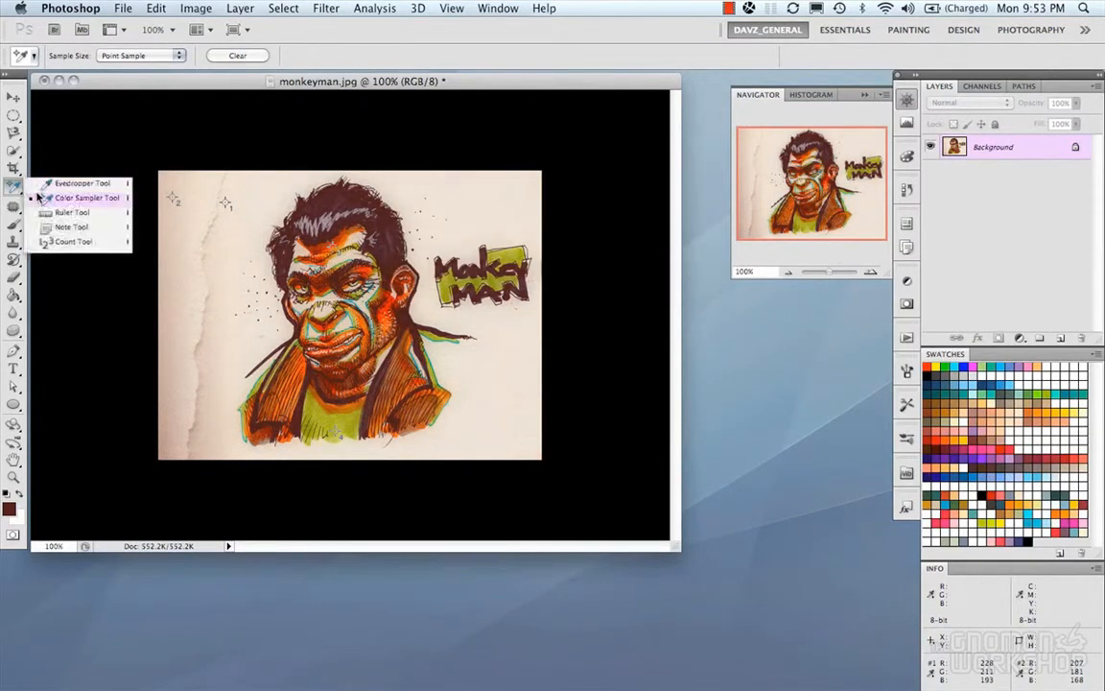
left_click(43, 213)
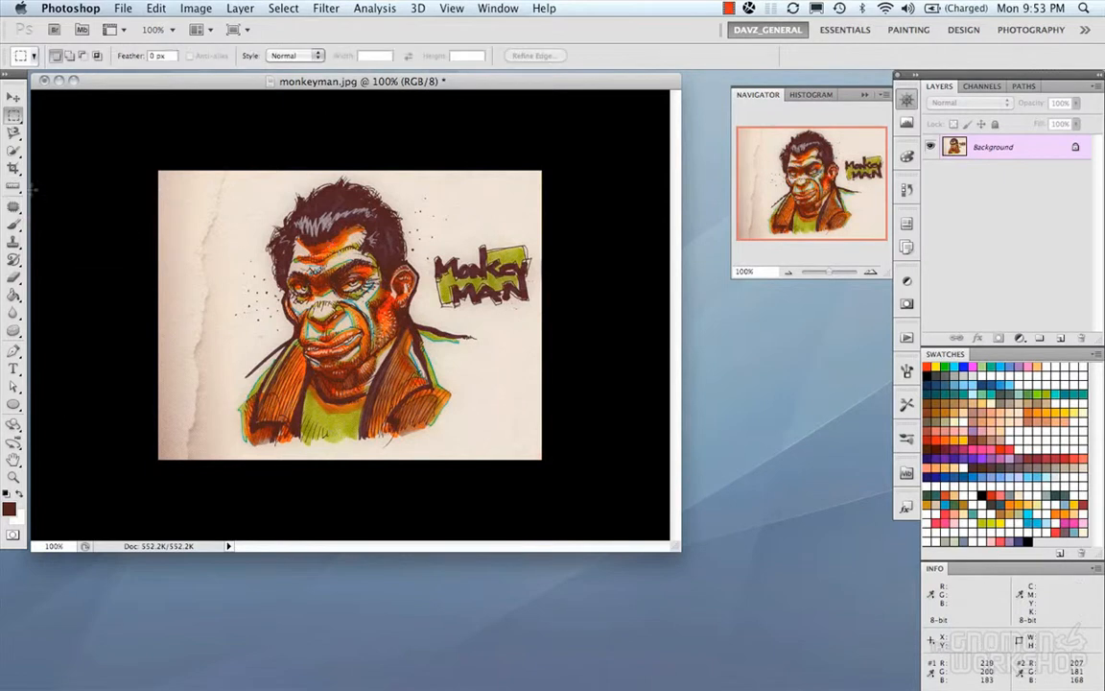
left_click(13, 185)
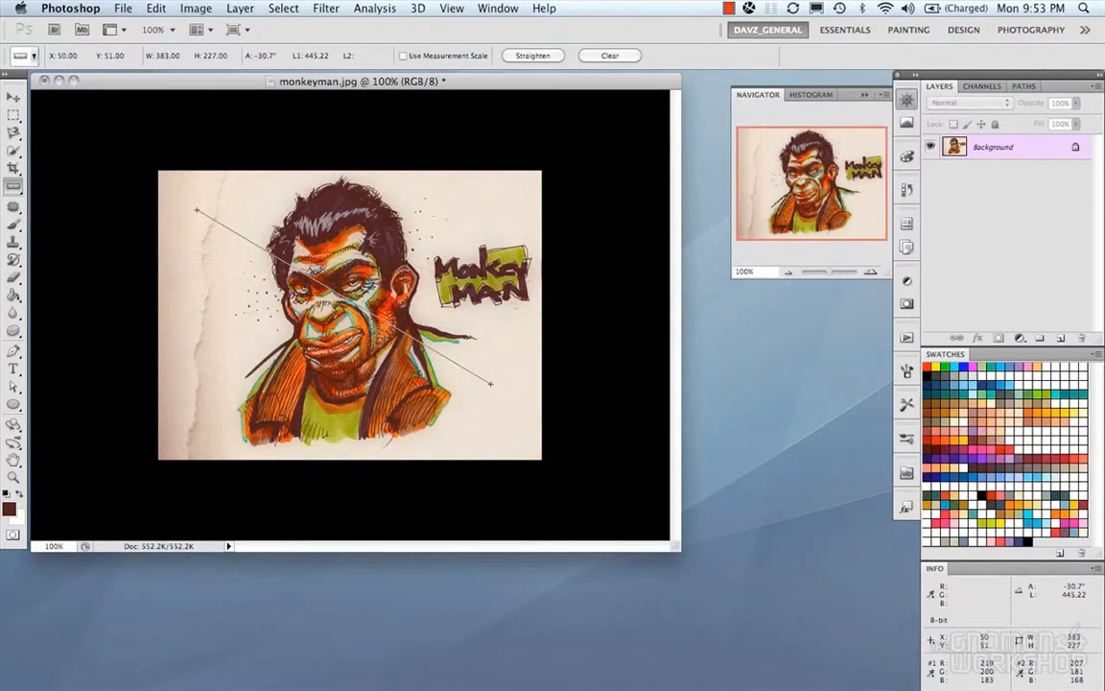
left_click_drag(253, 439, 392, 439)
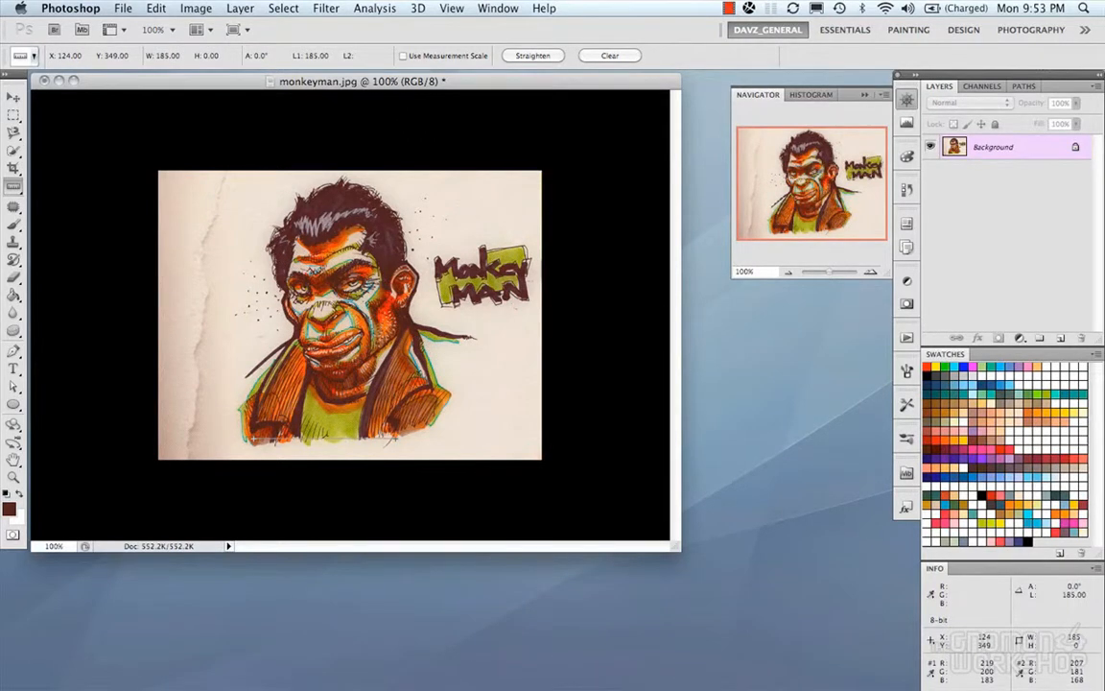
Step: Place a note at the edge of the character's hair, with text beginning "Hi, this image is lame"
left_click_drag(14, 192, 39, 210)
left_click(402, 217)
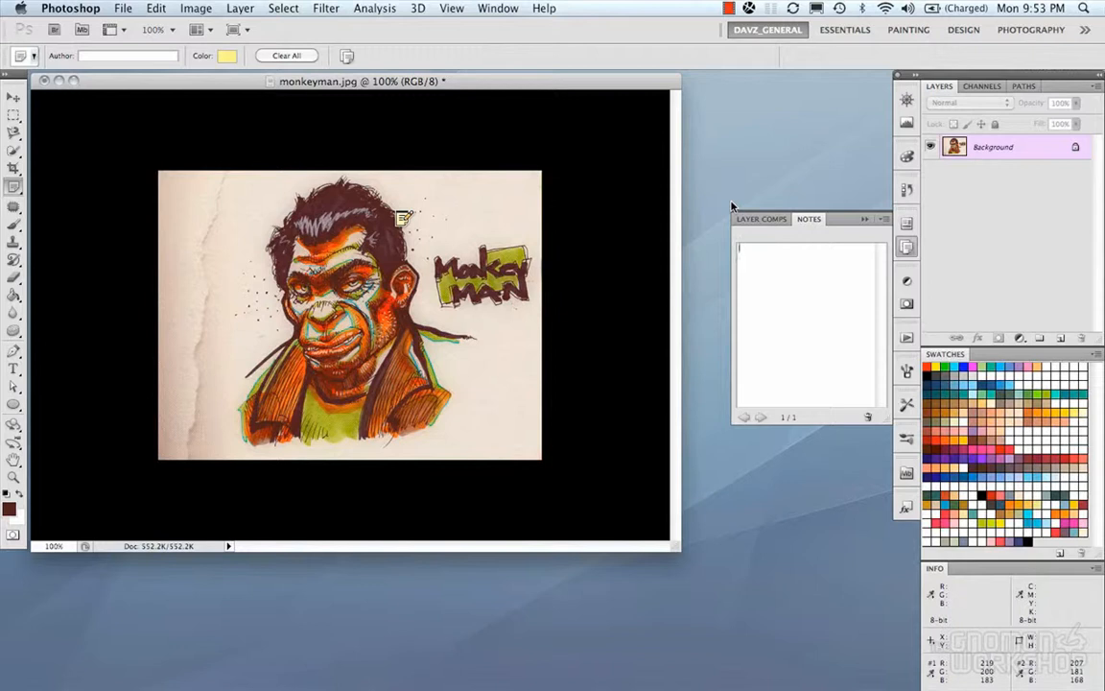
type("Hi,")
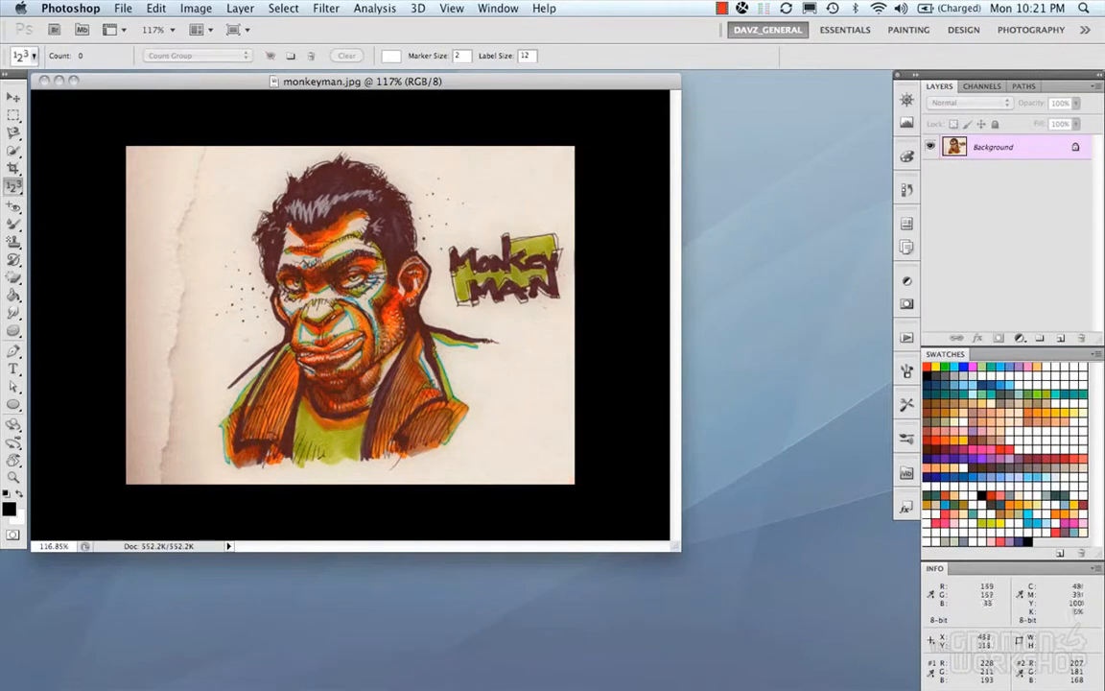
Step: Place count markers near the Monkey Man lettering and on the eye, and set the count colour to green #98ff06
left_click(491, 312)
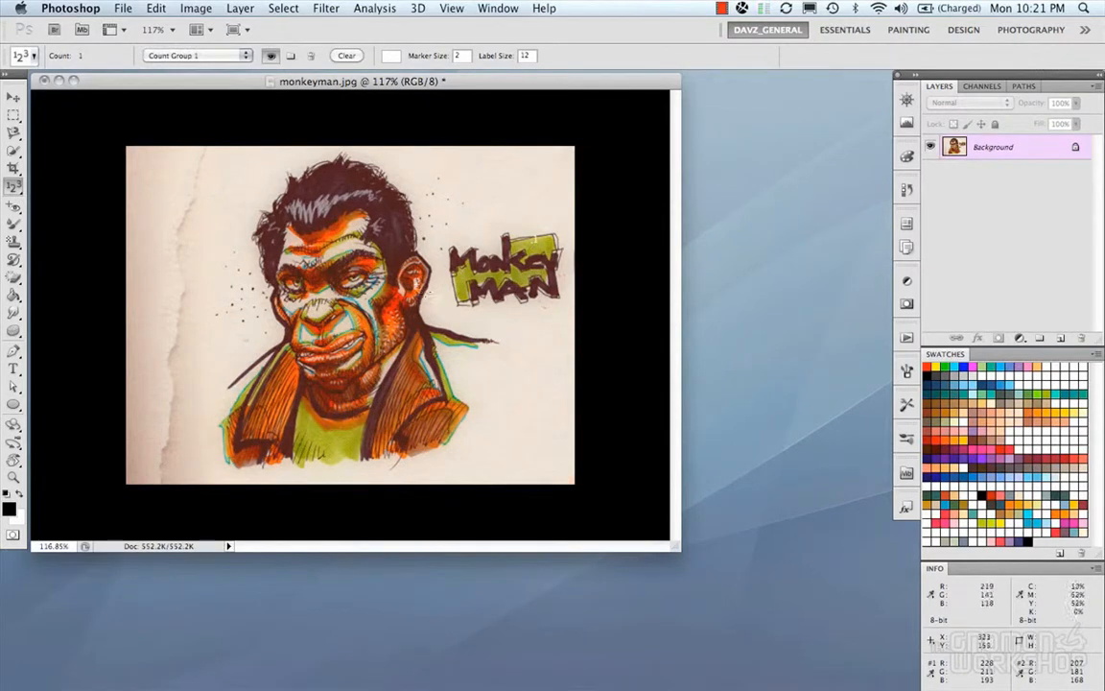
left_click(348, 278)
left_click(391, 56)
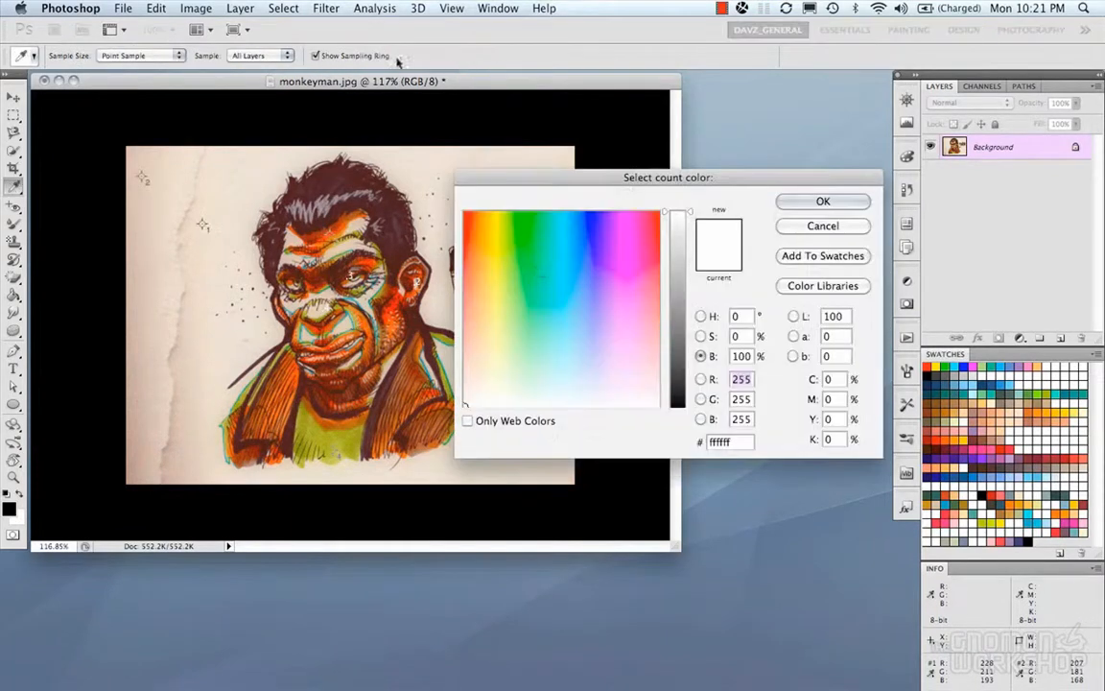
left_click(574, 230)
mouse_move(573, 230)
left_mouse_down()
mouse_move(611, 222)
mouse_move(552, 227)
mouse_move(588, 254)
mouse_move(510, 215)
left_mouse_up()
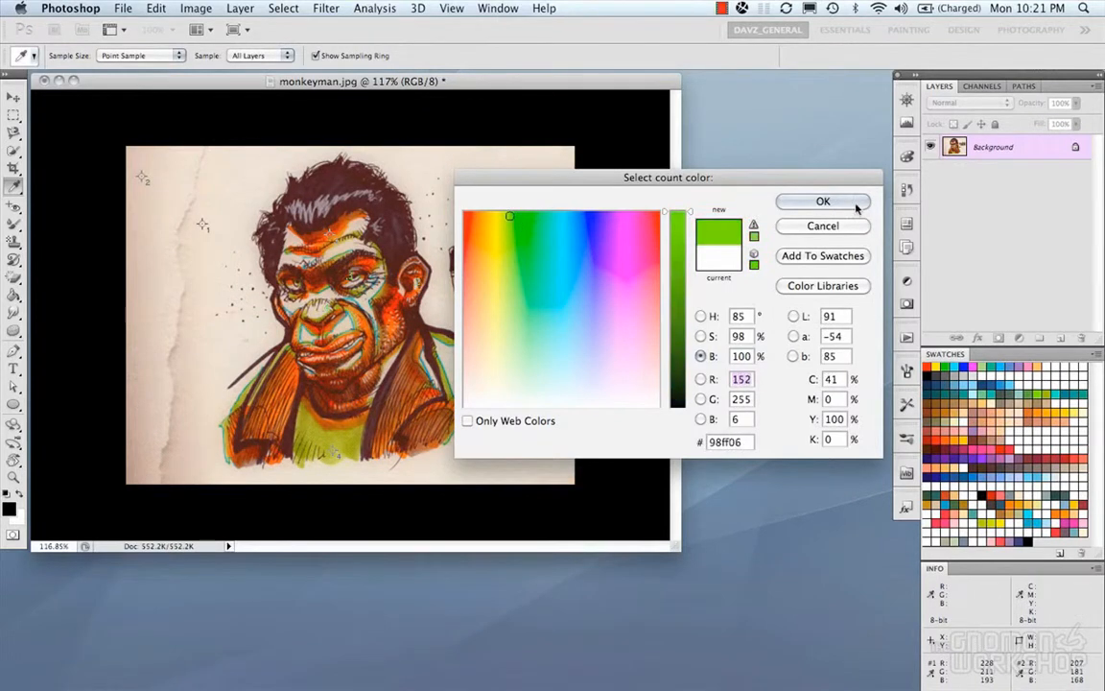
left_click(823, 201)
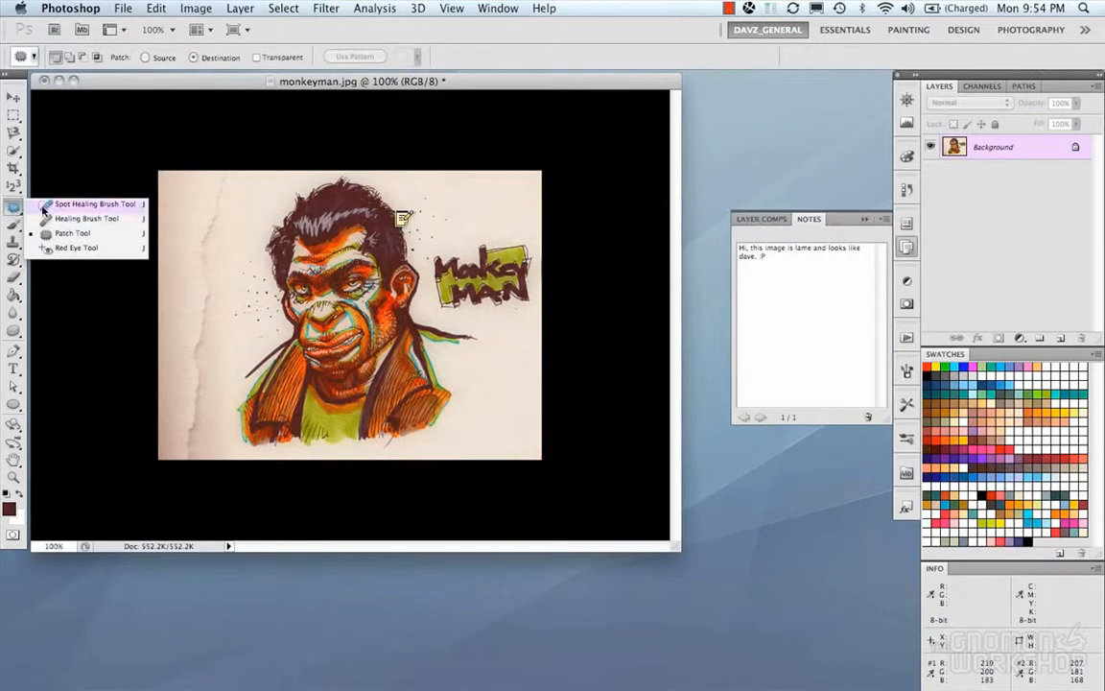
Step: Paint over the eye and the side of the head with the Content-Aware Spot Healing Brush, and undo it
left_click(72, 198)
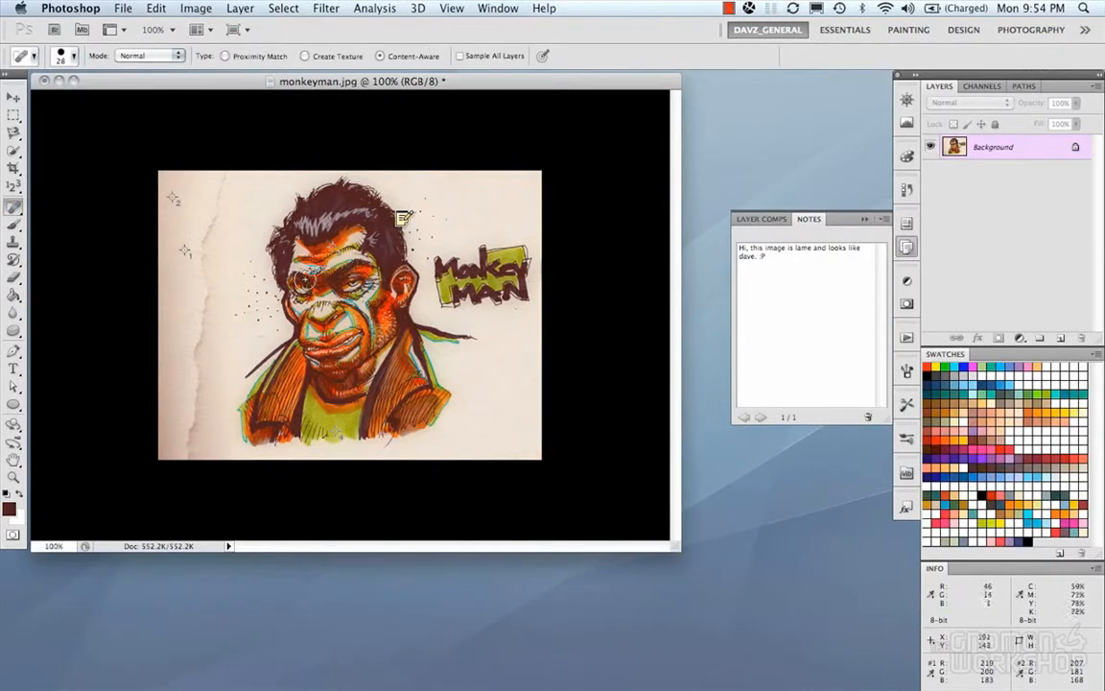
left_click(305, 276)
left_click_drag(366, 247, 429, 243)
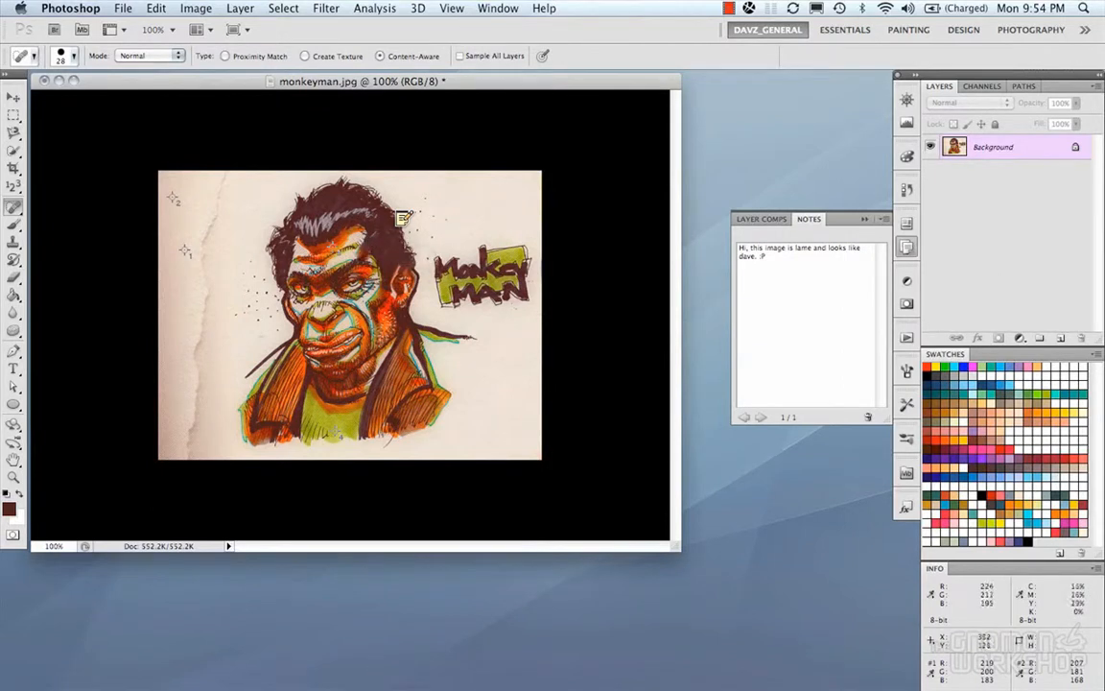
key("super+z")
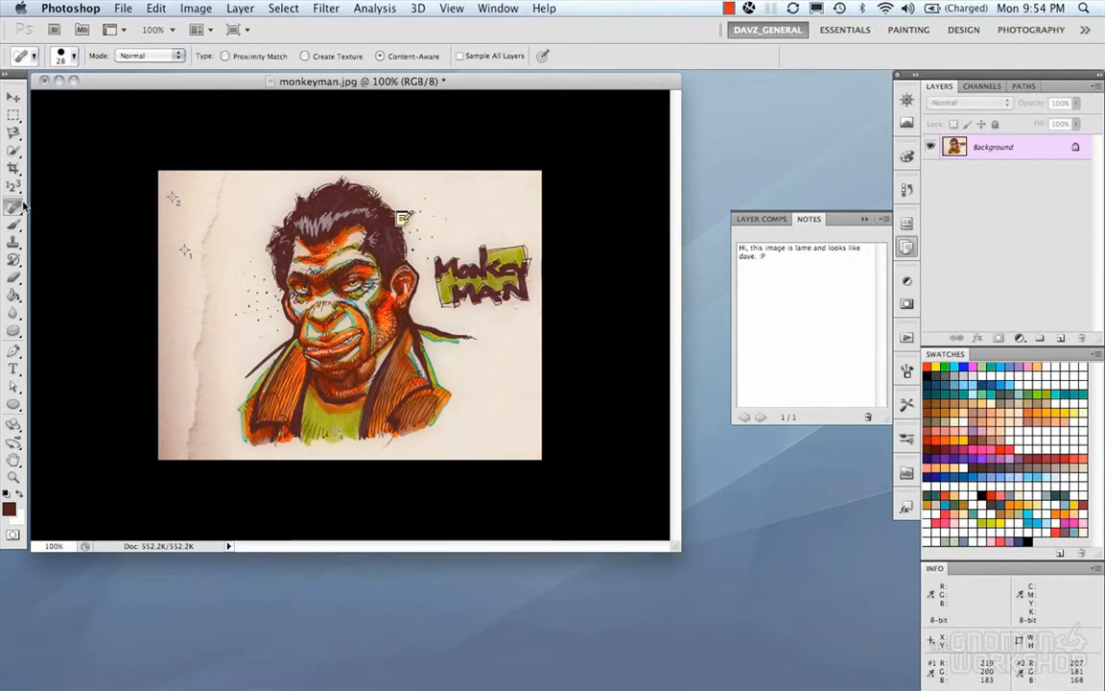
Step: Cover parts of the Monkey Man lettering with clean paper texture using the Healing Brush, and undo the strokes
mouse_move(14, 207)
left_mouse_down()
mouse_move(31, 232)
mouse_move(64, 219)
left_mouse_up()
mouse_move(470, 252)
left_mouse_down()
mouse_move(450, 307)
mouse_move(469, 288)
left_mouse_up()
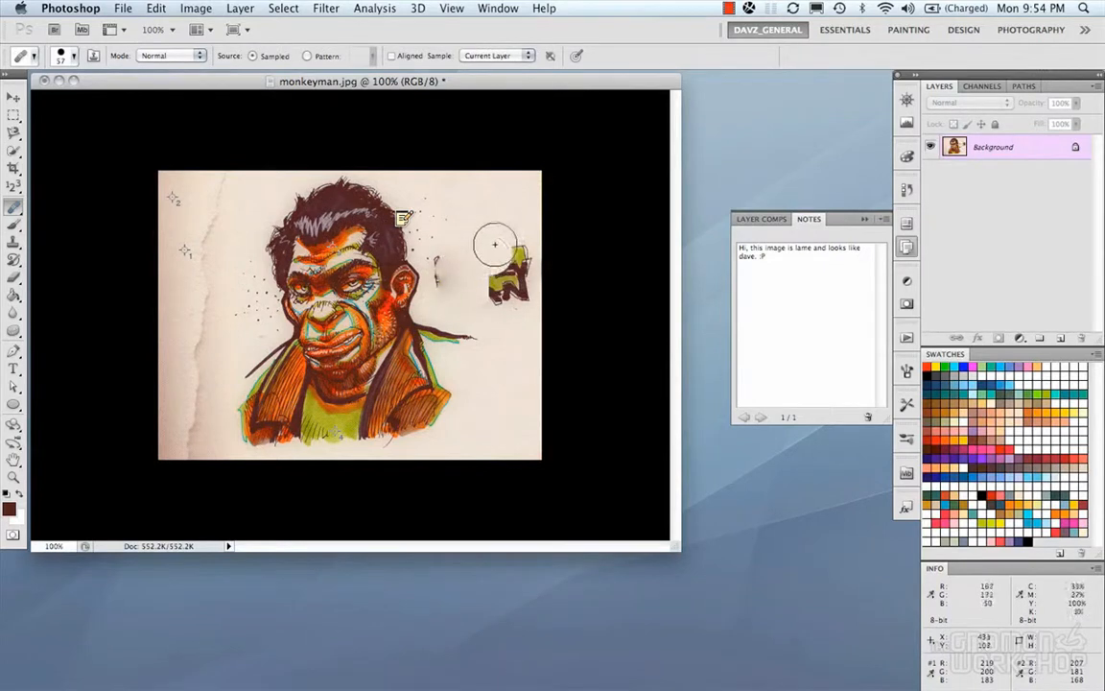
key("alt+super+z")
key("alt+super+z")
left_click_drag(461, 263, 480, 285)
key("super+z")
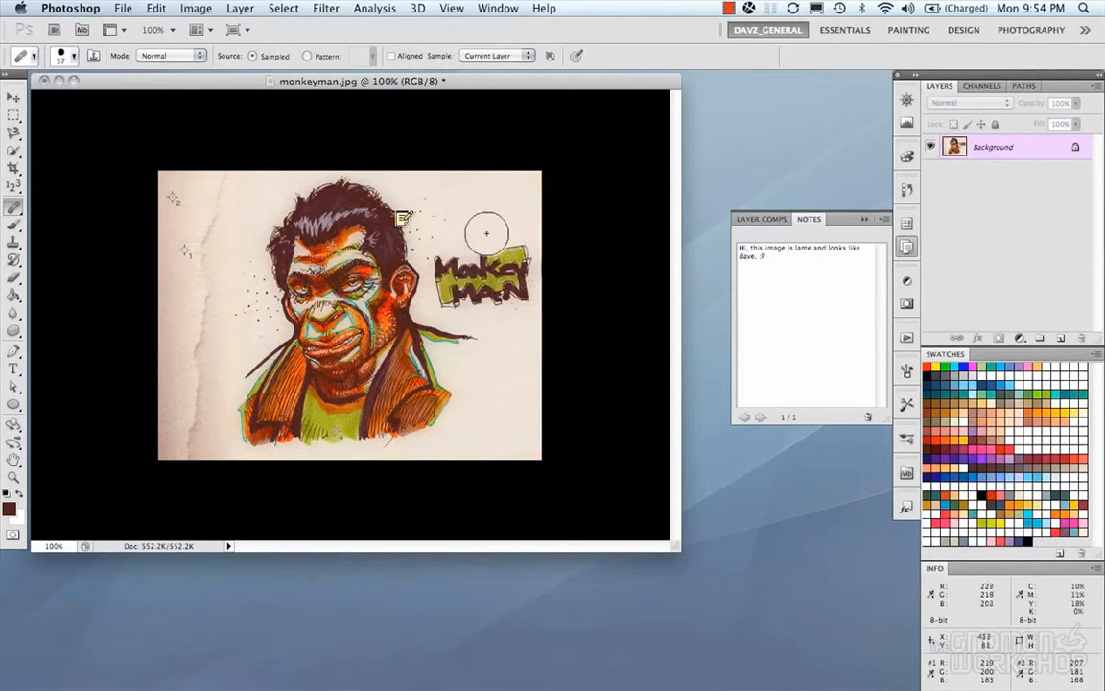
Step: Outline the lettering with the Patch Tool, copy the patch onto the empty paper below, undo it and deselect
left_click(14, 207)
left_click(77, 217)
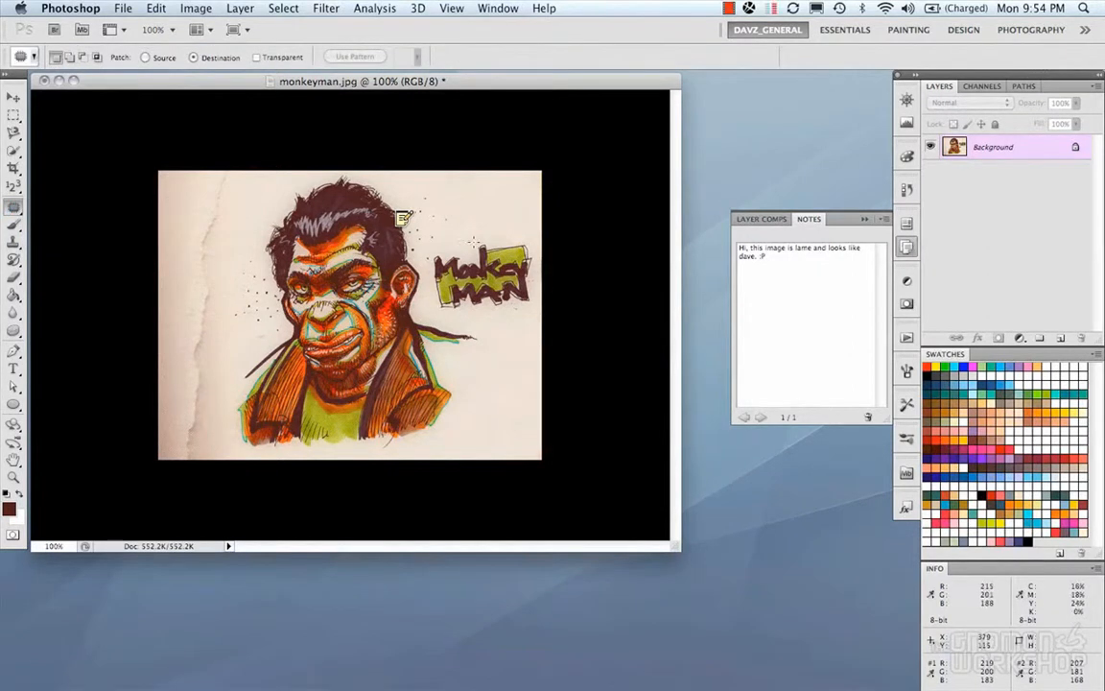
mouse_move(427, 316)
left_mouse_down()
mouse_move(504, 331)
mouse_move(532, 254)
mouse_move(479, 229)
left_mouse_up()
left_click_drag(490, 275, 509, 402)
key("super+z")
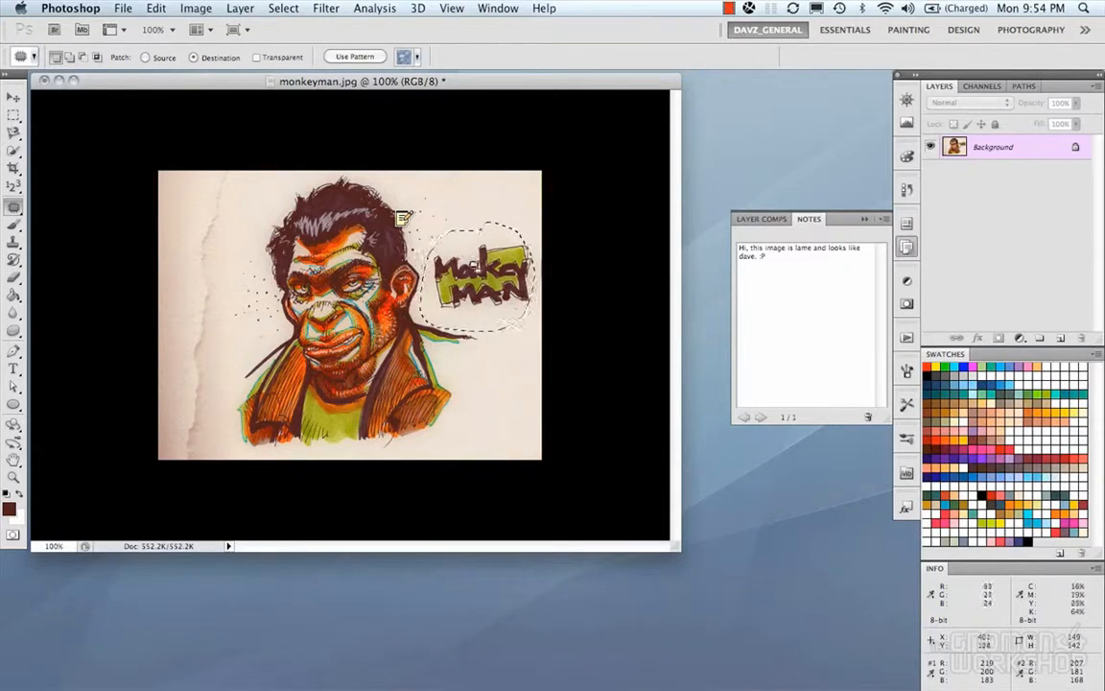
key("super+d")
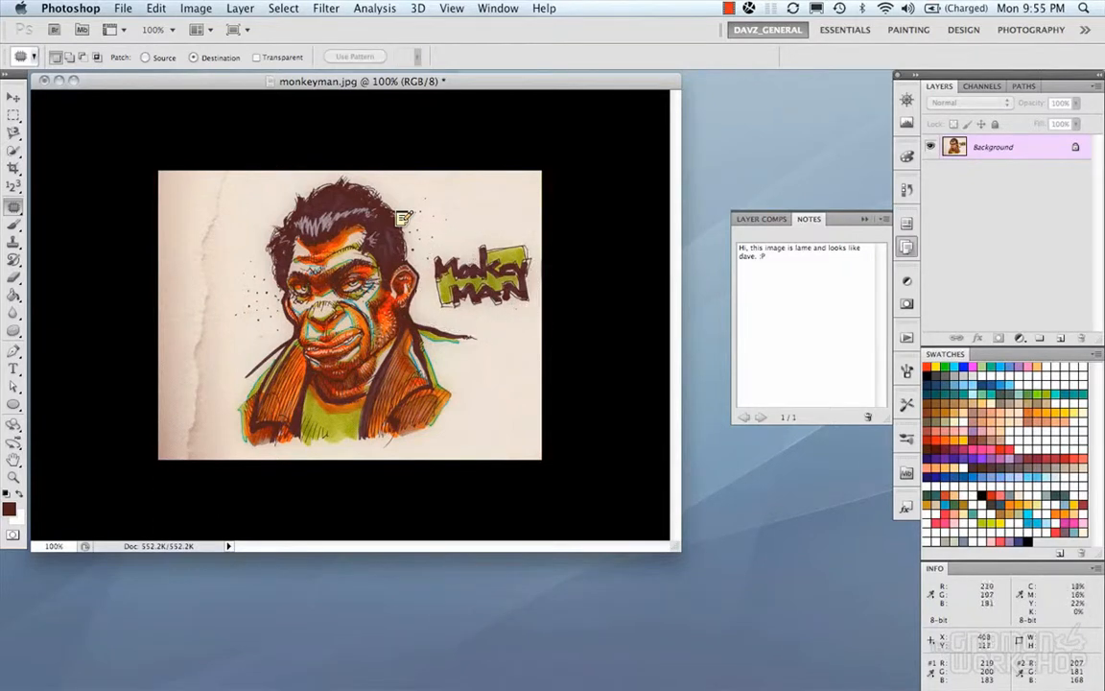
Step: Switch to the Red Eye Tool
left_click_drag(14, 205, 86, 243)
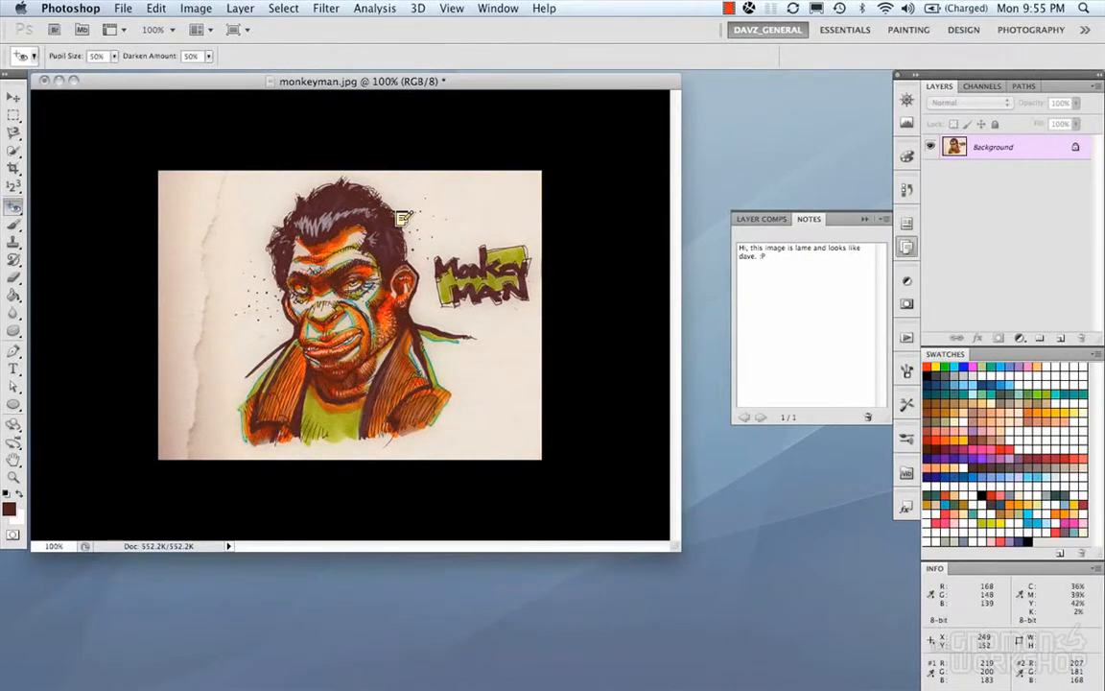
mouse_move(13, 205)
left_mouse_down()
mouse_move(28, 209)
mouse_move(12, 213)
left_mouse_up()
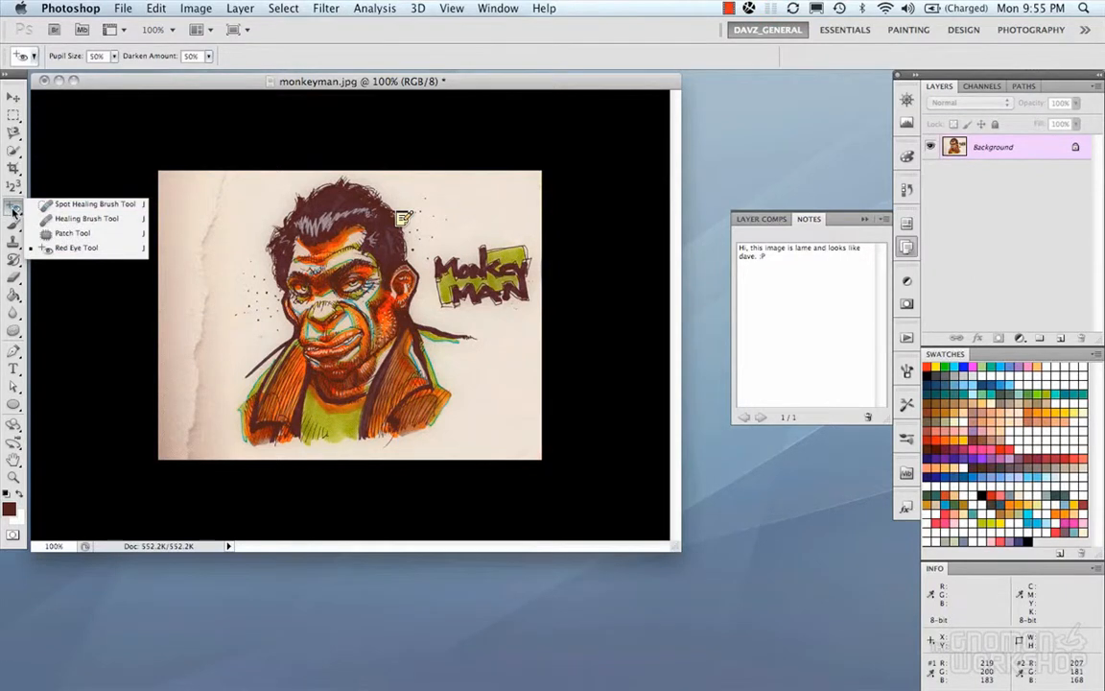
Step: Paint a brush stroke across the head and an S-shaped 18-pixel stroke over the lettering, undoing both
mouse_move(13, 209)
left_mouse_down()
mouse_move(13, 223)
mouse_move(42, 224)
left_mouse_up()
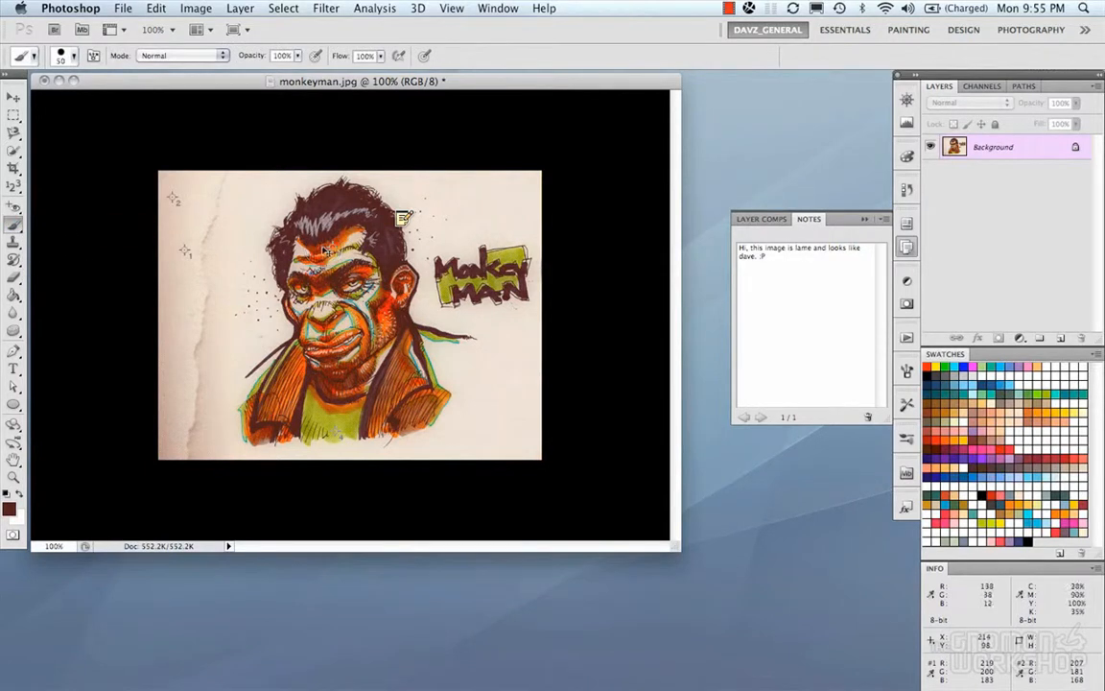
mouse_move(299, 235)
left_mouse_down()
mouse_move(284, 240)
mouse_move(462, 254)
mouse_move(437, 277)
left_mouse_up()
key("super+z")
key("super+h")
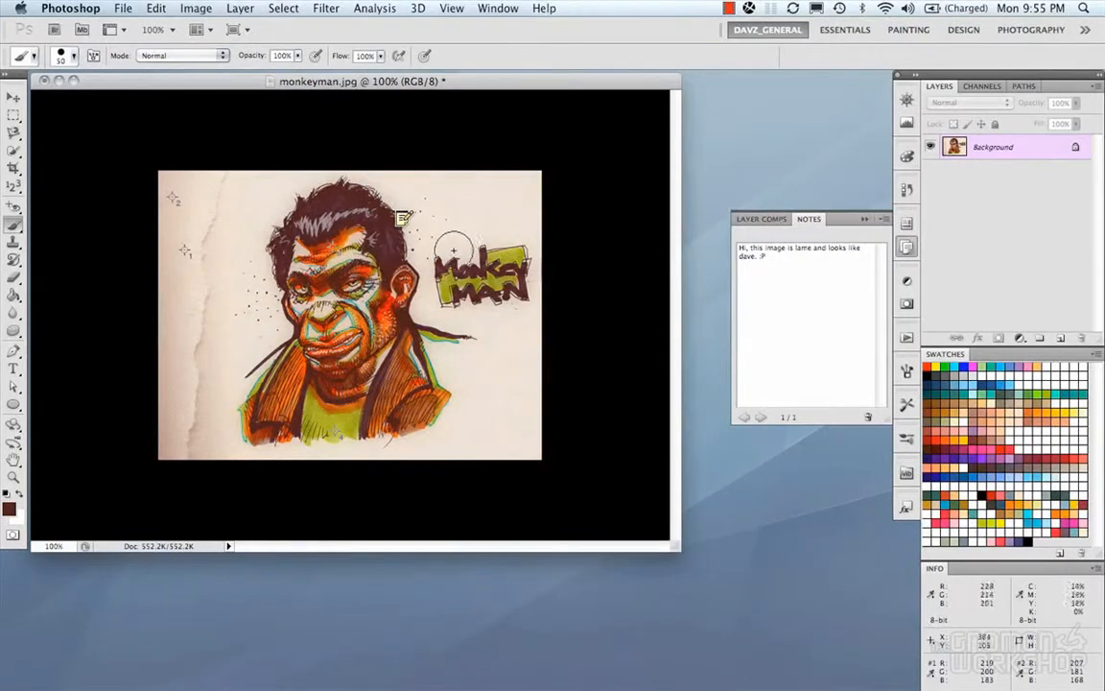
key("super+h")
mouse_move(462, 222)
left_mouse_down()
mouse_move(451, 252)
mouse_move(494, 362)
left_mouse_up()
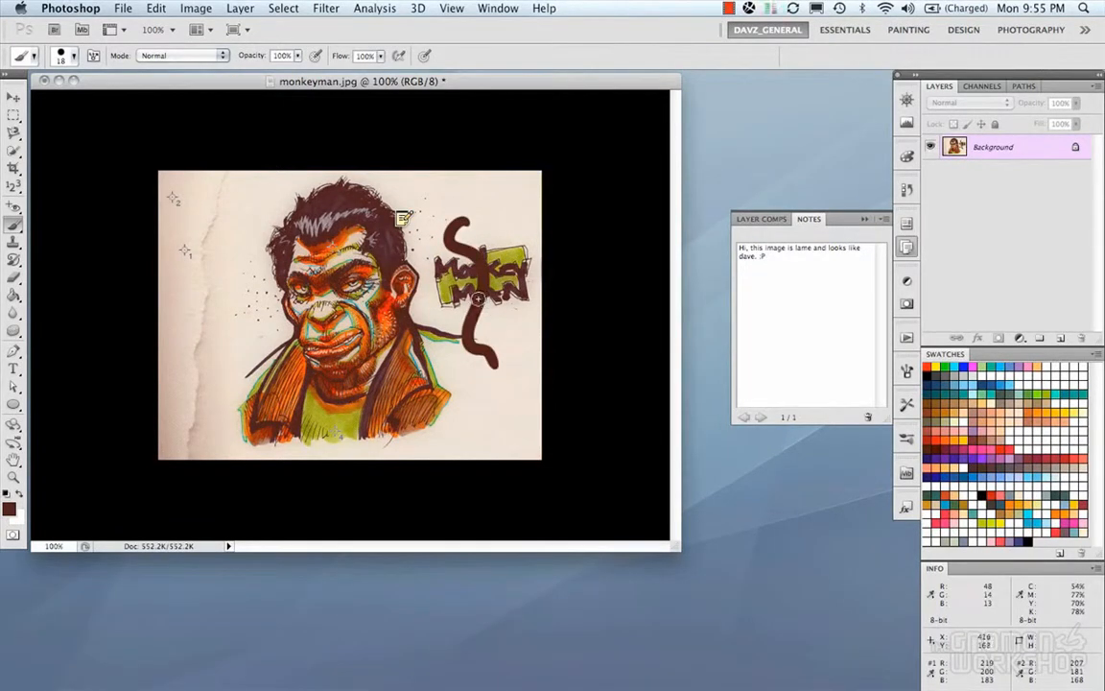
key("super+z")
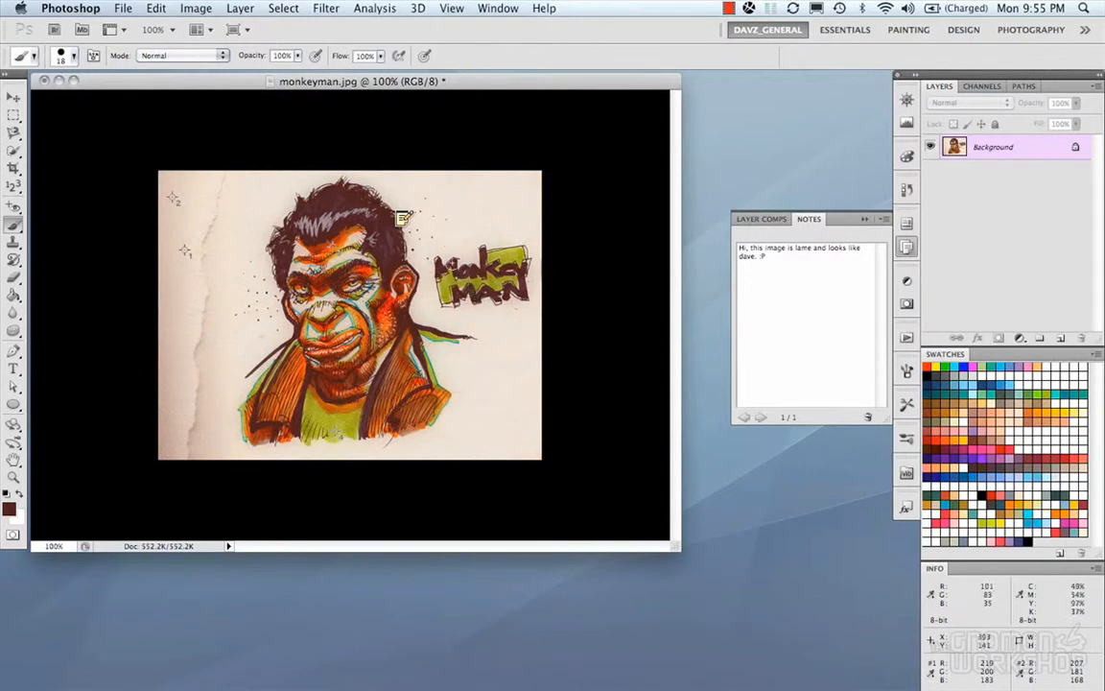
Step: Draw a thin 1-pixel and a thicker 11-pixel S-shaped Pencil stroke on the paper beside the character, undoing each
mouse_move(14, 224)
left_mouse_down()
mouse_move(38, 242)
mouse_move(67, 241)
left_mouse_up()
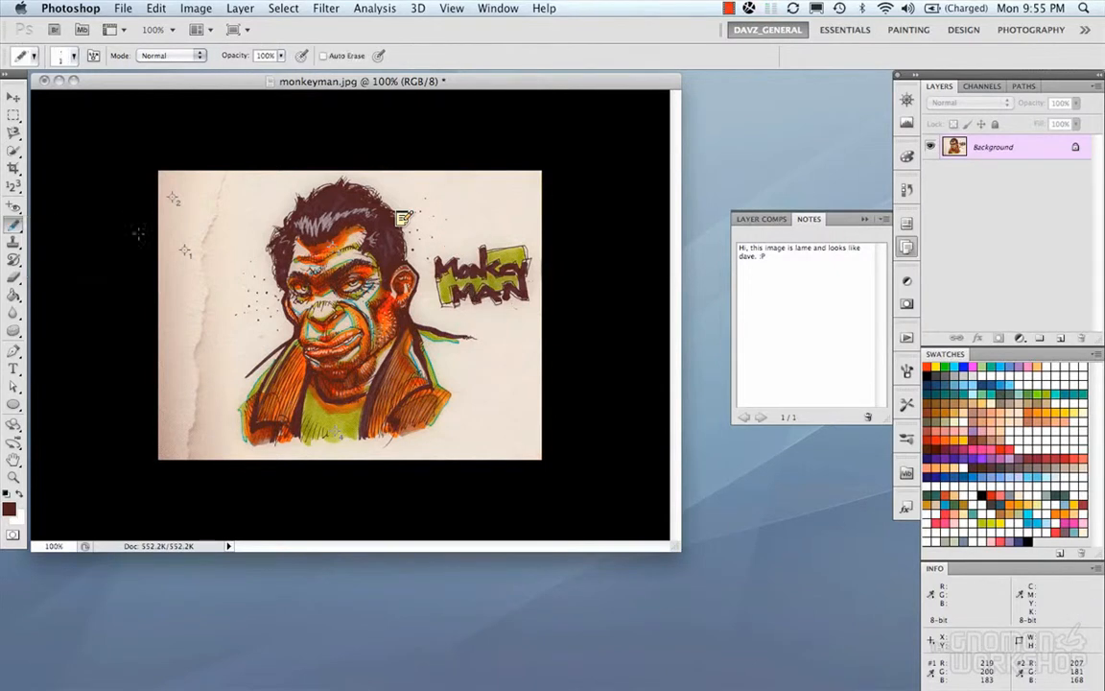
left_click_drag(239, 248, 219, 324)
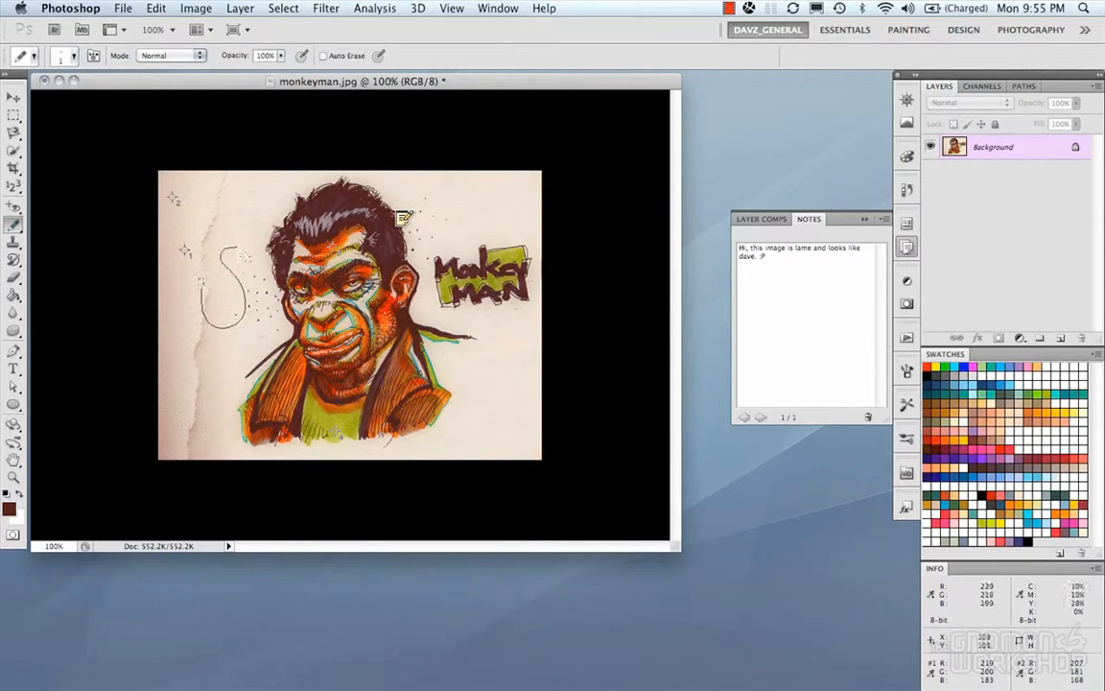
key("super+z")
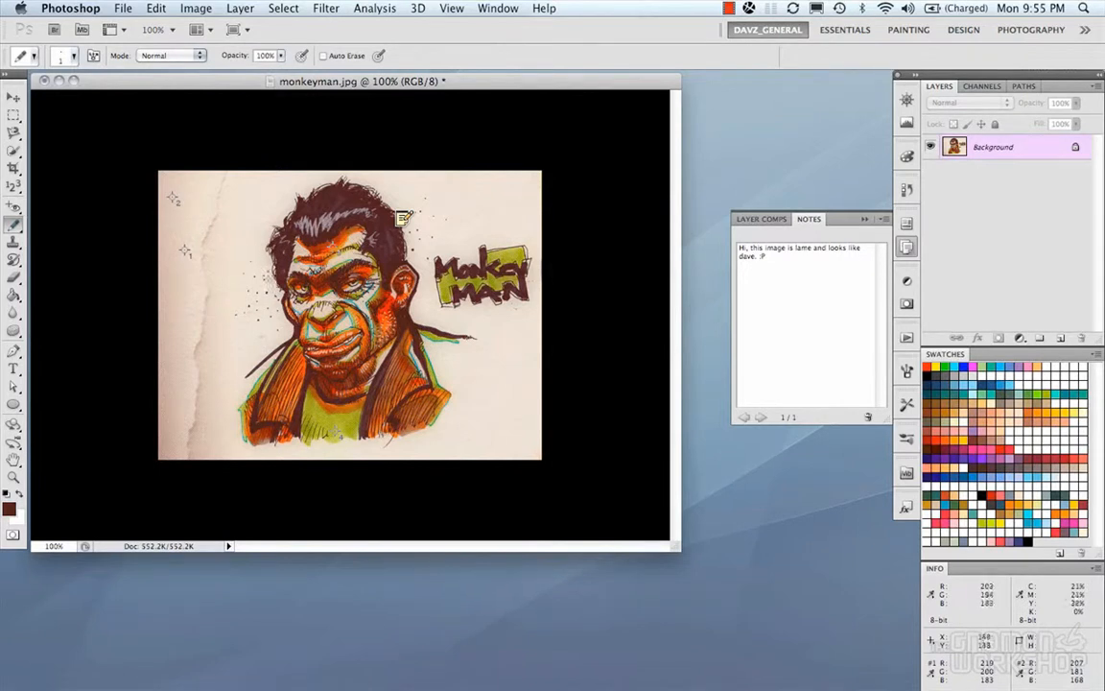
mouse_move(245, 279)
left_mouse_down()
mouse_move(214, 300)
mouse_move(245, 334)
mouse_move(194, 328)
left_mouse_up()
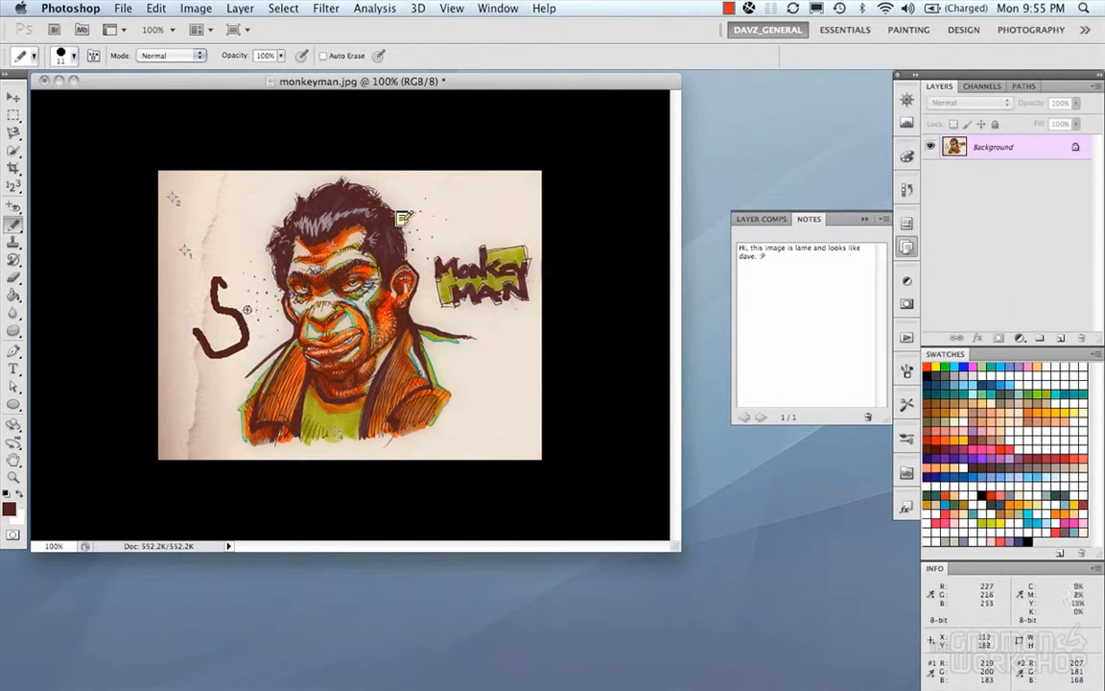
key("super+z")
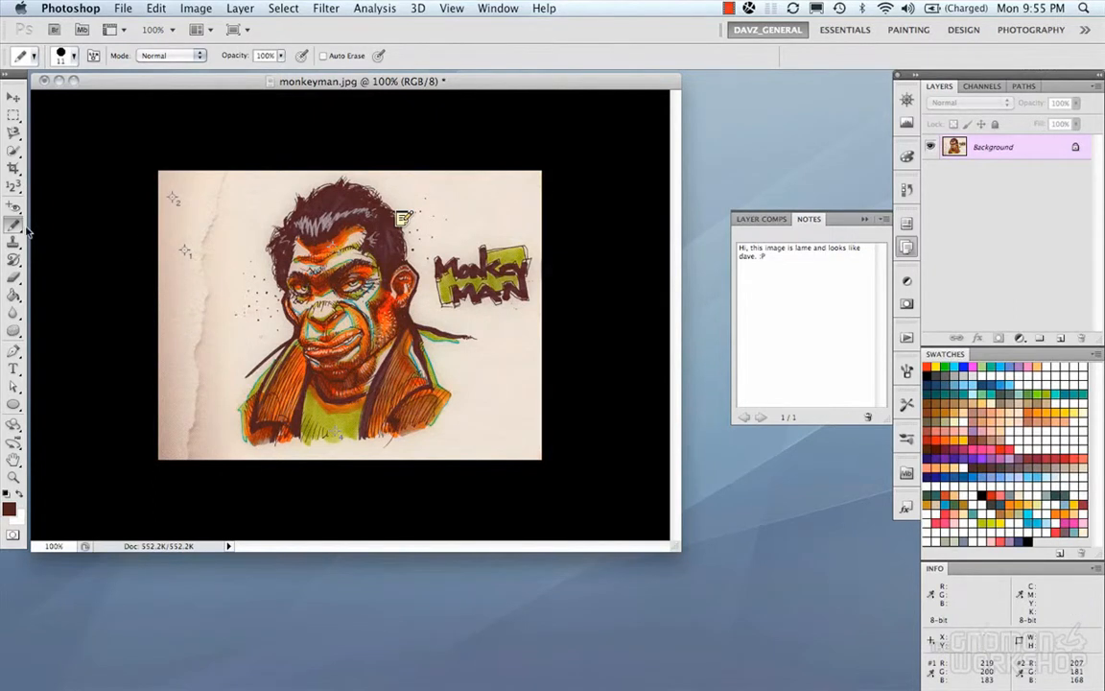
Step: Switch to the Color Replacement Tool and sample an orange-red from the face as foreground colour
left_click_drag(14, 221, 46, 255)
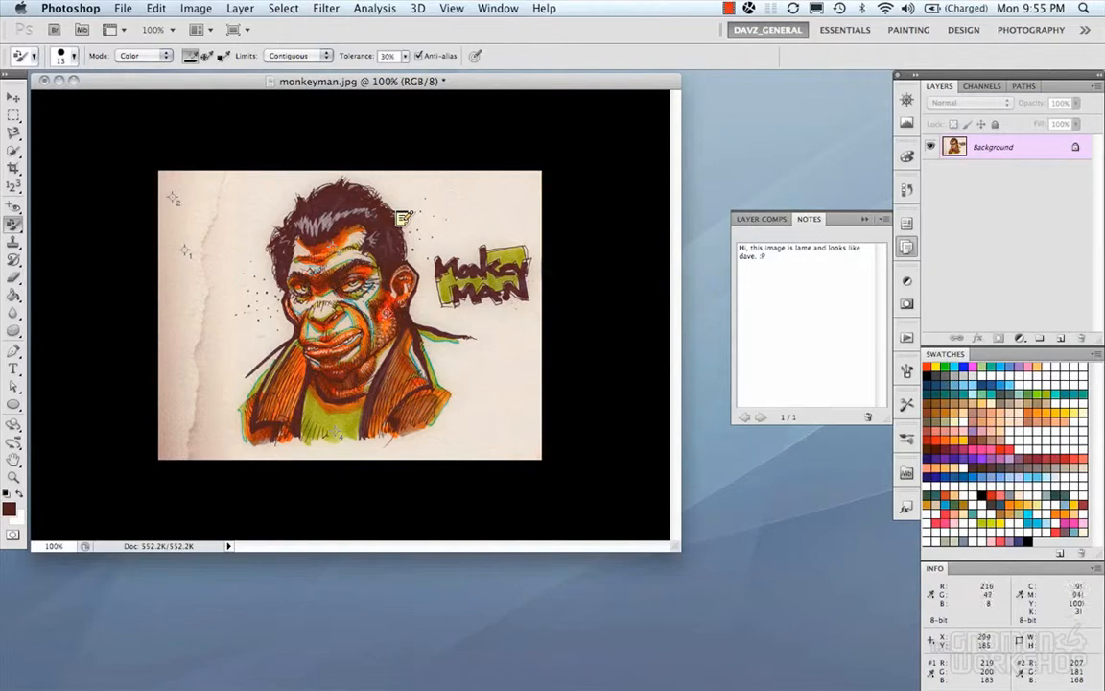
left_click(343, 278, "alt")
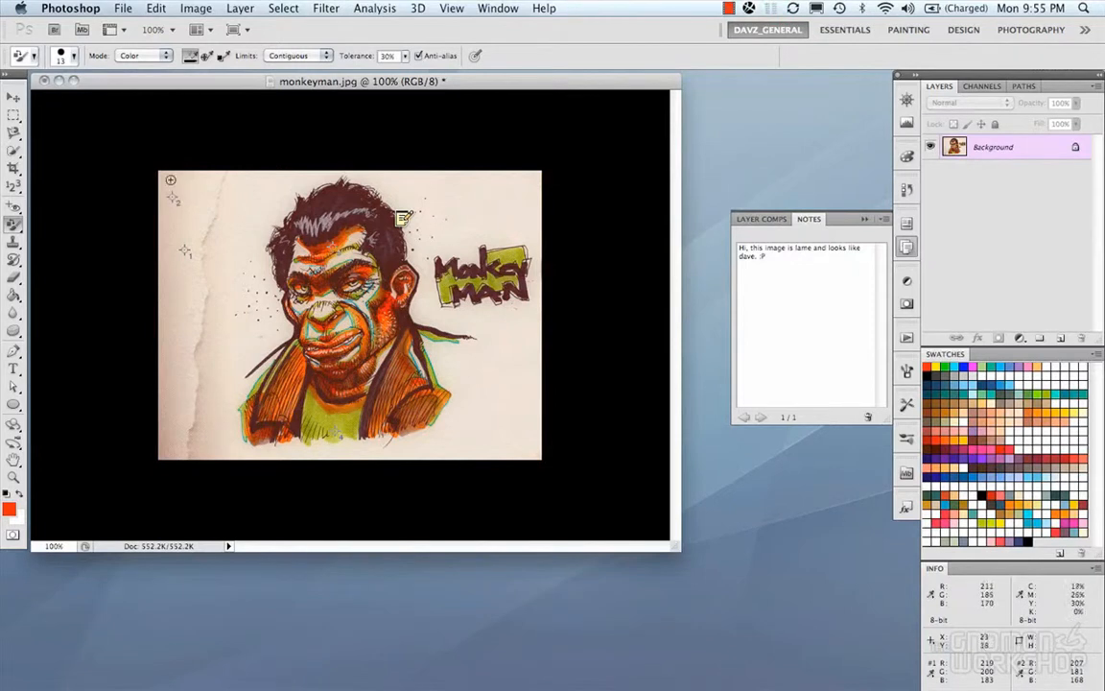
Step: Smear paint beside the lettering with the Mixer Brush, undo it, and load the brush from the green lettering
left_click(15, 223)
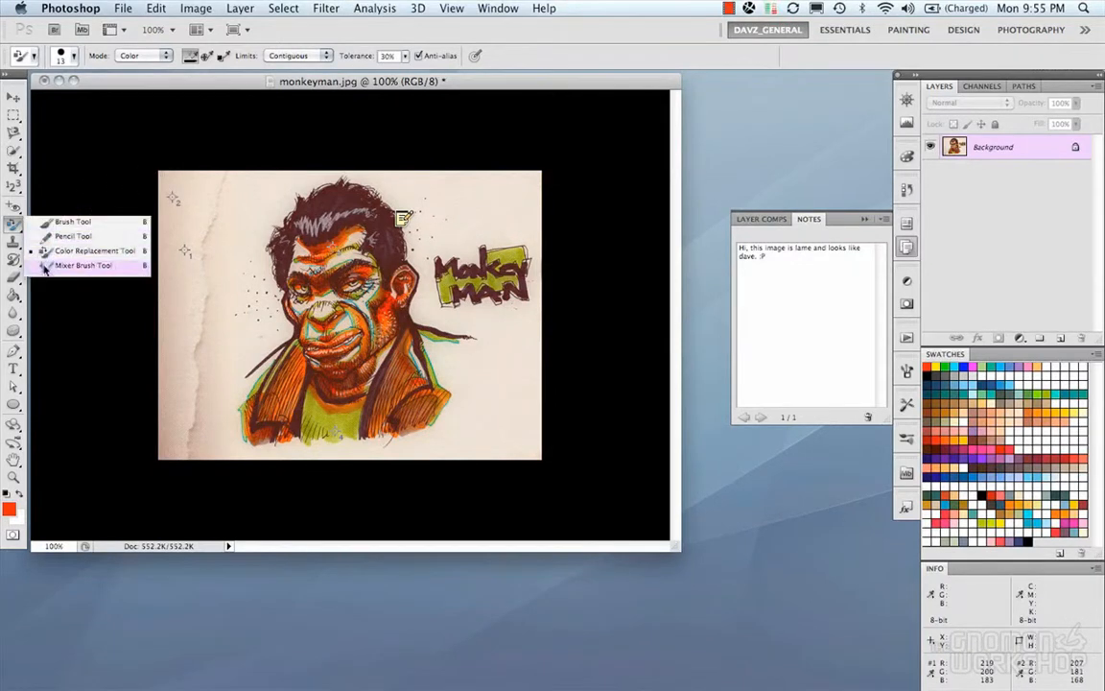
left_click(67, 247)
mouse_move(427, 206)
left_mouse_down()
mouse_move(471, 248)
mouse_move(450, 258)
left_mouse_up()
key("ctrl+z")
left_click(502, 254, "alt")
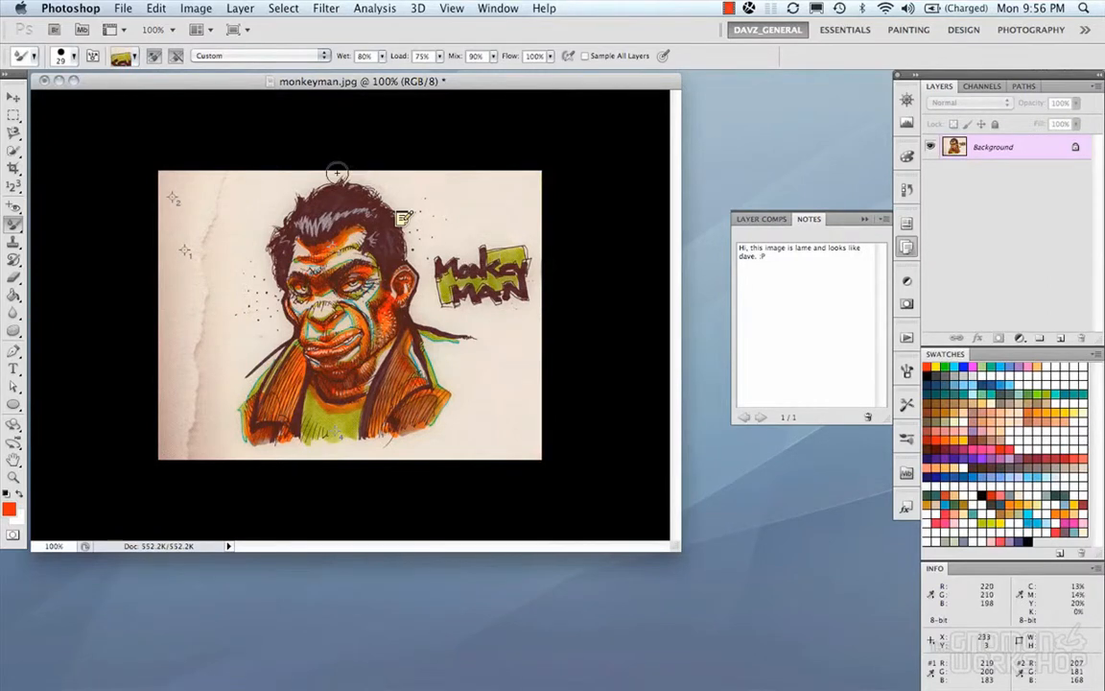
Step: Clone part of the character's face onto the paper beside the torn edge with the Clone Stamp Tool, and undo it
left_click(14, 241)
left_click(39, 243)
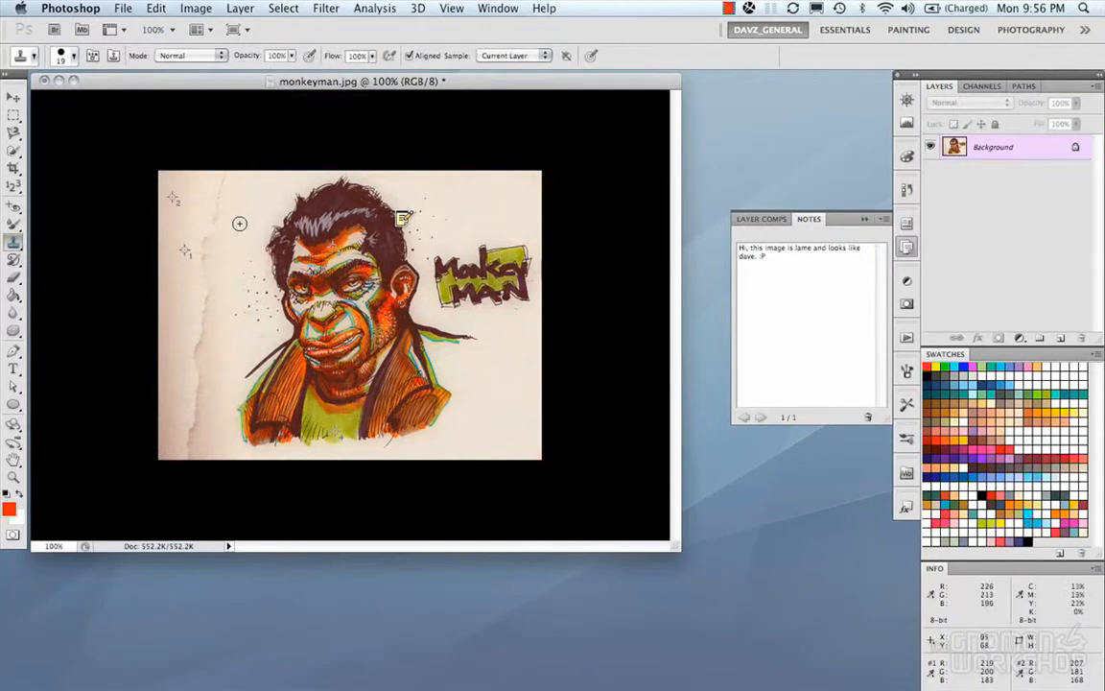
mouse_move(197, 206)
left_mouse_down()
mouse_move(203, 244)
mouse_move(258, 332)
mouse_move(209, 299)
left_mouse_up()
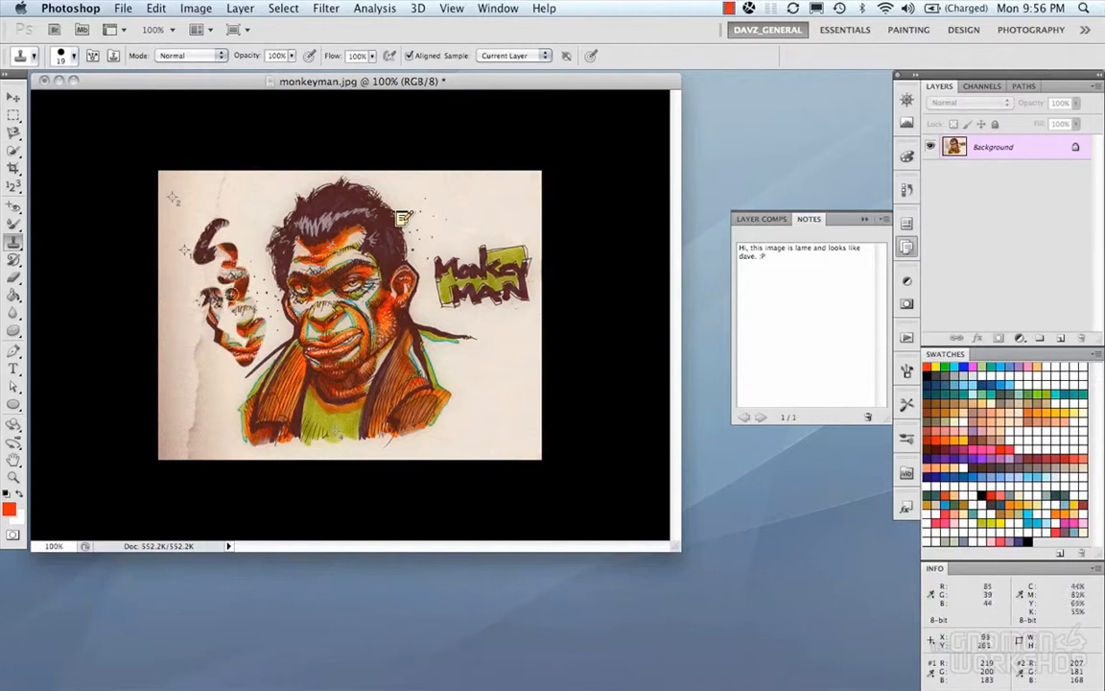
key("super+z")
Step: Enlarge the Pattern Stamp Tool's brush to 82 pixels, paint a pattern stroke near the shoulder, and undo it
left_click_drag(20, 244, 57, 254)
key("bracketright")
key("bracketright")
key("bracketright")
key("bracketright")
key("bracketright")
key("bracketright")
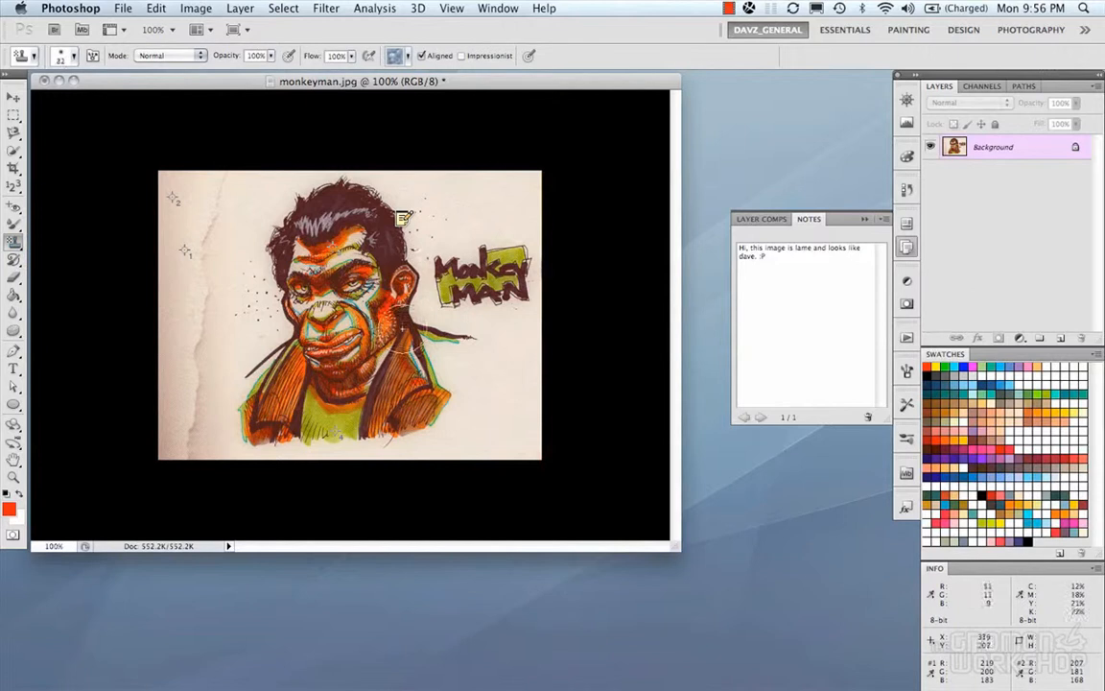
mouse_move(447, 340)
left_mouse_down()
mouse_move(498, 351)
mouse_move(466, 370)
mouse_move(474, 390)
mouse_move(467, 351)
mouse_move(468, 396)
left_mouse_up()
key("super+z")
key("super+z")
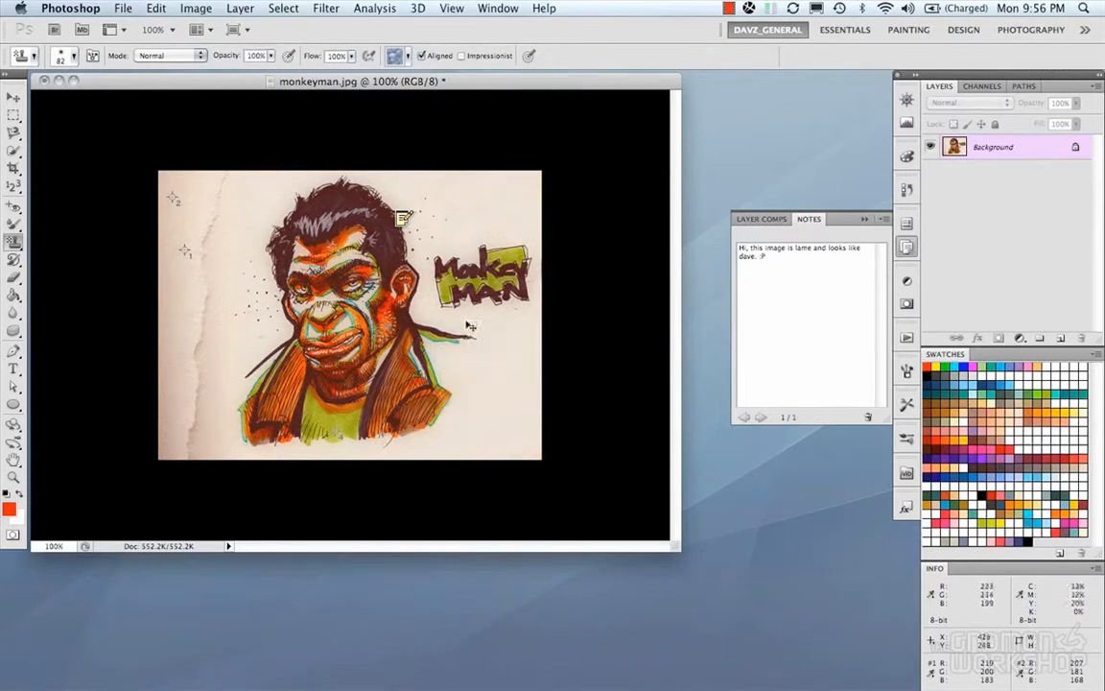
Step: Pick a different pattern for the Pattern Stamp Tool, paint with it over the lettering area, and undo the stroke
left_click(406, 55)
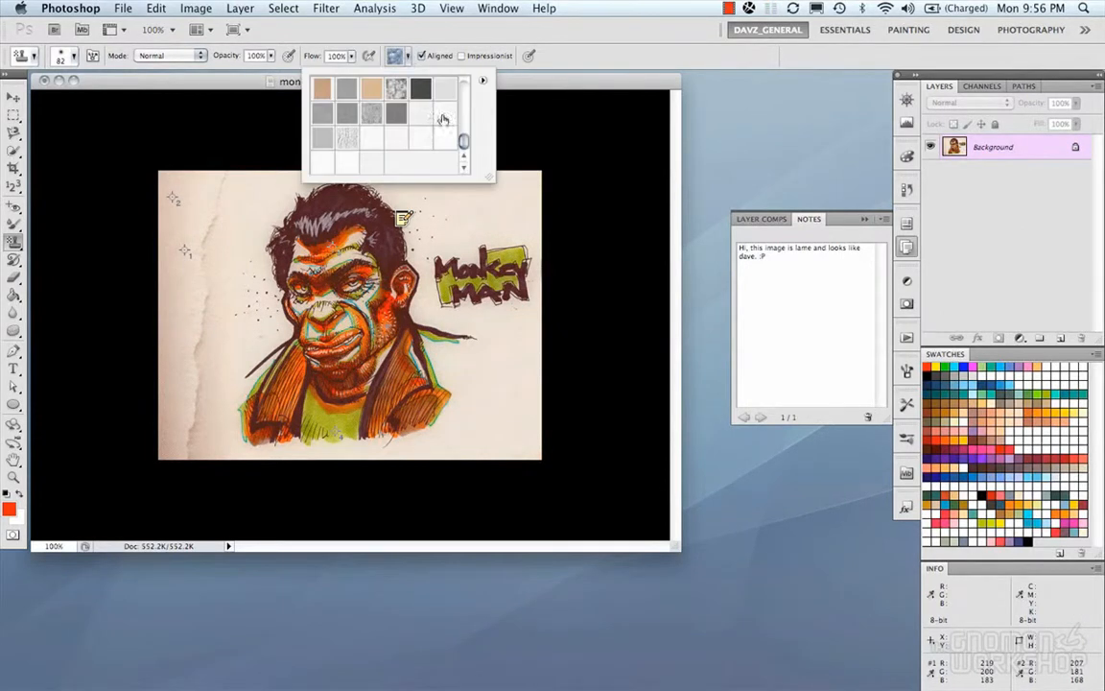
scroll(419, 125, "up", 4)
scroll(419, 122, "up", 3)
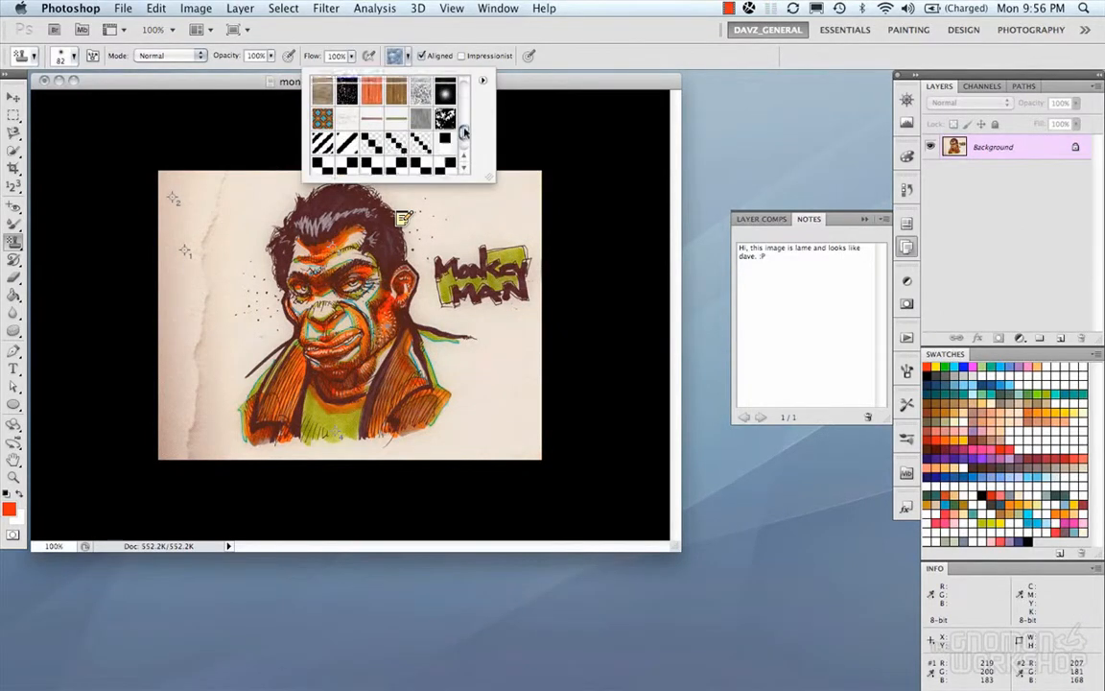
left_click(396, 92)
mouse_move(442, 225)
left_mouse_down()
mouse_move(518, 253)
mouse_move(516, 268)
left_mouse_up()
key("super+z")
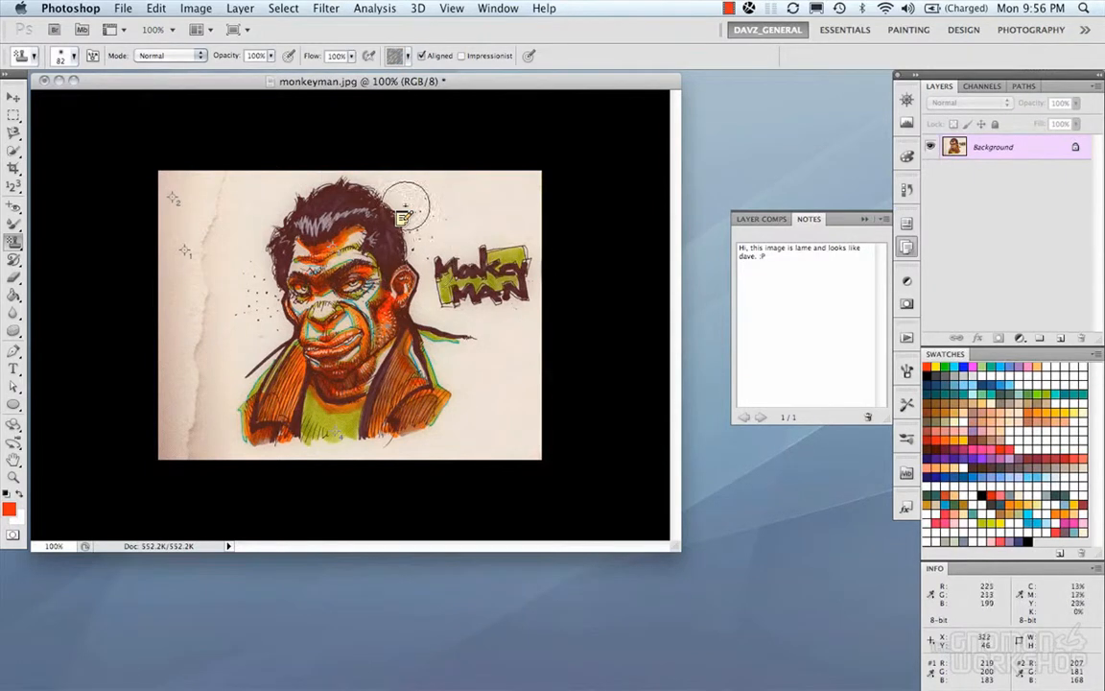
Step: Paint a History Brush stroke on the paper below the lettering and undo it
left_click(15, 259)
left_click_drag(14, 259, 42, 259)
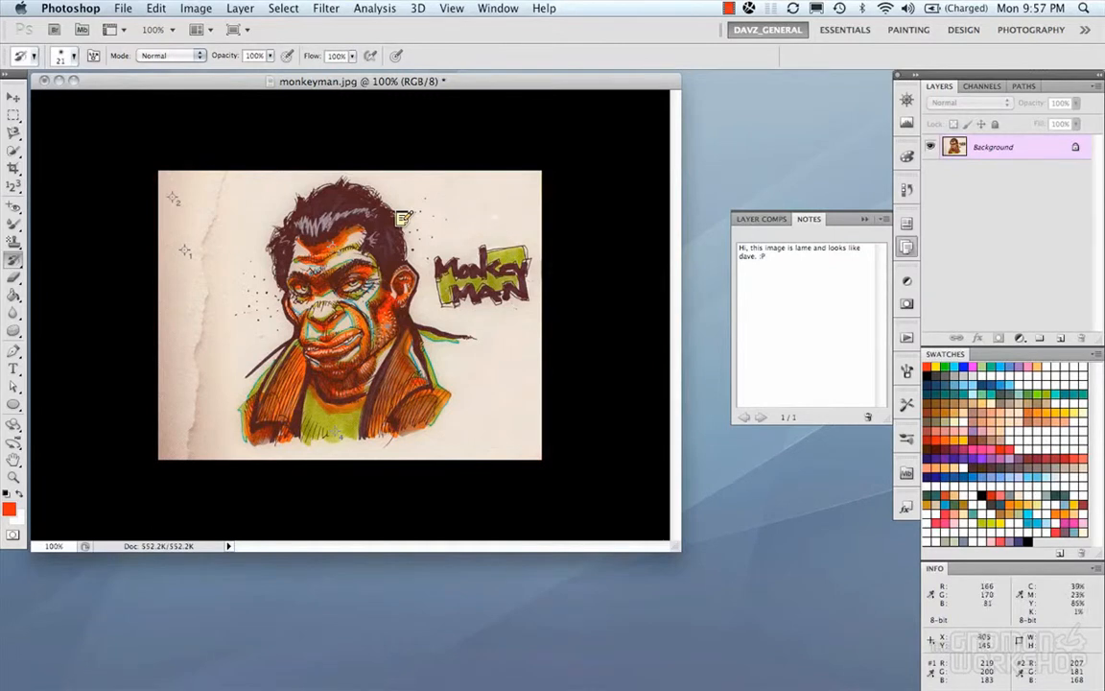
mouse_move(469, 322)
left_mouse_down()
mouse_move(491, 367)
mouse_move(440, 365)
left_mouse_up()
key("super+z")
Step: Paint over the paper and lettering with a 46-pixel Art History Brush in Tight Short style, and undo it
left_click(16, 261)
left_click(86, 272)
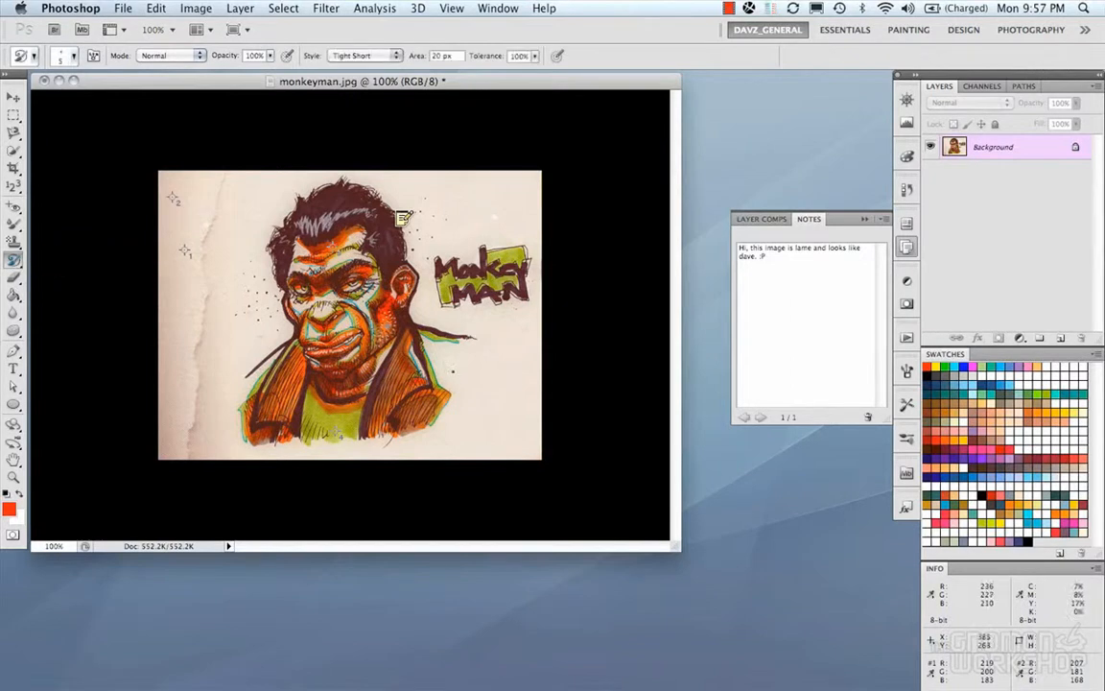
mouse_move(451, 243)
left_mouse_down()
mouse_move(470, 245)
mouse_move(459, 240)
mouse_move(481, 221)
left_mouse_up()
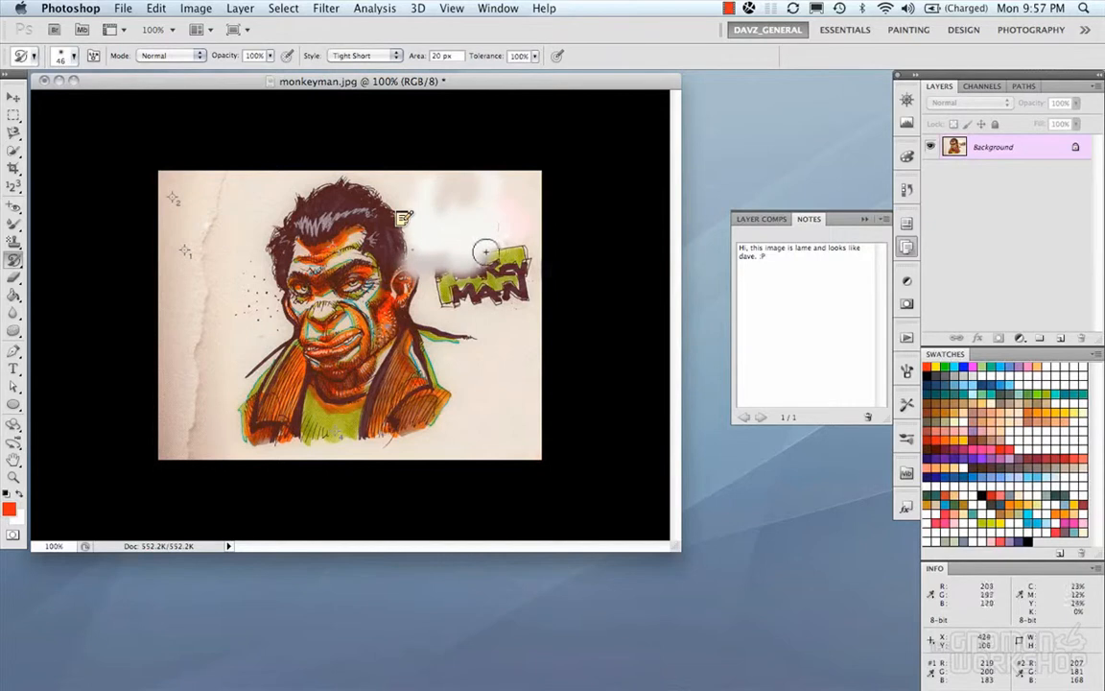
key("super+z")
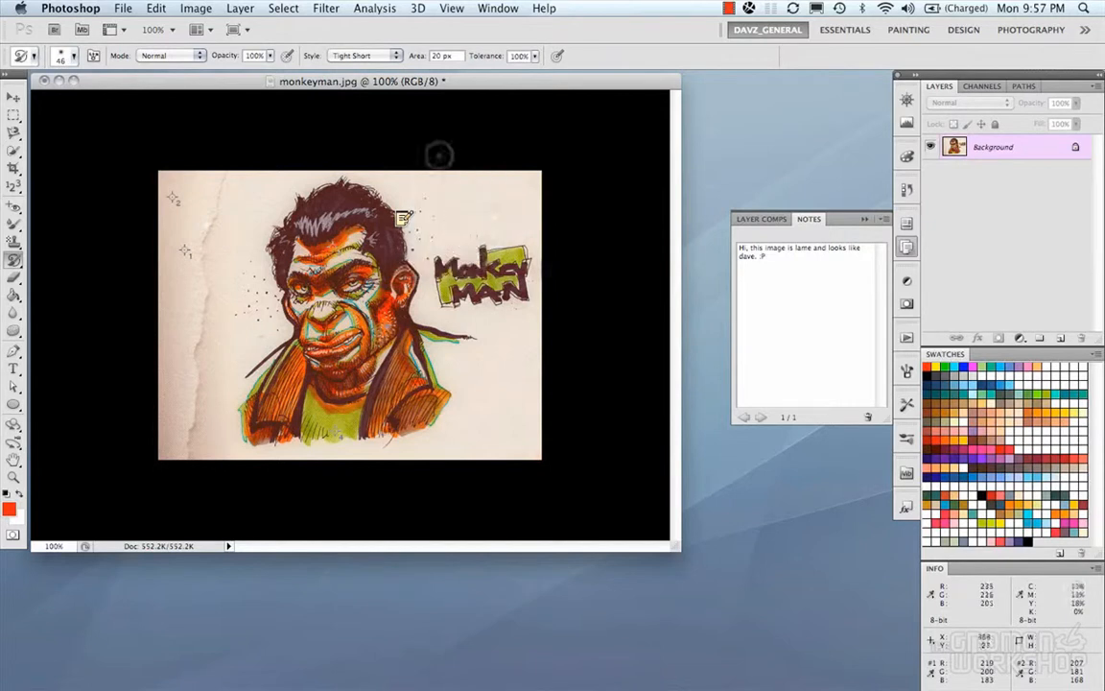
Step: Set the Art History Brush style to Dab, paint test strokes including some with a 19-pixel brush, and undo them
left_click(389, 57)
left_click(368, 106)
mouse_move(241, 230)
left_mouse_down()
mouse_move(257, 238)
mouse_move(340, 213)
mouse_move(407, 251)
mouse_move(443, 206)
mouse_move(492, 226)
left_mouse_up()
key("super+z")
right_click(375, 265)
double_click(450, 355)
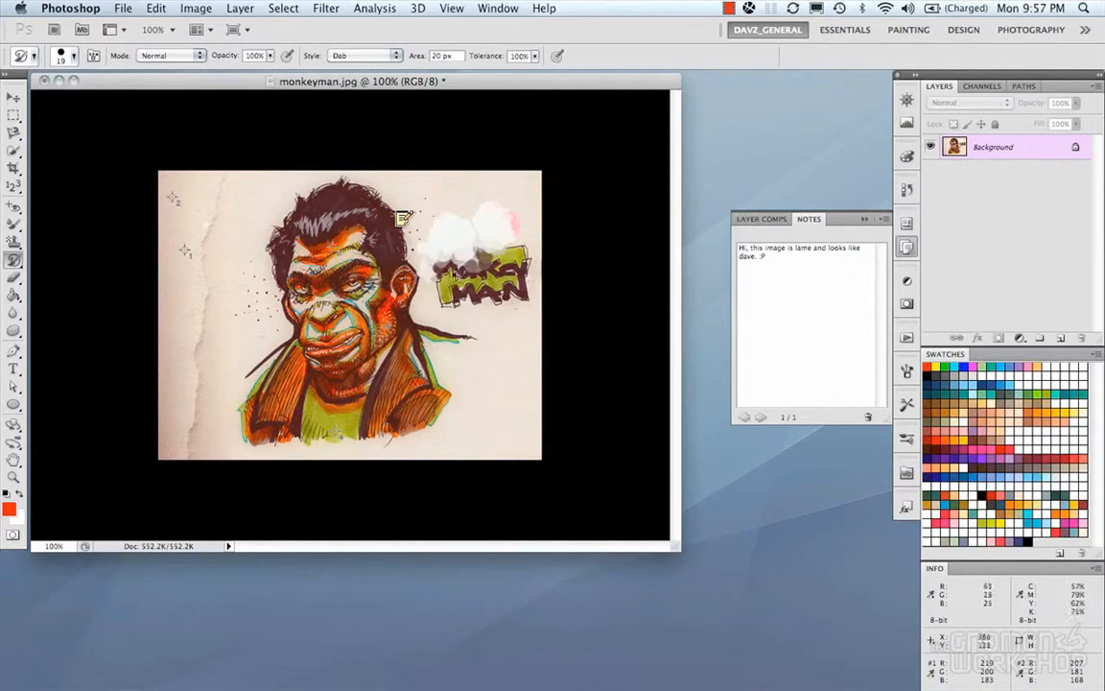
key("super+z")
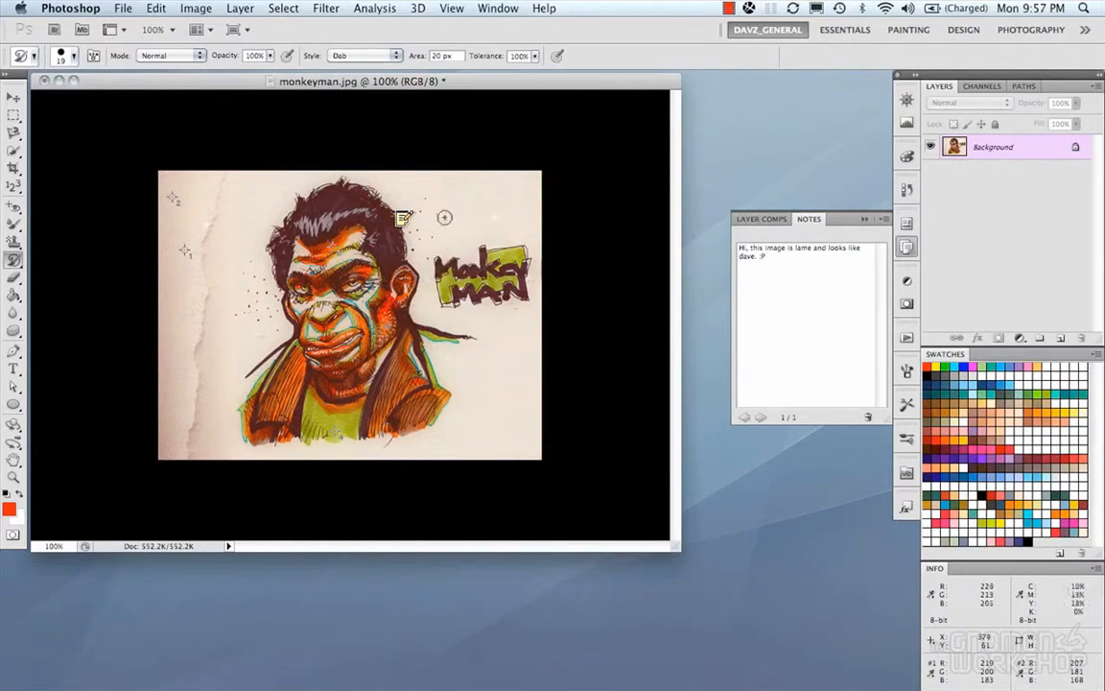
Step: Erase across the character's face and the adjoining paper with the Eraser Tool, undoing each pass
left_click(14, 277)
mouse_move(252, 287)
left_mouse_down()
mouse_move(287, 257)
mouse_move(338, 309)
mouse_move(342, 289)
left_mouse_up()
key("super+z")
mouse_move(287, 257)
left_mouse_down()
mouse_move(309, 318)
mouse_move(217, 276)
left_mouse_up()
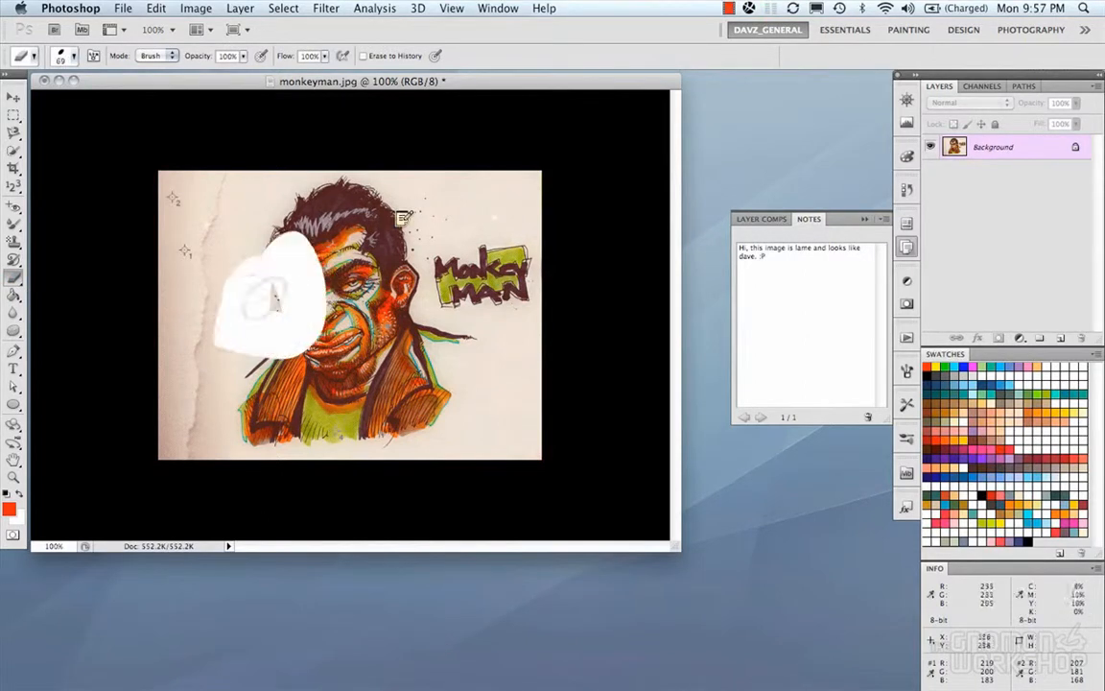
key("super+z")
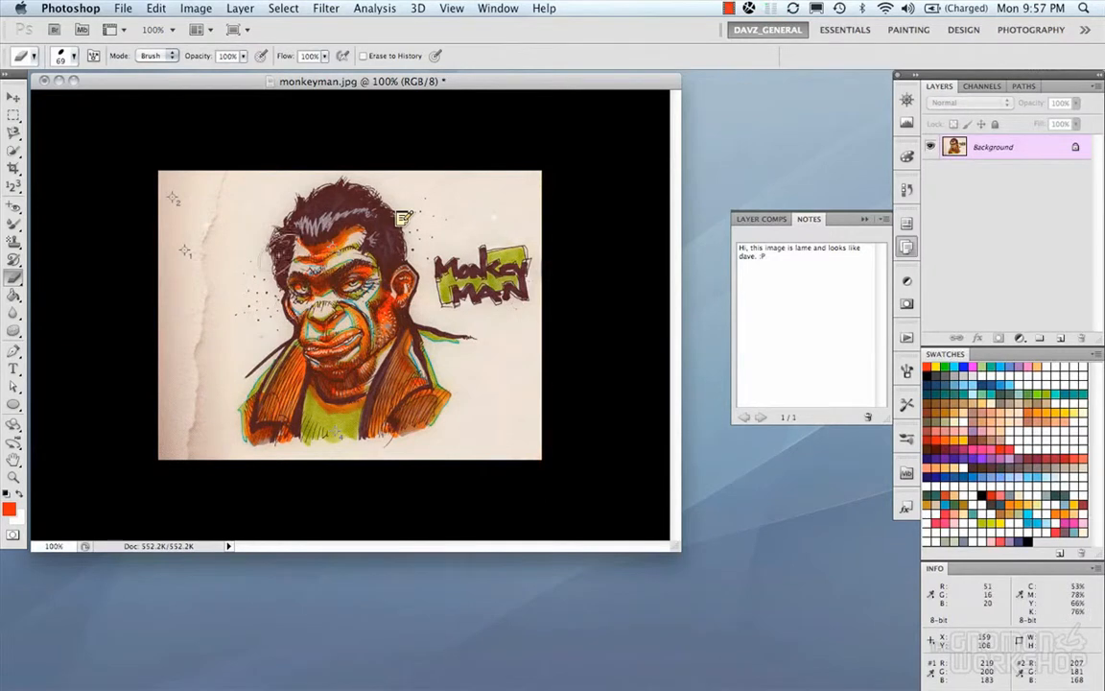
Step: Erase a wavy band across the eyes and lettering with the Background Eraser Tool, and undo it
left_click(14, 278)
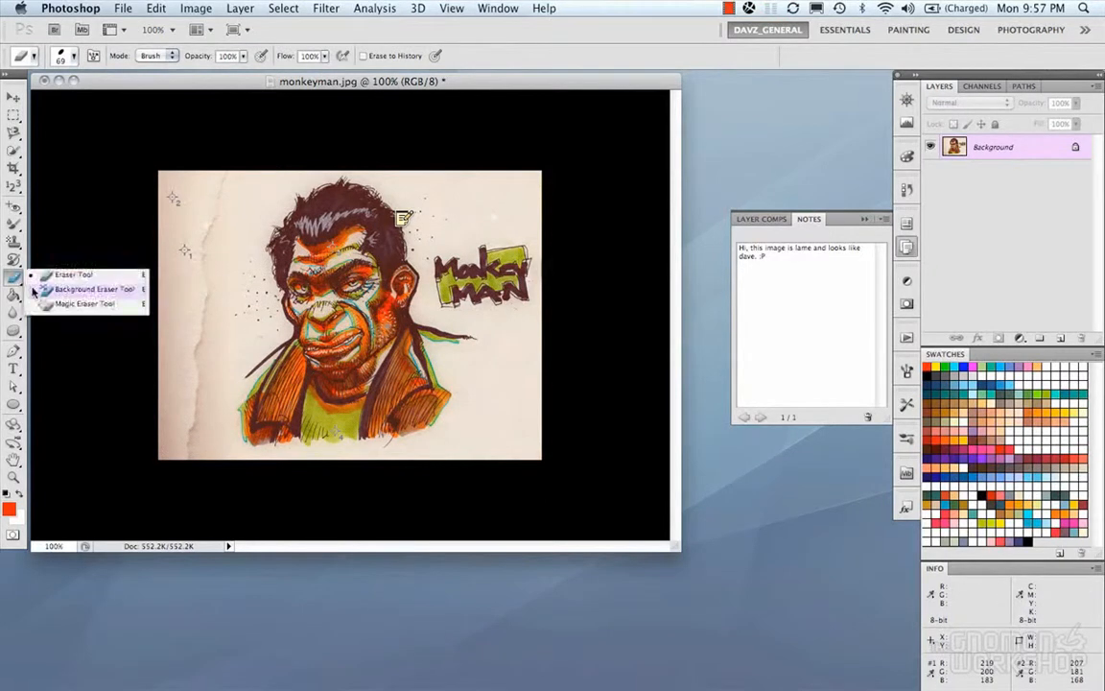
left_click(36, 289)
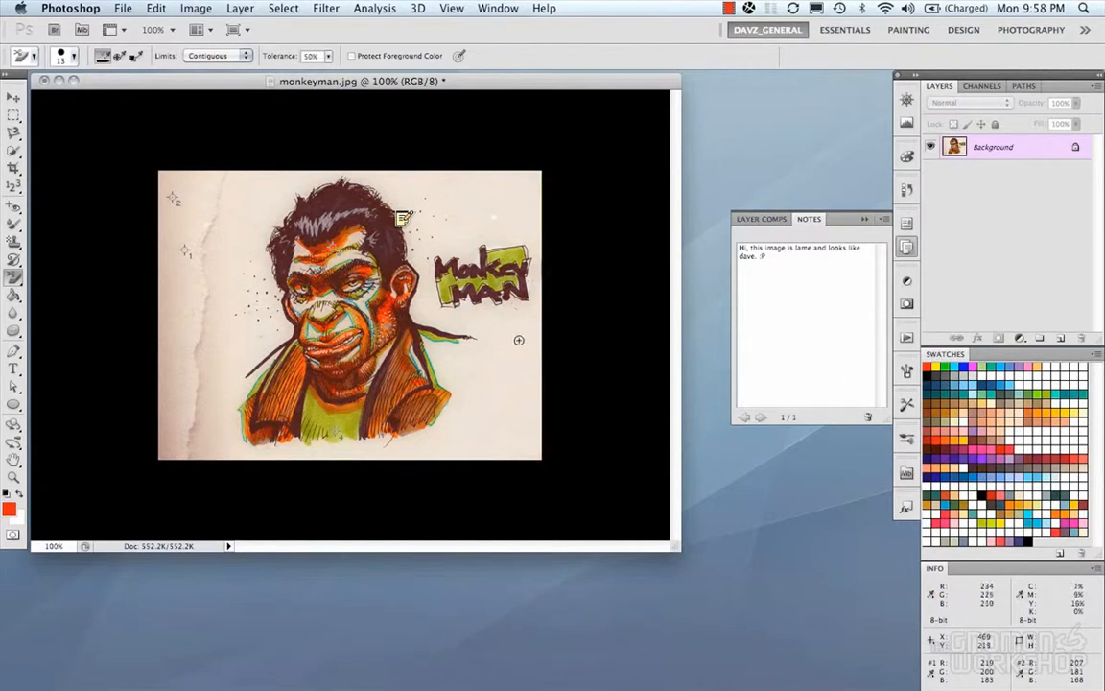
mouse_move(374, 287)
left_mouse_down()
mouse_move(429, 257)
mouse_move(283, 257)
mouse_move(251, 238)
mouse_move(303, 290)
left_mouse_up()
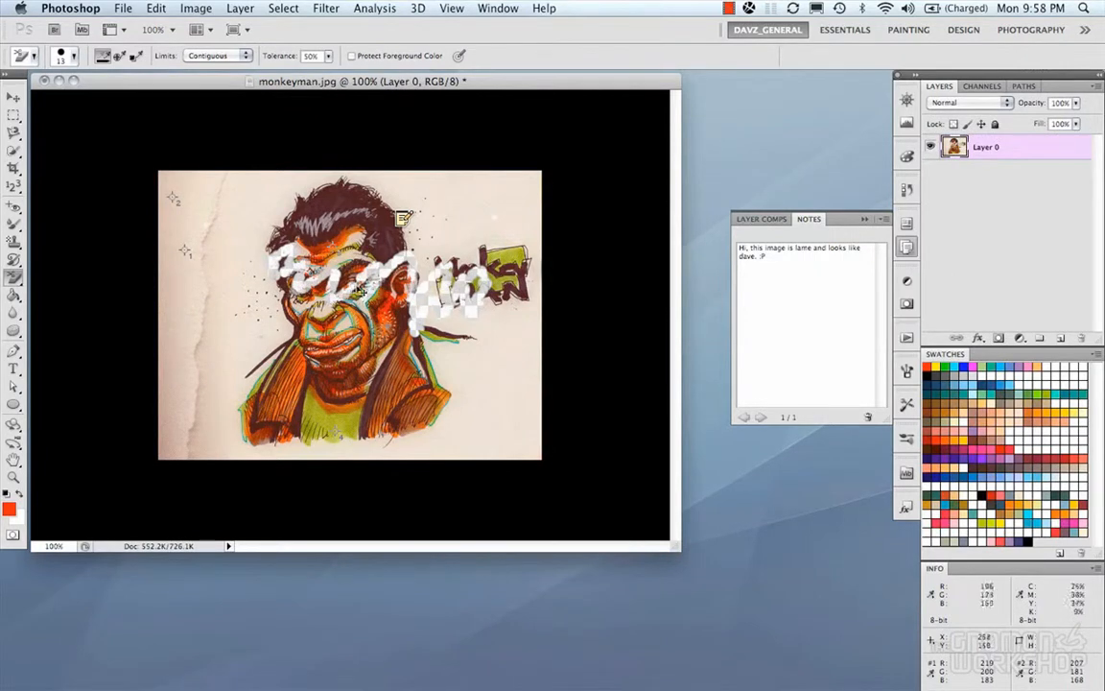
key("super+z")
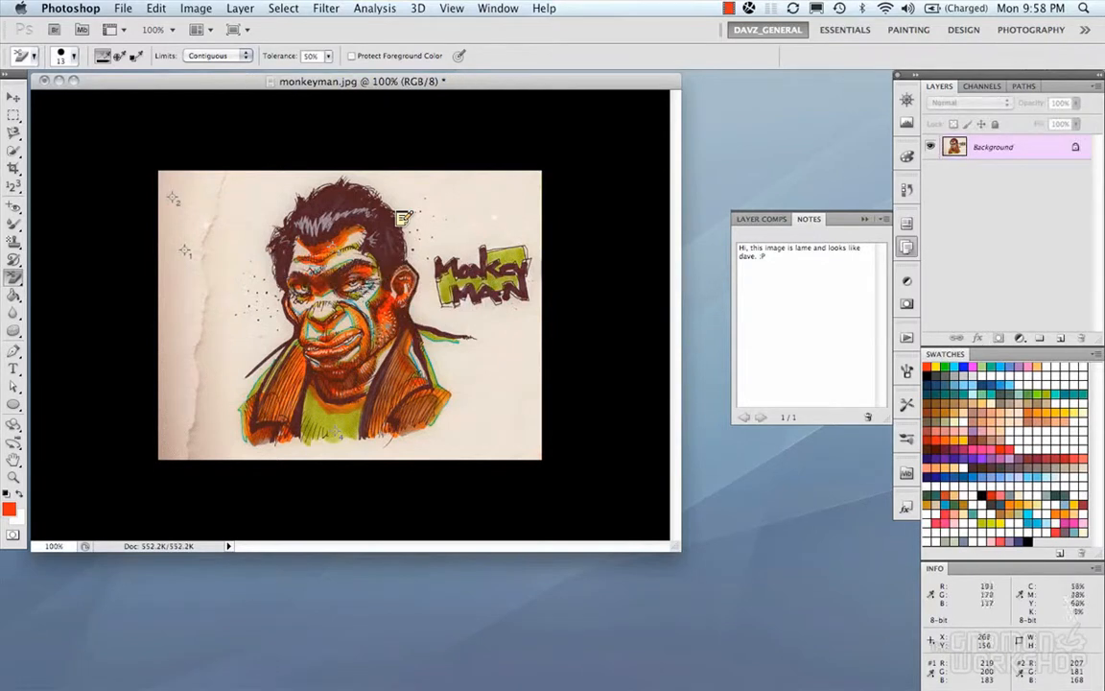
Step: Remove the paper around the character with the Magic Eraser Tool at tolerance 32, and undo it
left_click_drag(13, 279, 96, 299)
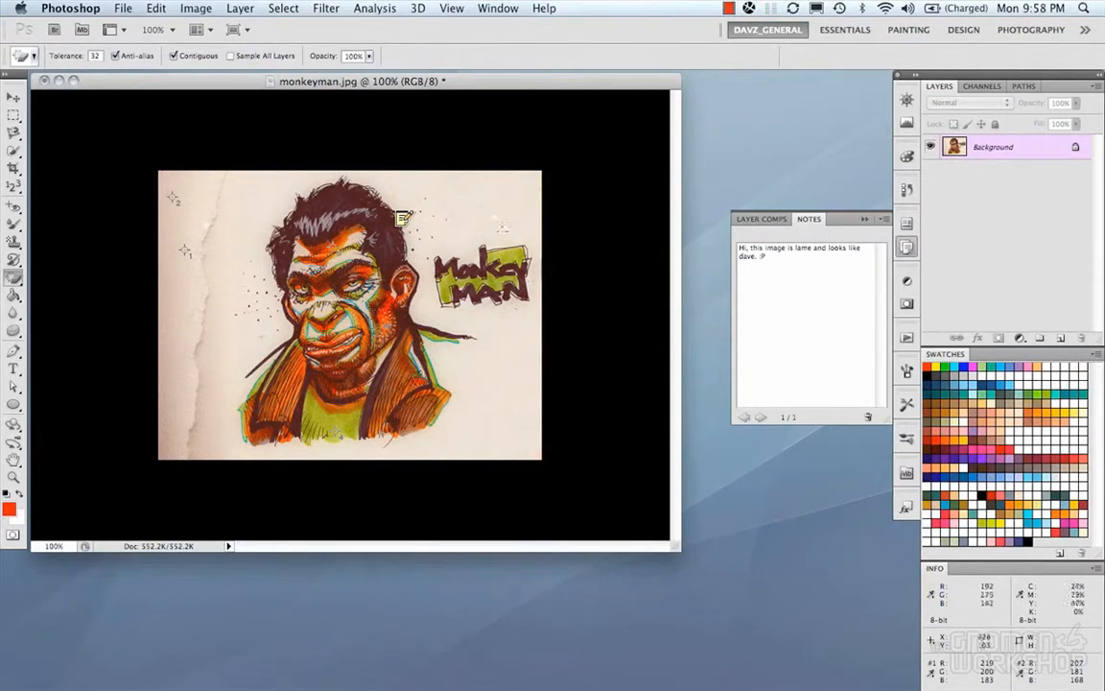
left_click(471, 223)
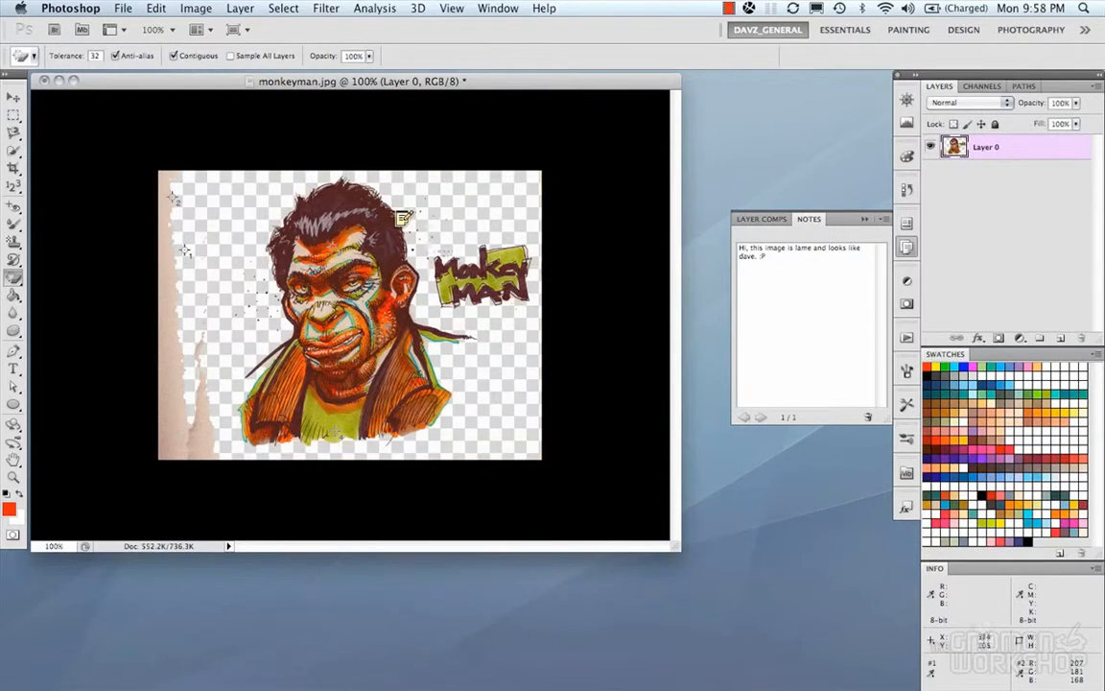
key("super+z")
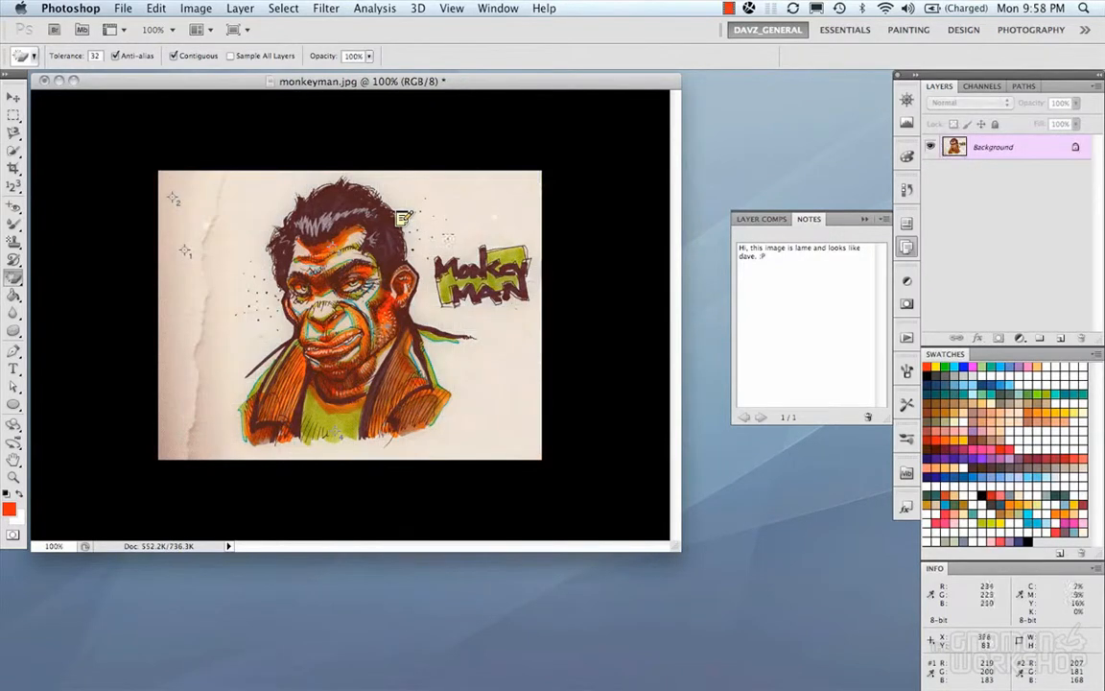
left_click(15, 280)
Step: Draw a radial and then a linear black-and-white gradient across the image with the Gradient Tool, undoing each
left_click(16, 296)
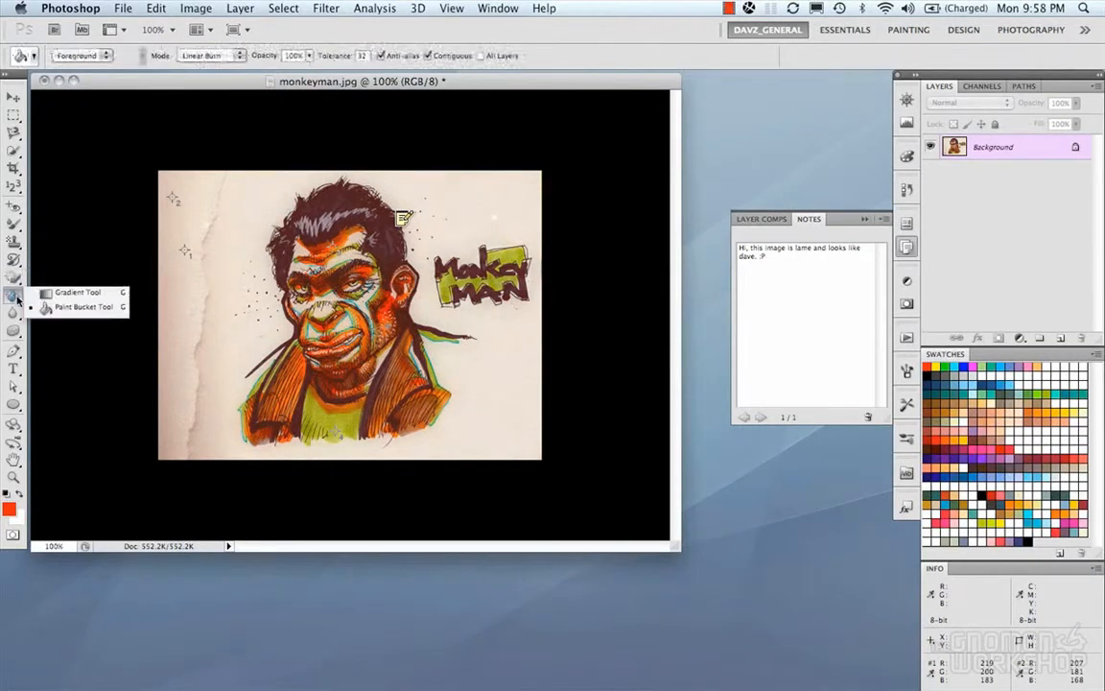
left_click(41, 295)
left_click_drag(202, 305, 365, 206)
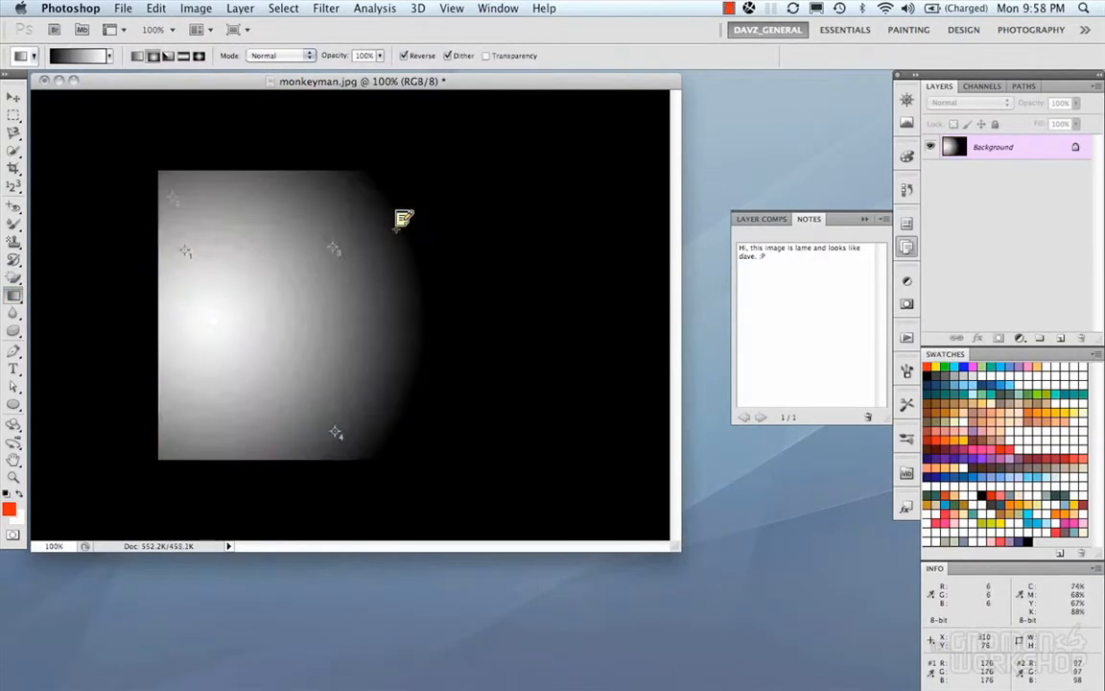
key("super+z")
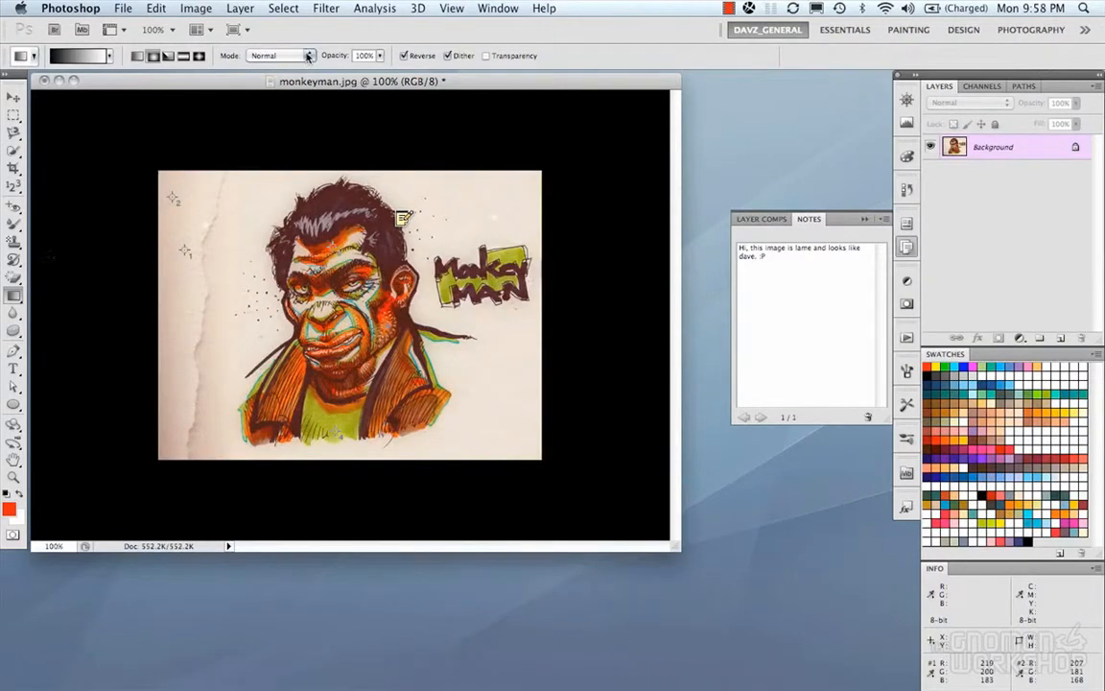
left_click(139, 57)
left_click_drag(228, 279, 393, 278)
key("super+z")
Step: Fill different paper areas around the character with orange-red using the Paint Bucket Tool, undoing each fill
left_click_drag(16, 297, 74, 306)
left_click(243, 374)
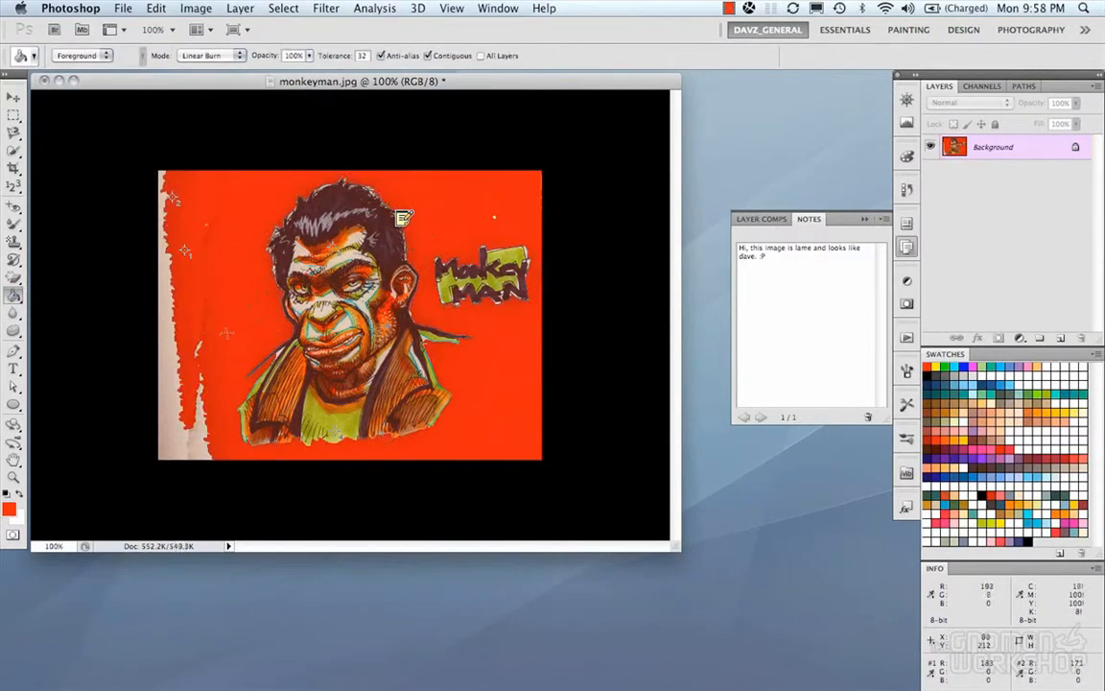
key("super+z")
key("super+z")
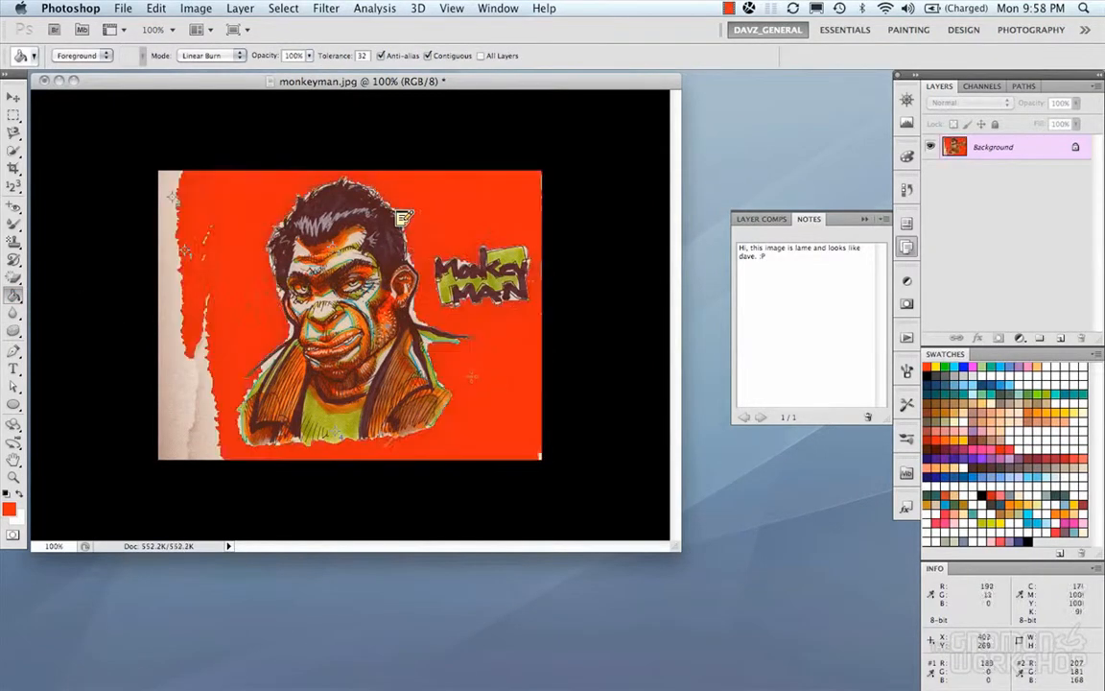
key("super+z")
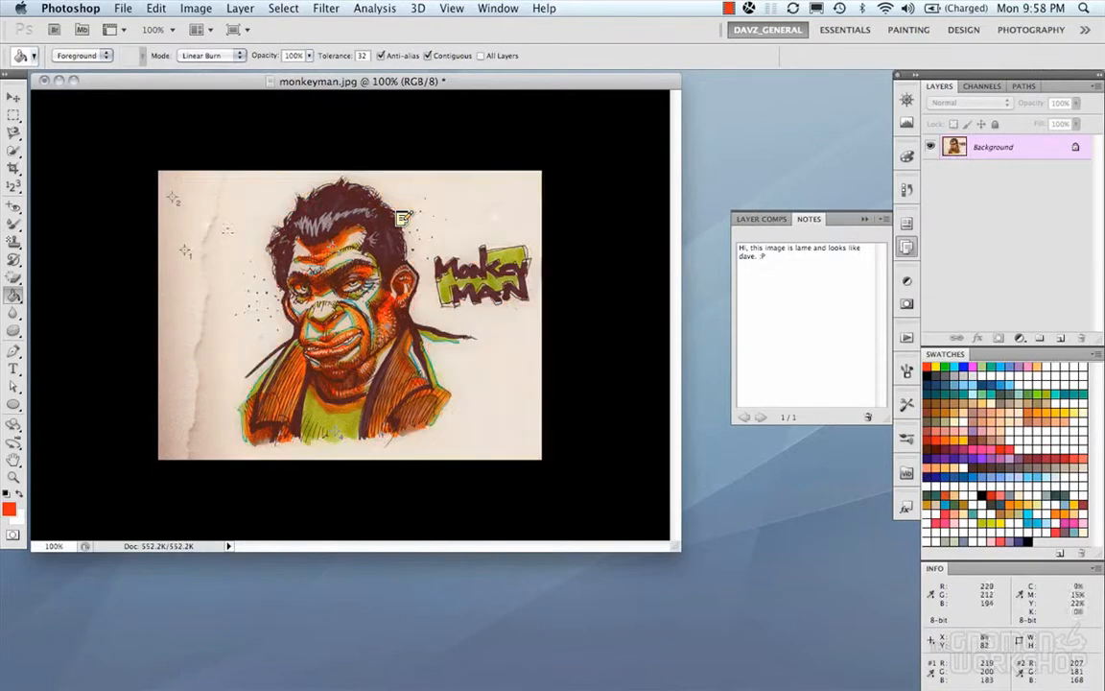
left_click(178, 288)
key("super+z")
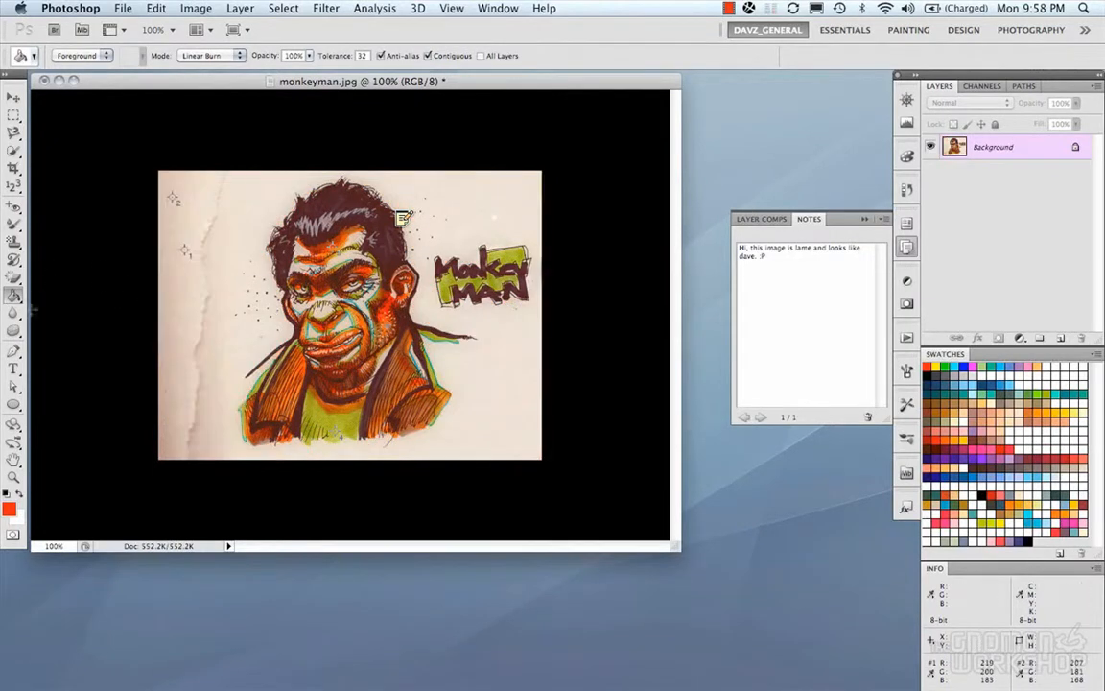
Step: Blur the character's eyes and hair with the Blur Tool at 50% strength
left_click(17, 317)
left_click(48, 311)
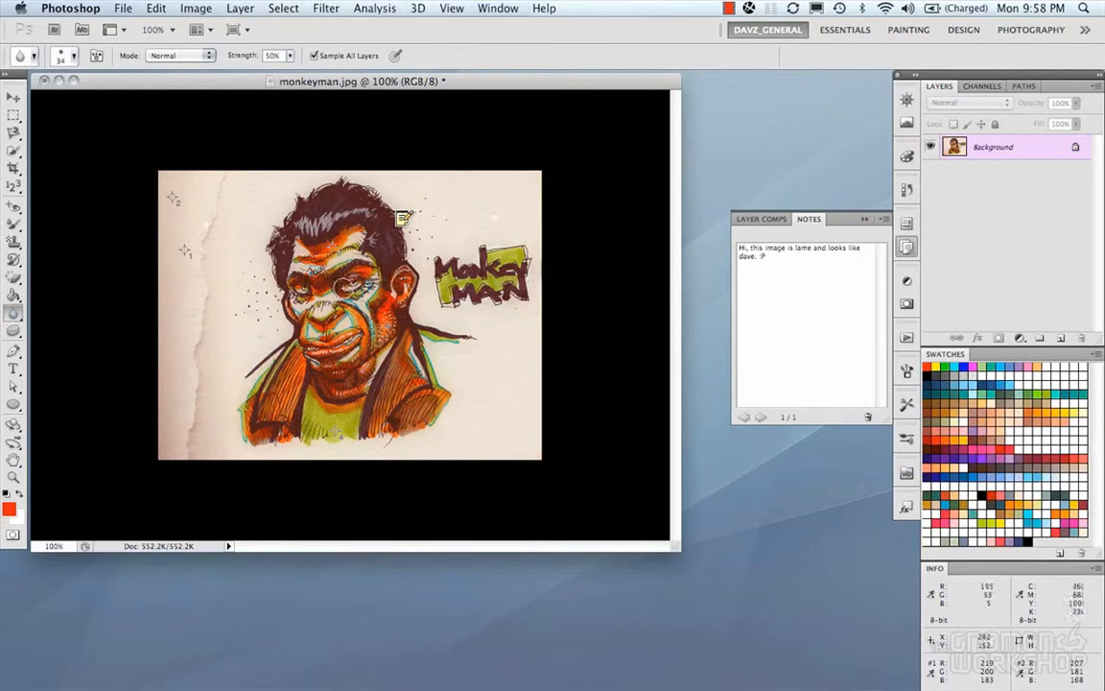
mouse_move(361, 285)
left_mouse_down()
mouse_move(388, 285)
mouse_move(331, 300)
mouse_move(364, 265)
mouse_move(307, 235)
mouse_move(331, 211)
mouse_move(277, 216)
mouse_move(290, 211)
left_mouse_up()
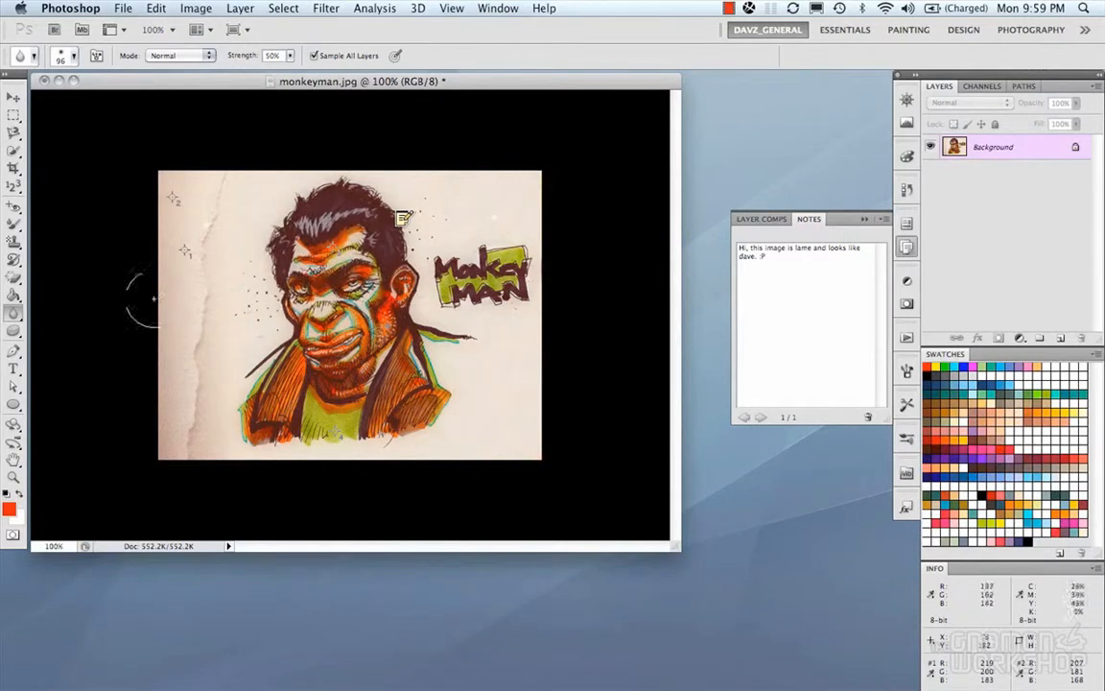
Step: Sharpen the area around the character's eyes with the Sharpen Tool at 50% strength
left_click(13, 313)
left_click(76, 325)
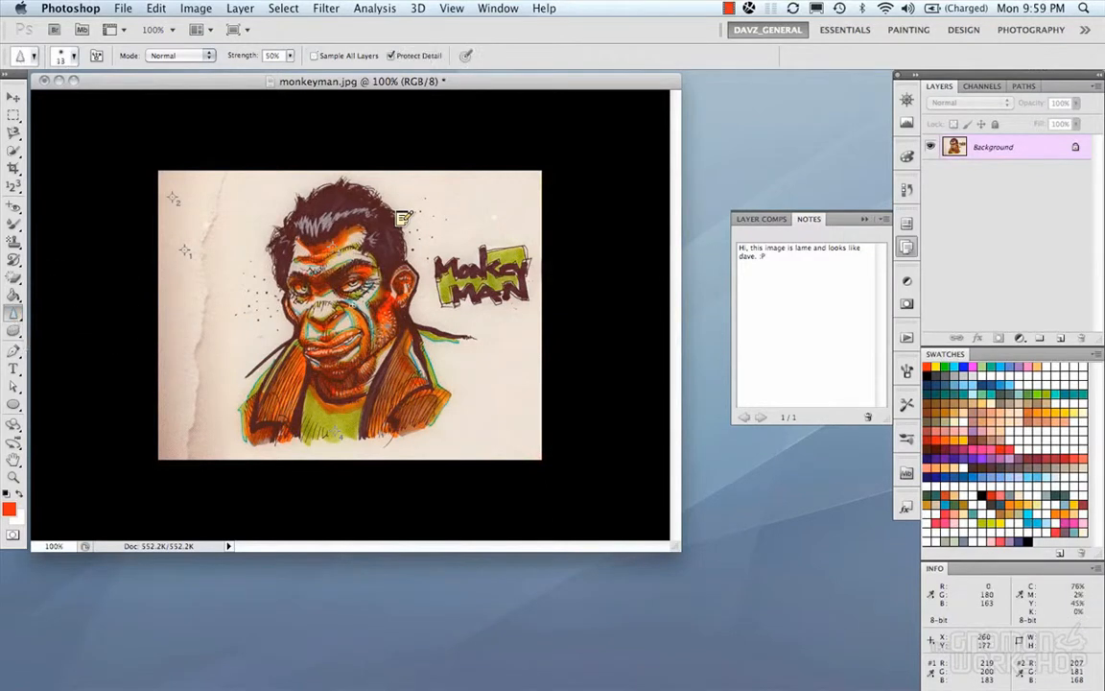
mouse_move(336, 288)
left_mouse_down()
mouse_move(288, 252)
mouse_move(321, 240)
mouse_move(278, 222)
mouse_move(331, 254)
mouse_move(334, 274)
mouse_move(298, 281)
mouse_move(331, 286)
mouse_move(414, 219)
mouse_move(345, 204)
mouse_move(344, 236)
mouse_move(372, 251)
left_mouse_up()
Step: Smear the ear, chin, jacket and lettering with a 55-pixel Smudge Tool brush, and undo the strokes
left_click(14, 316)
left_click(60, 337)
left_click_drag(337, 300, 361, 299, "ctrl+alt")
mouse_move(396, 244)
left_mouse_down()
mouse_move(415, 288)
mouse_move(490, 199)
mouse_move(504, 279)
left_mouse_up()
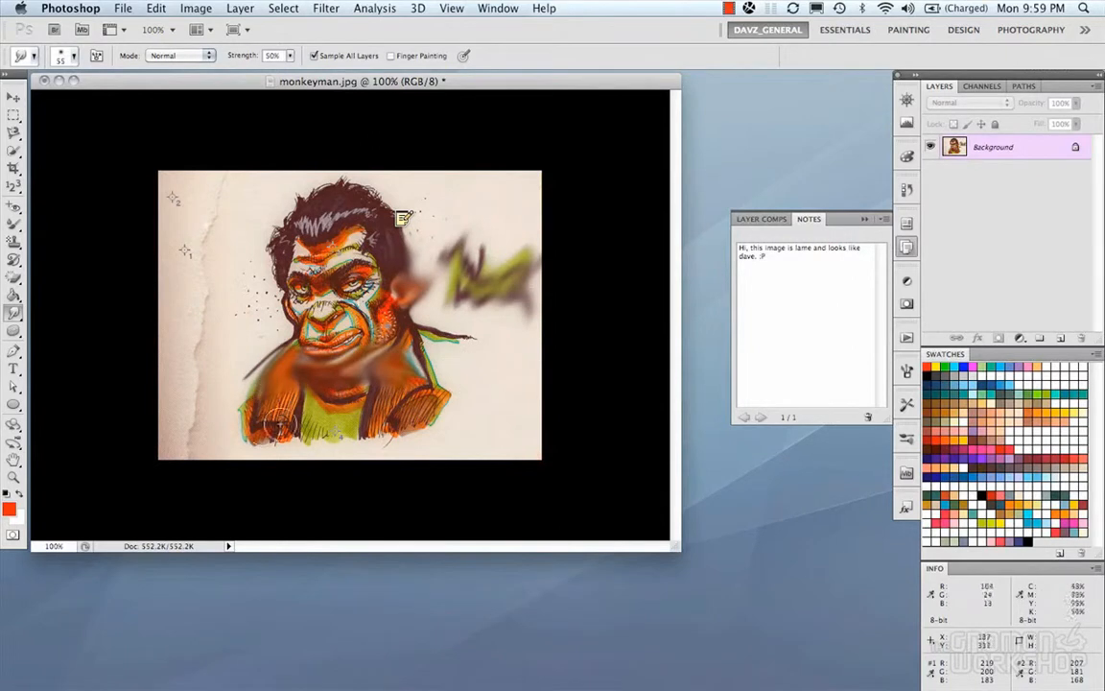
key("ctrl+alt+z")
key("ctrl+alt+z")
Step: Lighten the character's face with the Dodge Tool, using the Midtones range and 50% exposure
left_click_drag(14, 331, 48, 329)
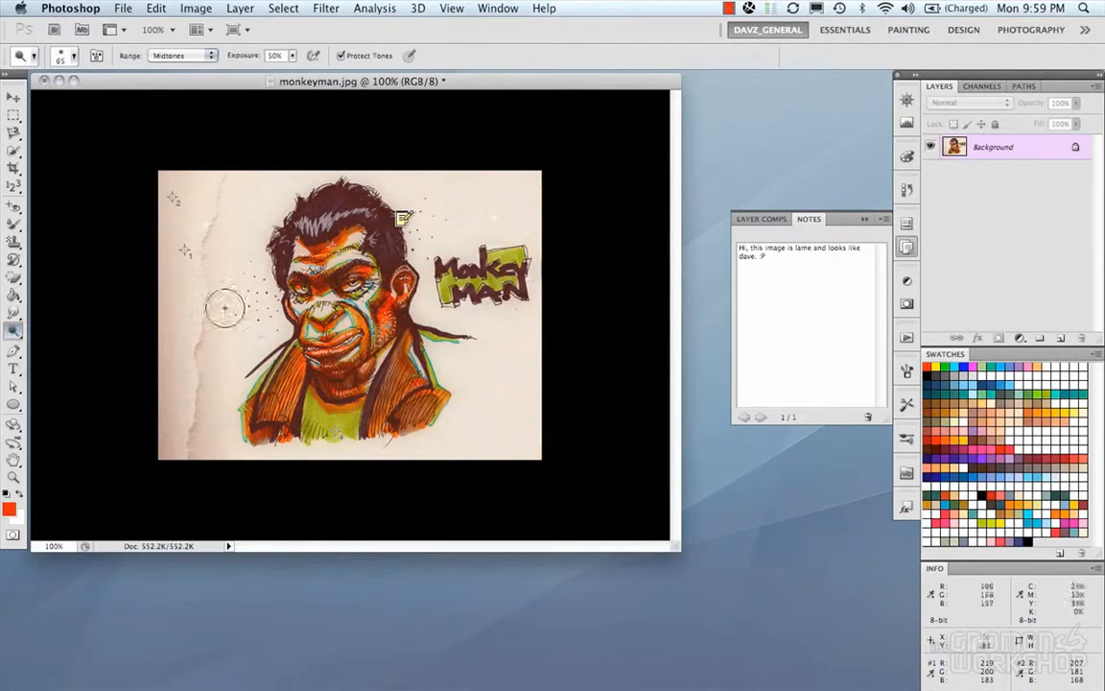
mouse_move(340, 261)
left_mouse_down()
mouse_move(356, 299)
mouse_move(333, 289)
mouse_move(352, 290)
left_mouse_up()
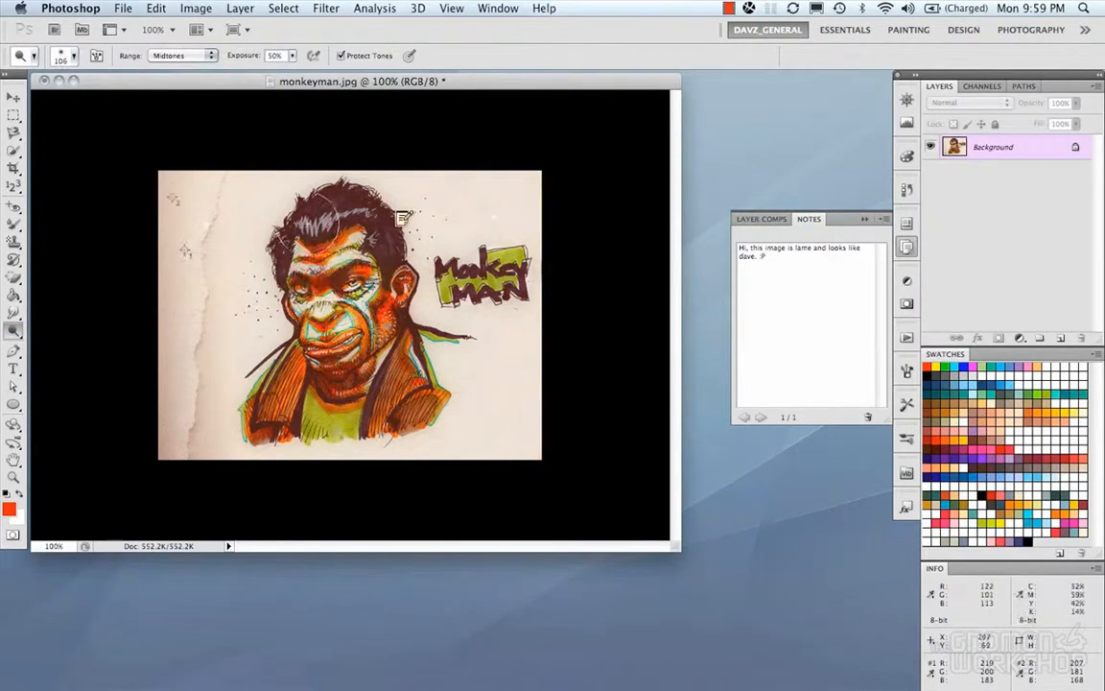
Step: Lighten the character's hair and jacket with the Dodge Tool, using the Midtones range and 50% exposure
mouse_move(309, 228)
left_mouse_down()
mouse_move(337, 219)
mouse_move(286, 230)
mouse_move(338, 216)
mouse_move(339, 201)
mouse_move(401, 283)
mouse_move(392, 388)
mouse_move(401, 376)
mouse_move(404, 403)
mouse_move(411, 383)
mouse_move(291, 263)
mouse_move(267, 217)
mouse_move(279, 205)
mouse_move(516, 241)
left_mouse_up()
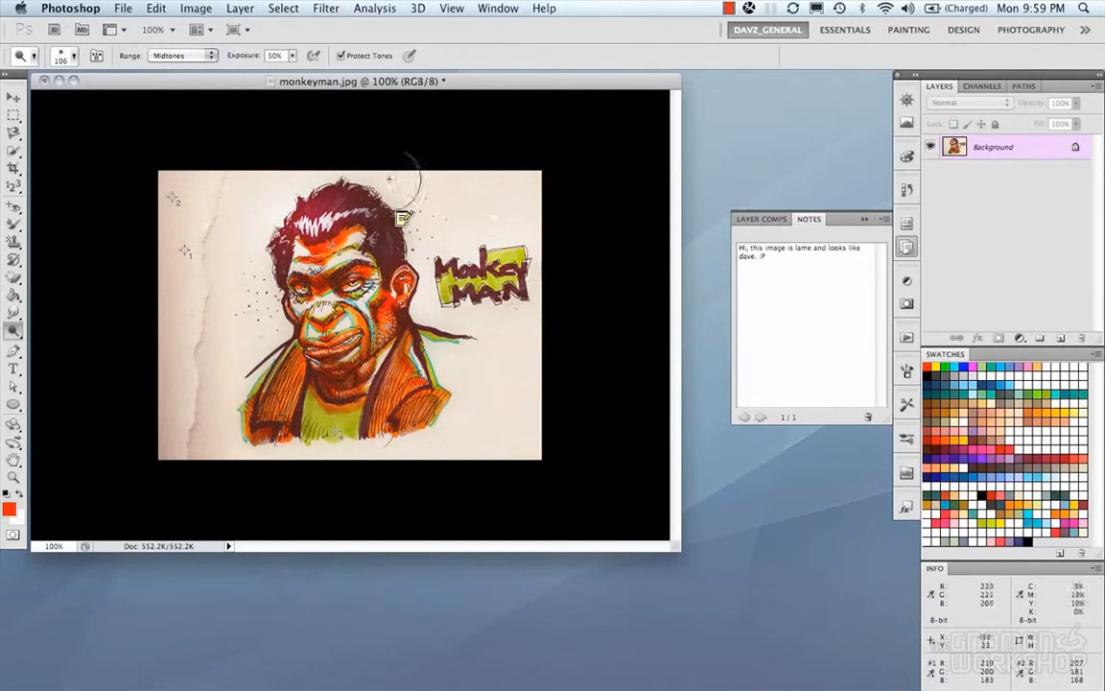
left_click(204, 58)
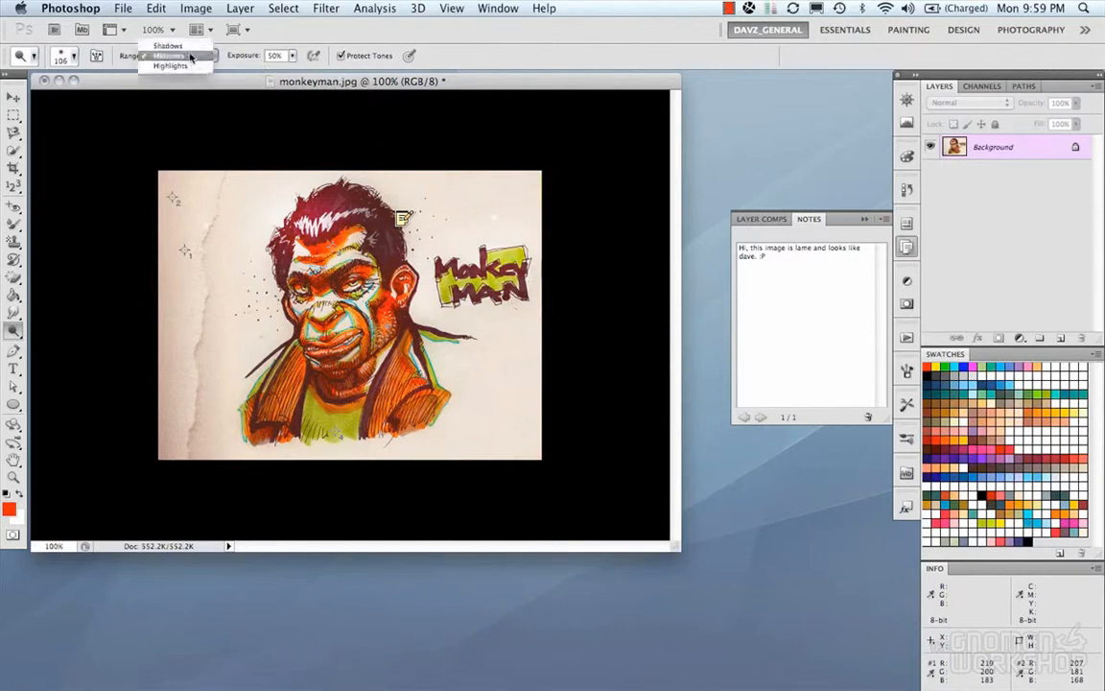
left_click(269, 31)
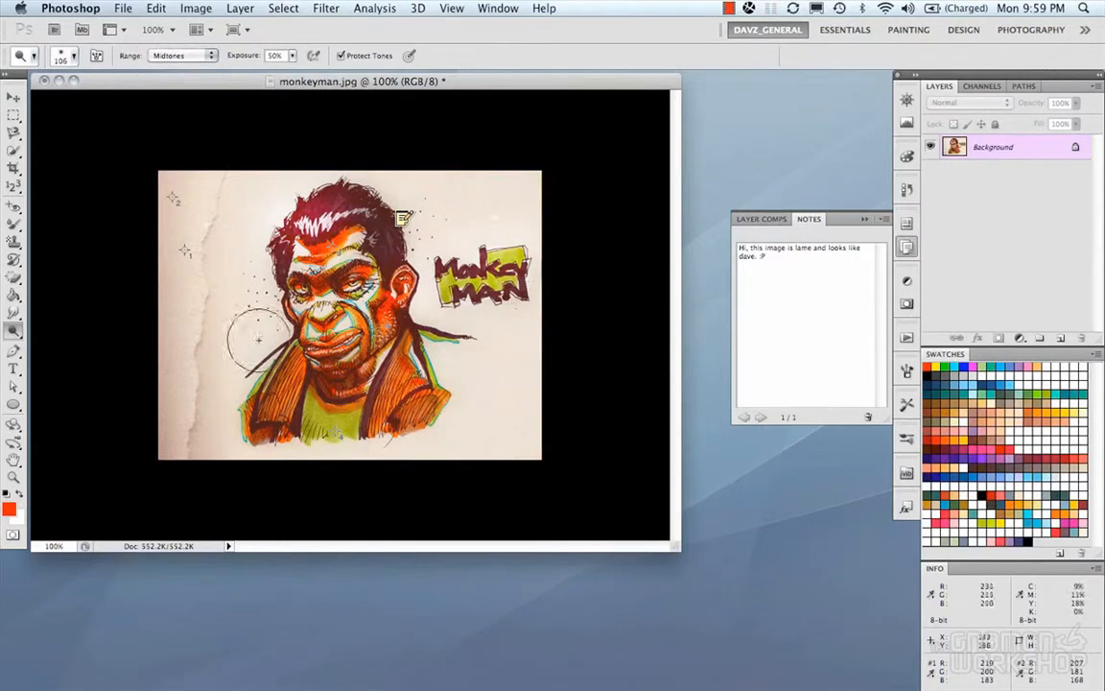
left_click_drag(268, 380, 272, 387)
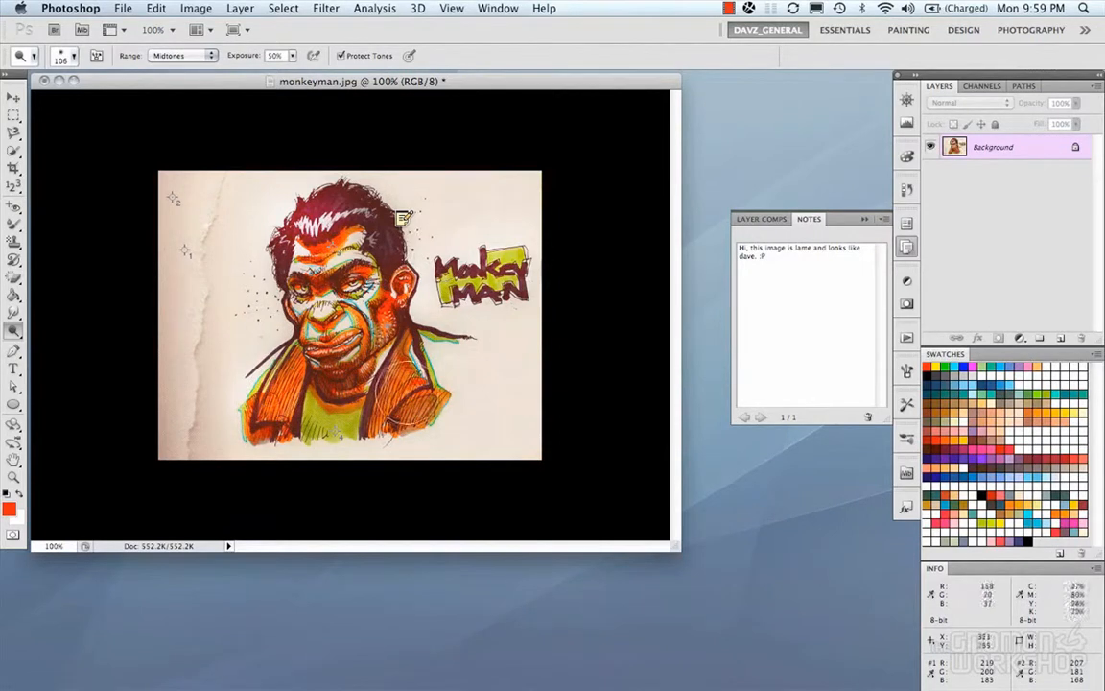
Step: Darken the character's forehead, cheek and chin with the Burn Tool, using the Midtones range and 50% exposure
left_click(13, 331)
left_click(42, 343)
mouse_move(399, 255)
left_mouse_down()
mouse_move(407, 301)
mouse_move(401, 290)
mouse_move(392, 307)
mouse_move(353, 273)
mouse_move(331, 322)
mouse_move(302, 345)
mouse_move(316, 345)
mouse_move(343, 305)
mouse_move(331, 218)
mouse_move(298, 220)
mouse_move(357, 231)
mouse_move(340, 216)
mouse_move(251, 376)
mouse_move(247, 364)
mouse_move(257, 369)
left_mouse_up()
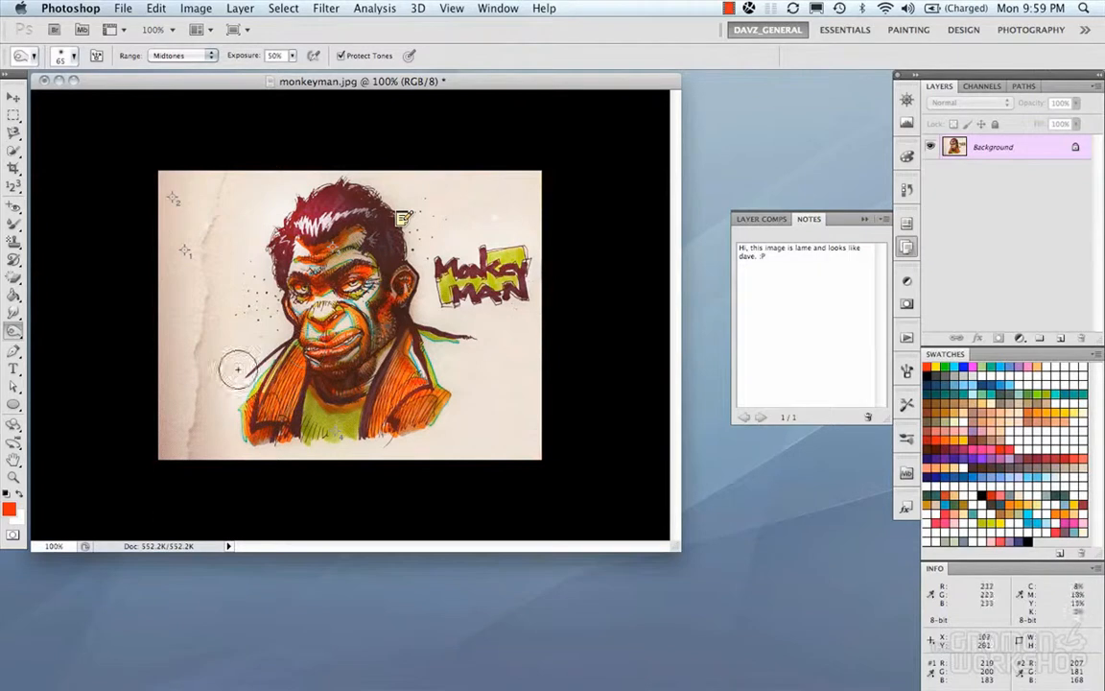
left_click(213, 57)
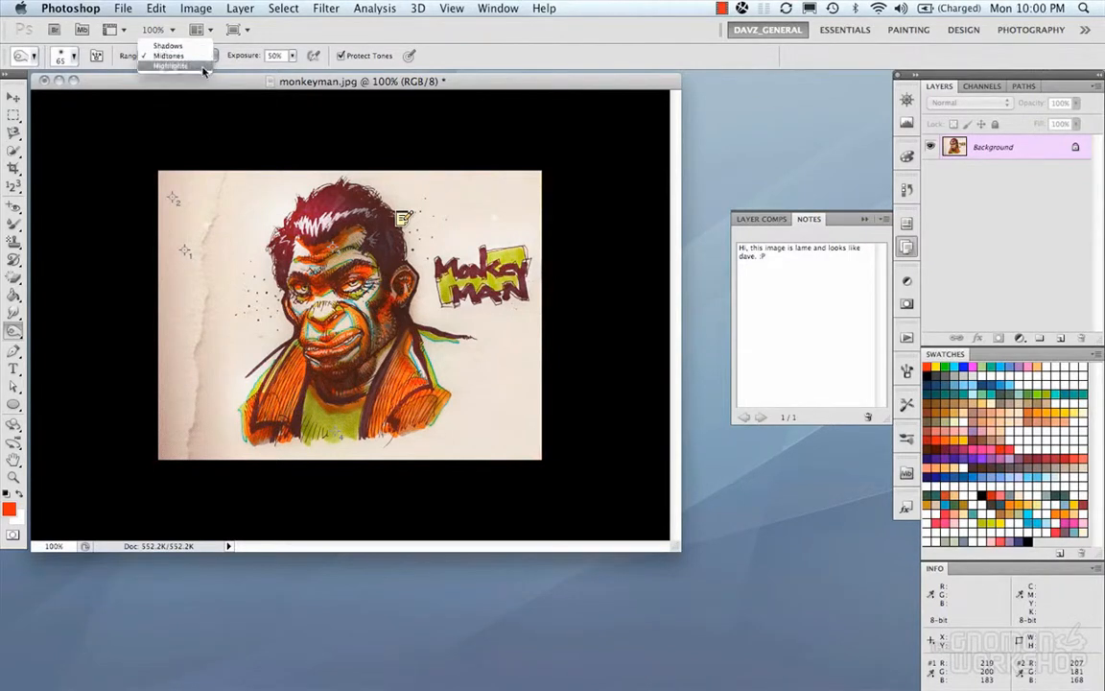
left_click(233, 55)
left_click(206, 55)
left_click(183, 57)
Step: Desaturate the character's muzzle at 50% flow and the green shirt at 100% flow with the Sponge Tool
left_click_drag(13, 330, 44, 358)
left_click_drag(327, 317, 348, 317)
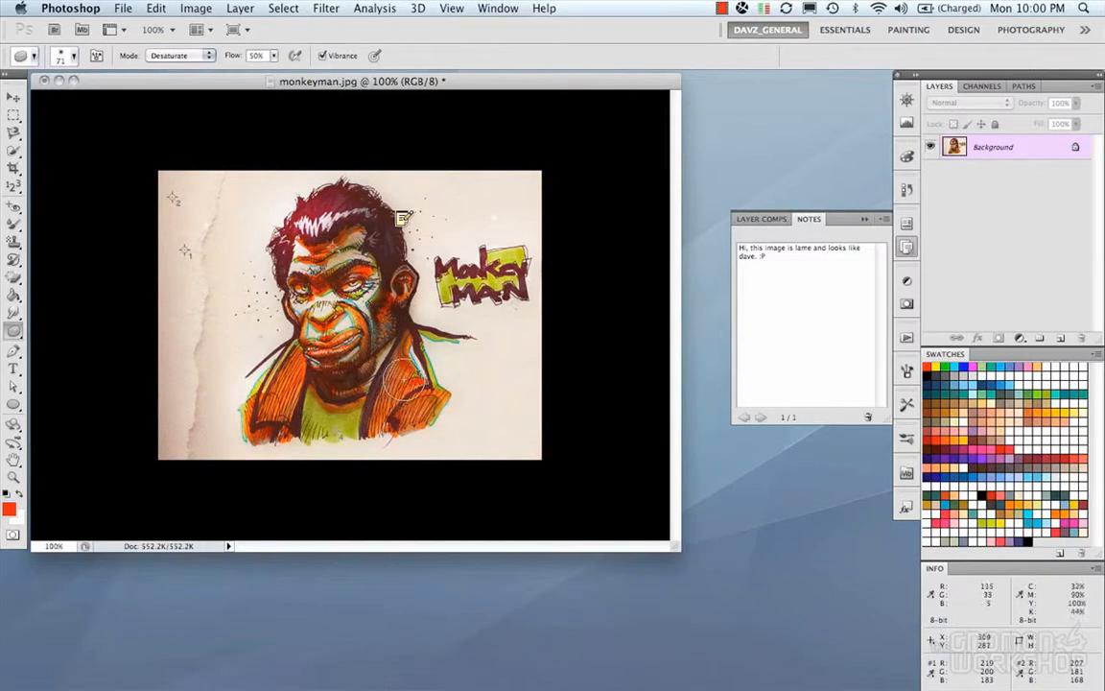
left_click(273, 56)
left_click_drag(278, 75, 319, 76)
mouse_move(303, 407)
left_mouse_down()
mouse_move(312, 419)
mouse_move(335, 410)
mouse_move(324, 427)
mouse_move(341, 428)
mouse_move(309, 403)
mouse_move(347, 417)
mouse_move(305, 394)
mouse_move(347, 403)
left_mouse_up()
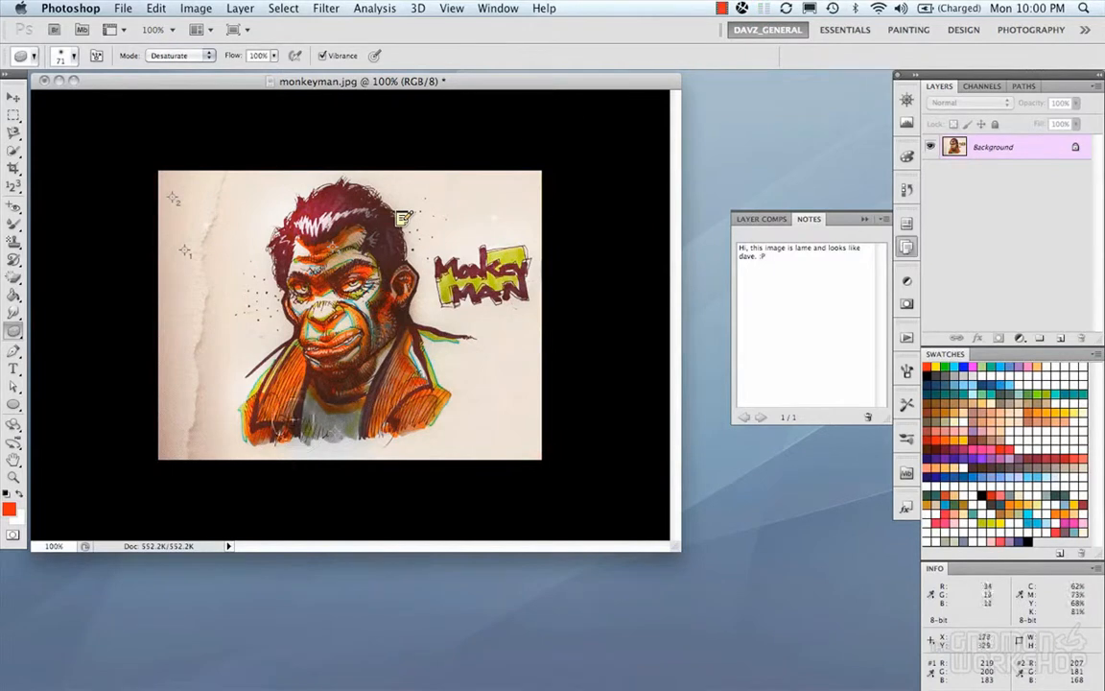
Step: Draw a curved path around the ink dots beside the face with the Pen Tool and adjust its lower curve
left_click(17, 351)
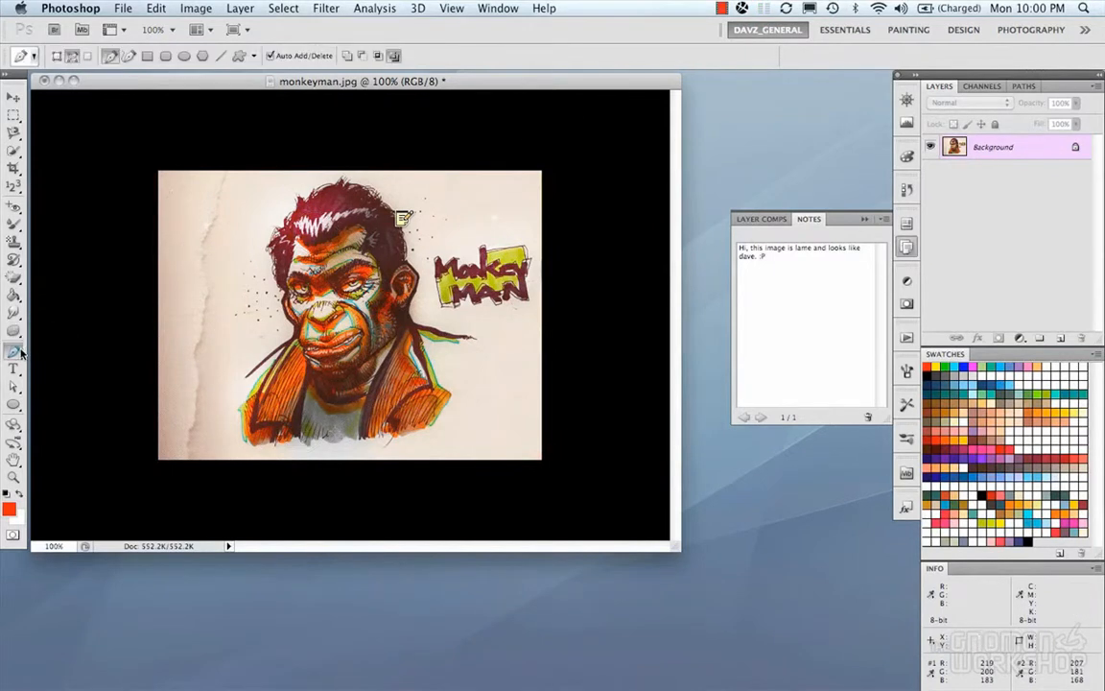
left_click(16, 355)
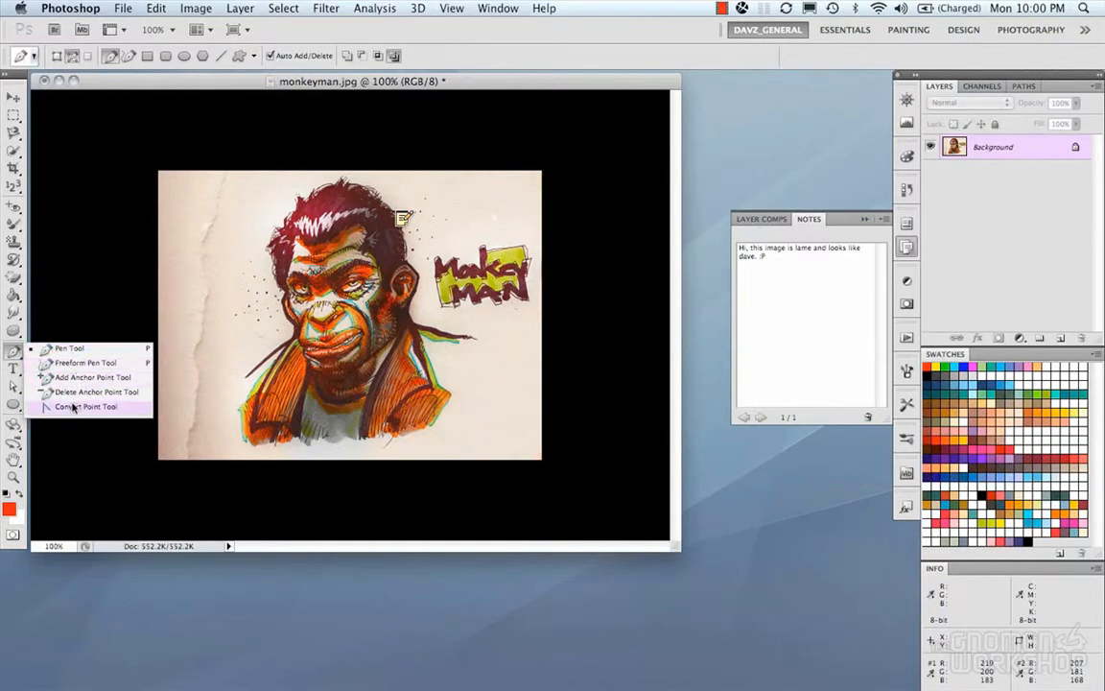
left_click(69, 348)
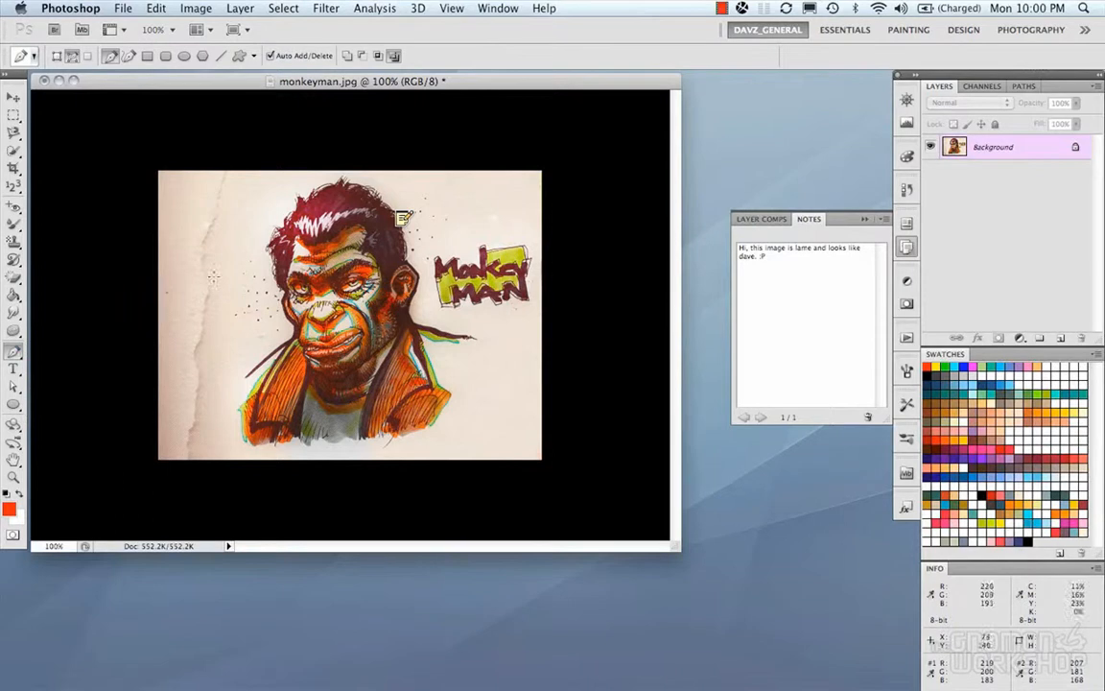
left_click_drag(249, 355, 280, 365)
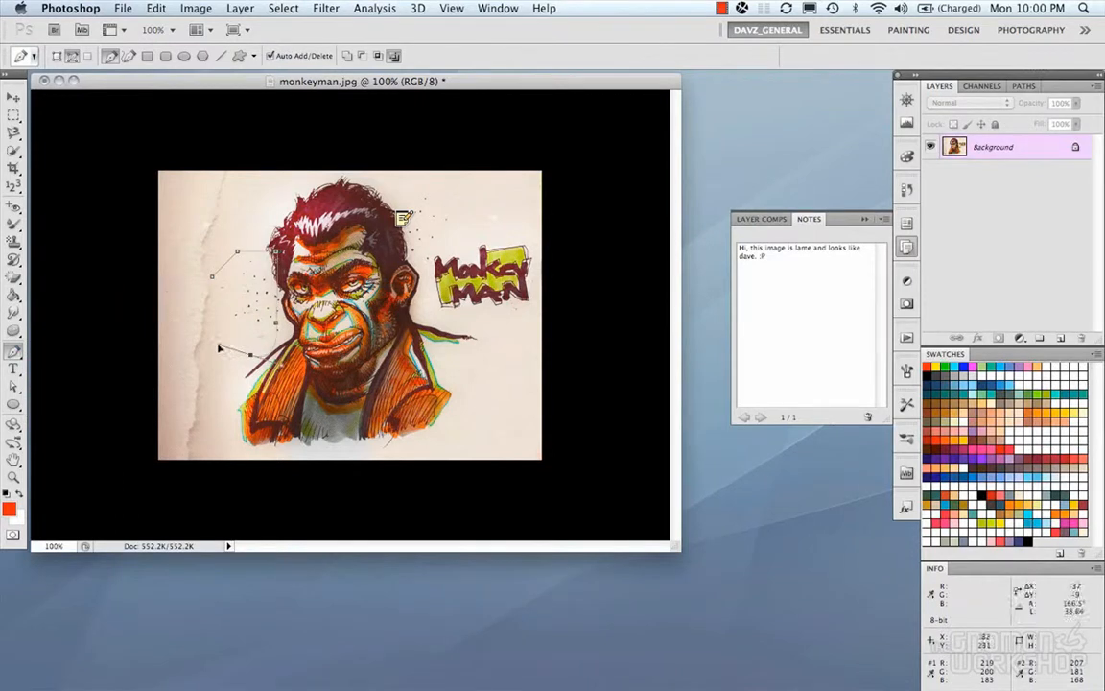
left_click(214, 280)
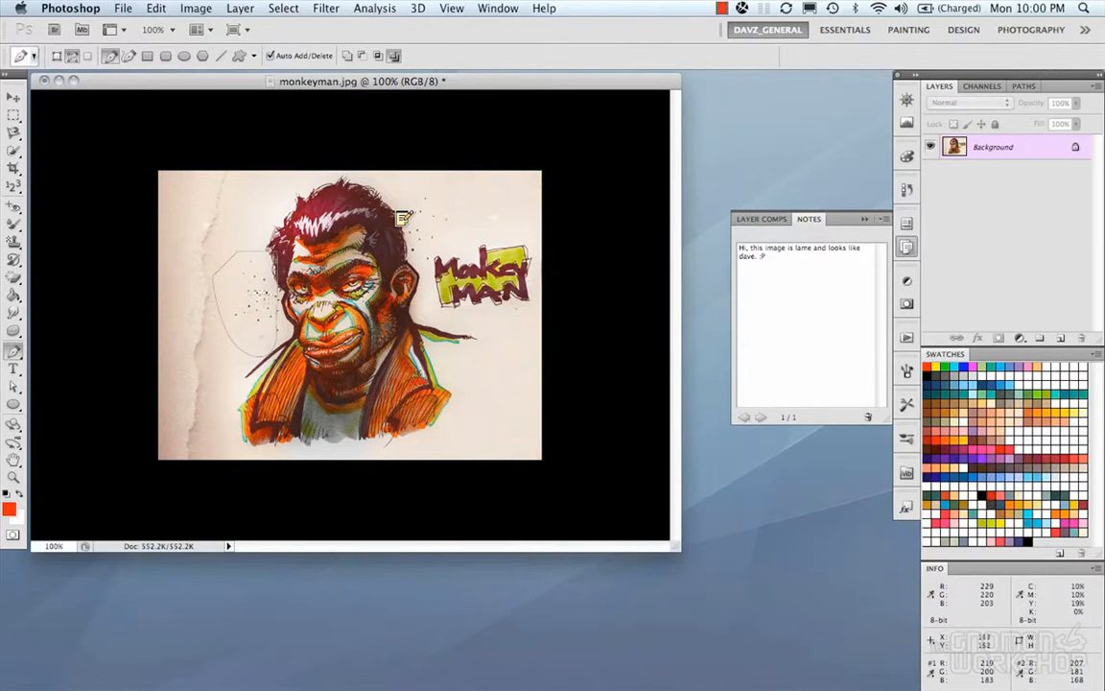
key("super+z")
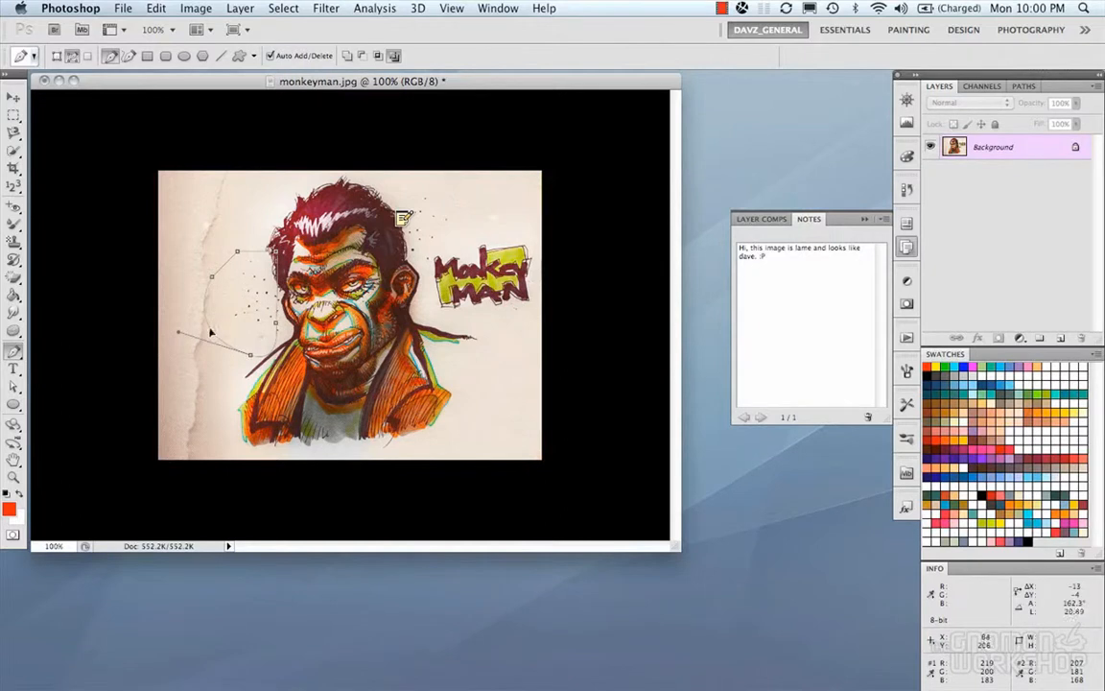
left_click(16, 355)
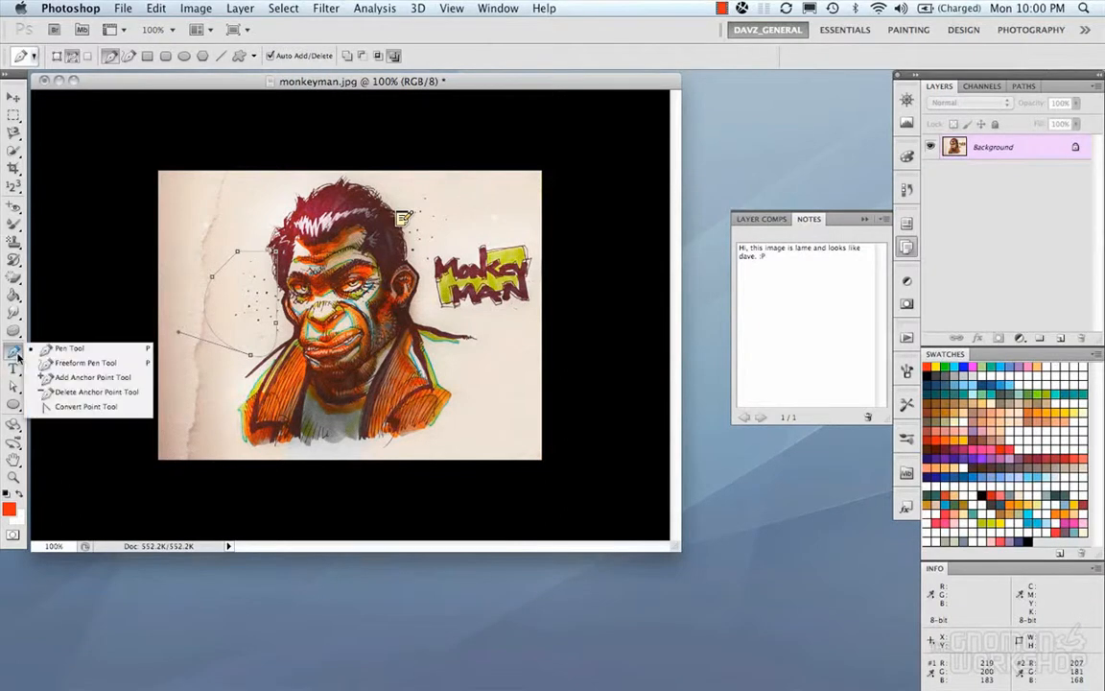
Step: Add the text "HI!" in black 19.01 pt Marlboro near the illustration's upper-left corner, and shift it slightly down and right
left_click(14, 368)
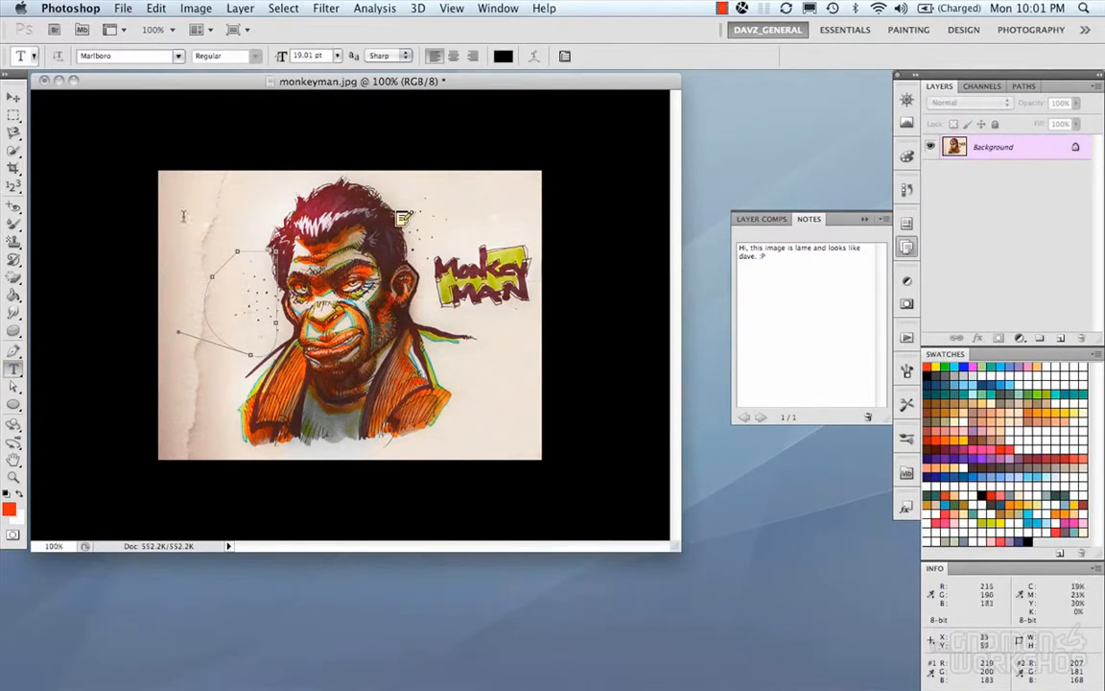
left_click(183, 209)
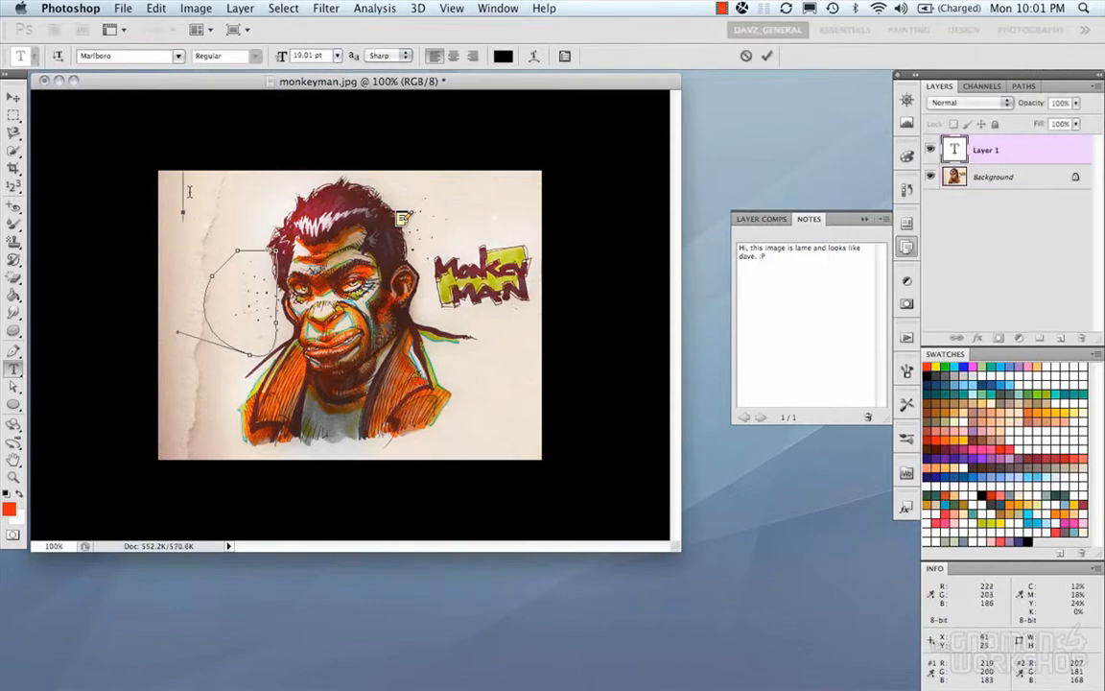
type("HT")
key("BackSpace")
type("I!")
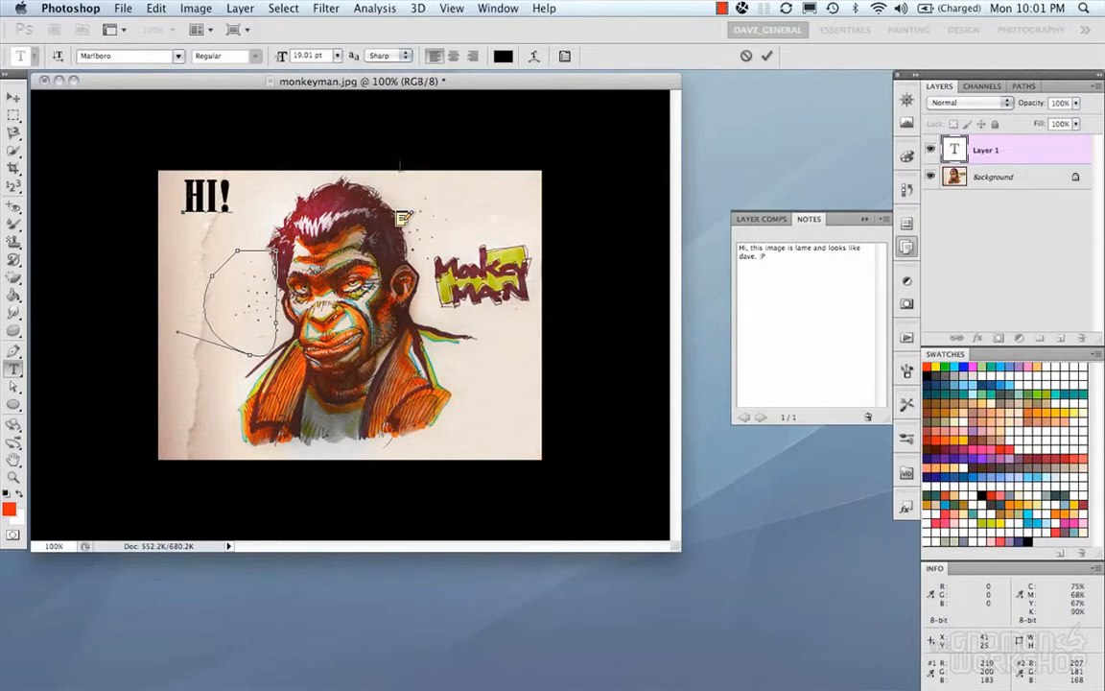
left_click(13, 113)
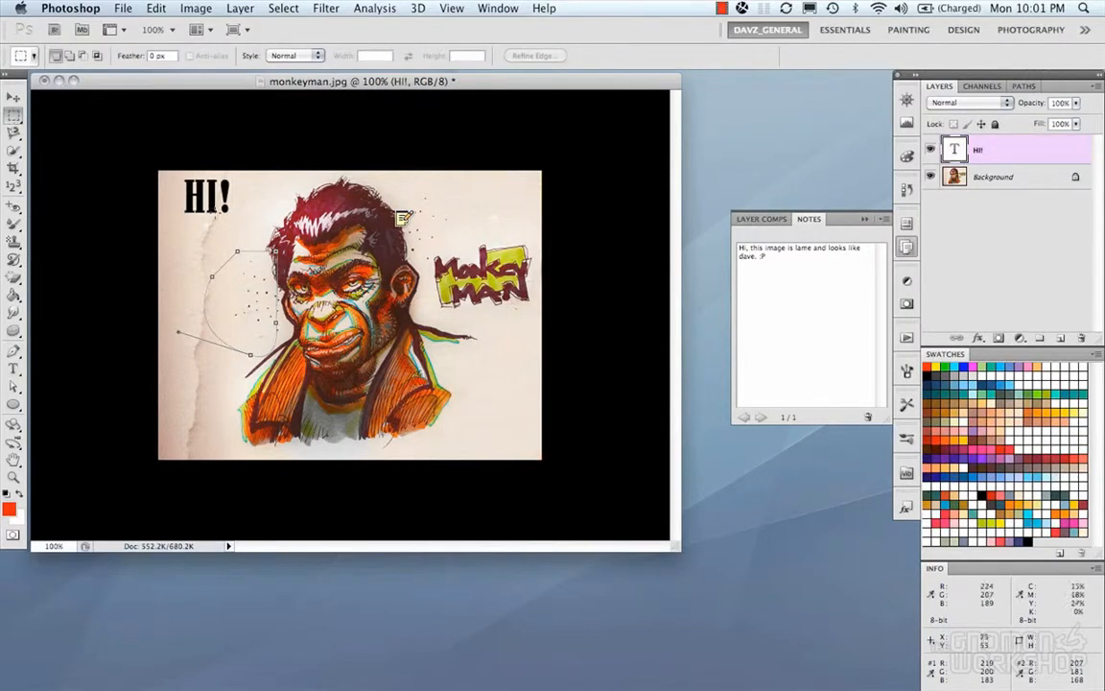
left_click_drag(208, 204, 221, 224)
key("a")
left_click(16, 388)
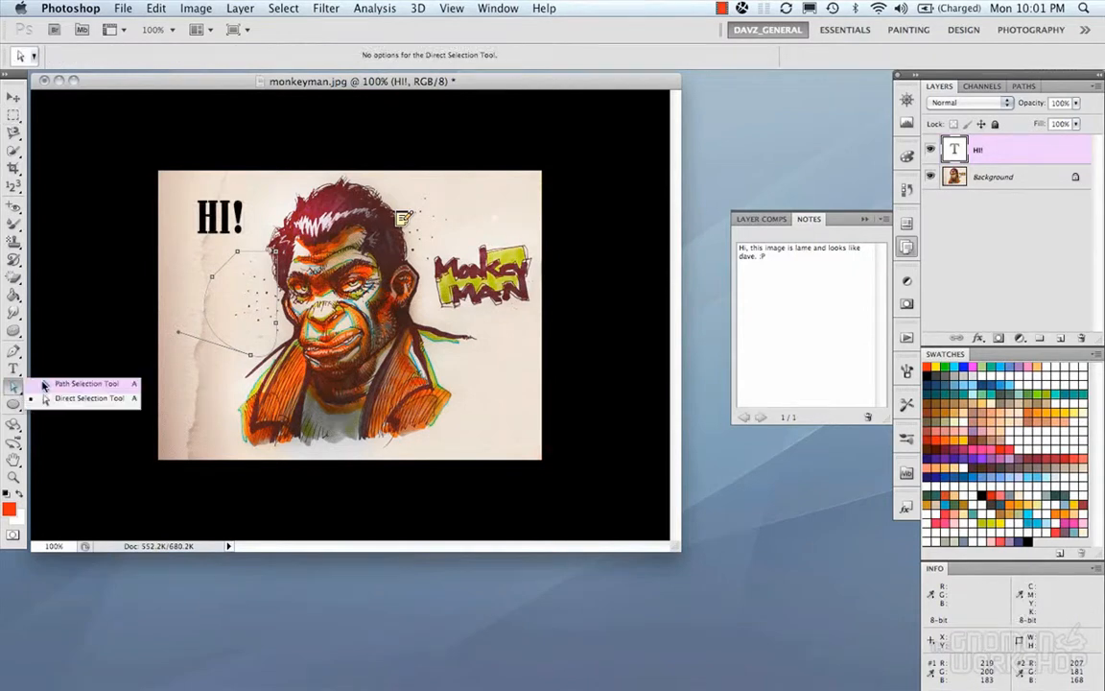
left_click(21, 386)
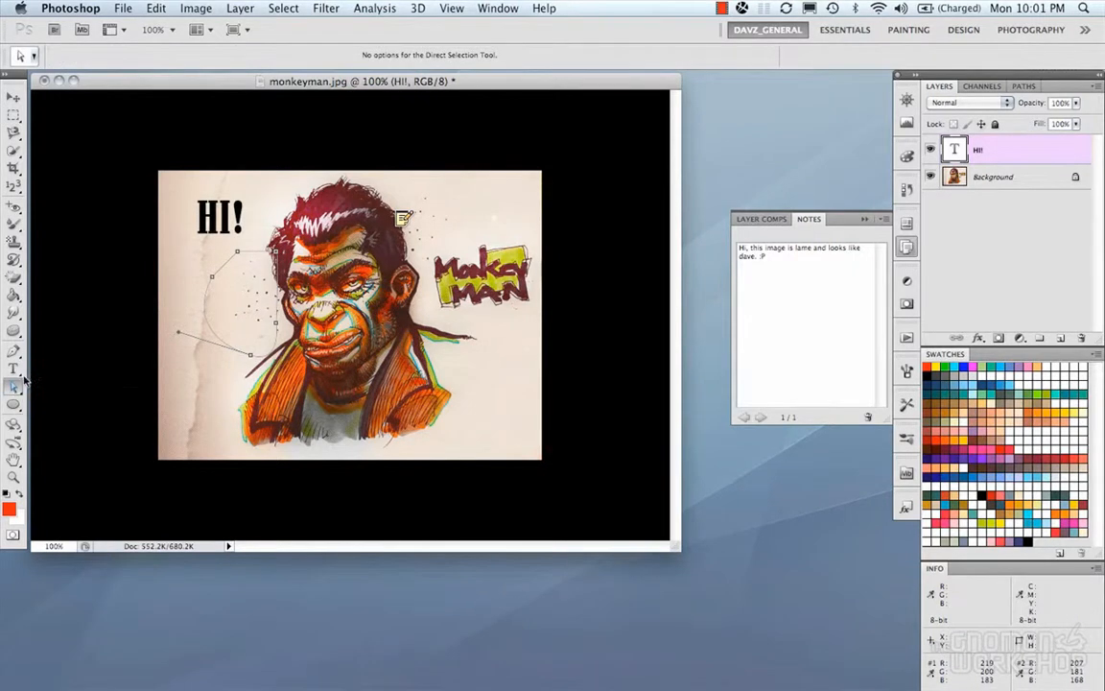
left_click(13, 350)
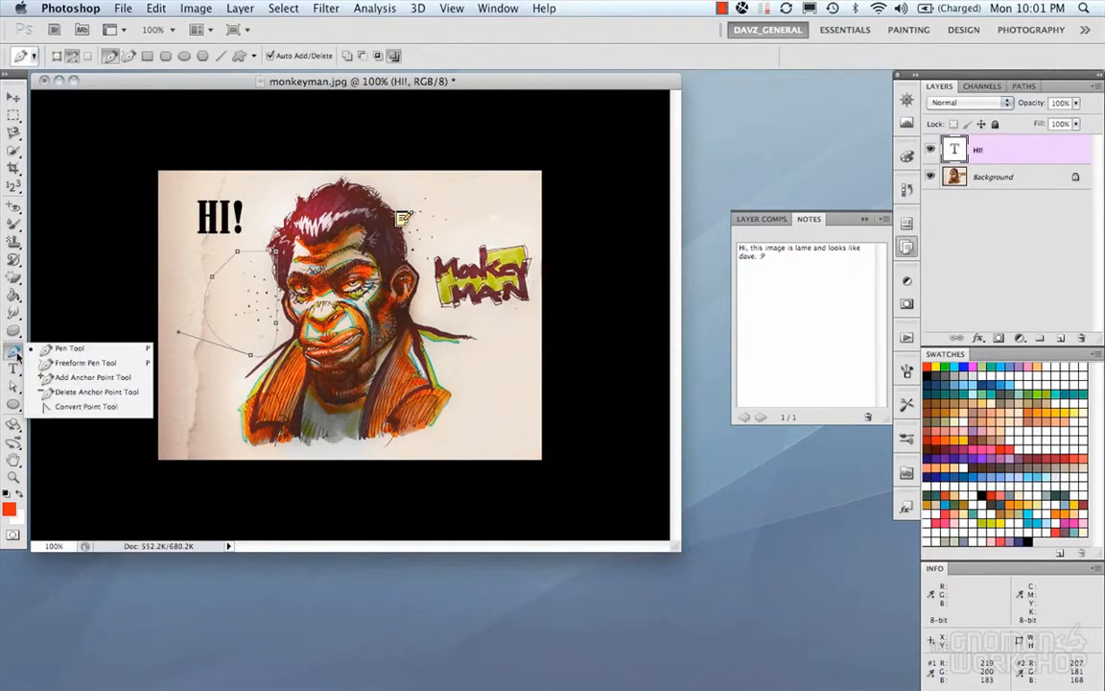
left_click(39, 358)
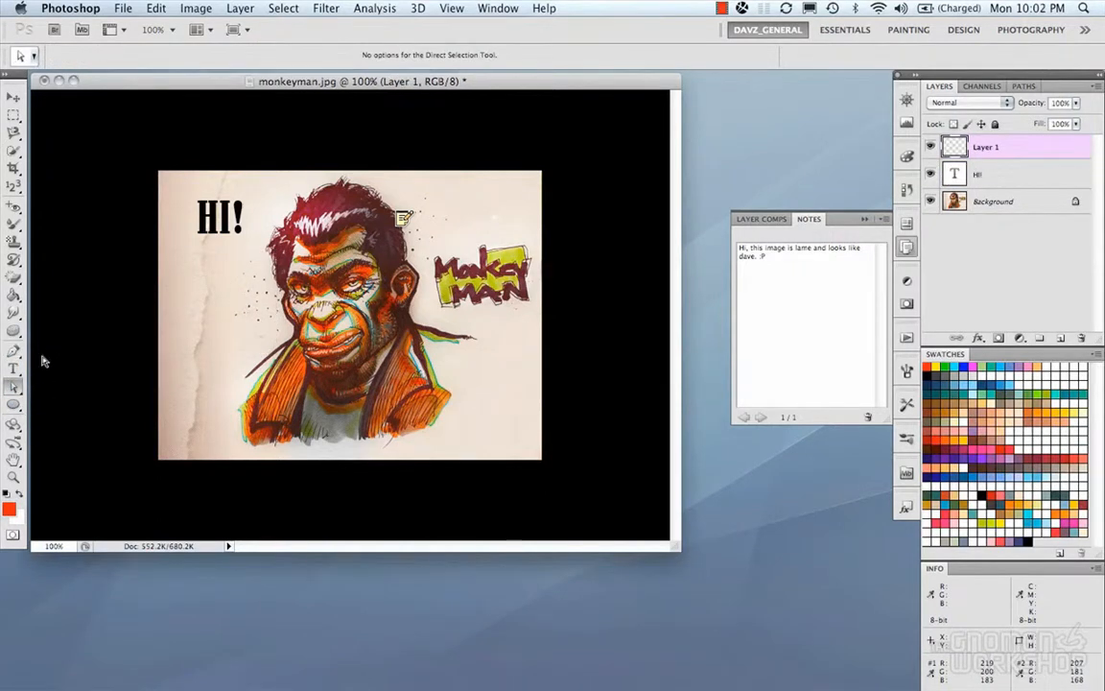
Step: Draw a red circle over the mouth and another over the lettering with the Ellipse Tool, undoing each one
left_click(15, 405)
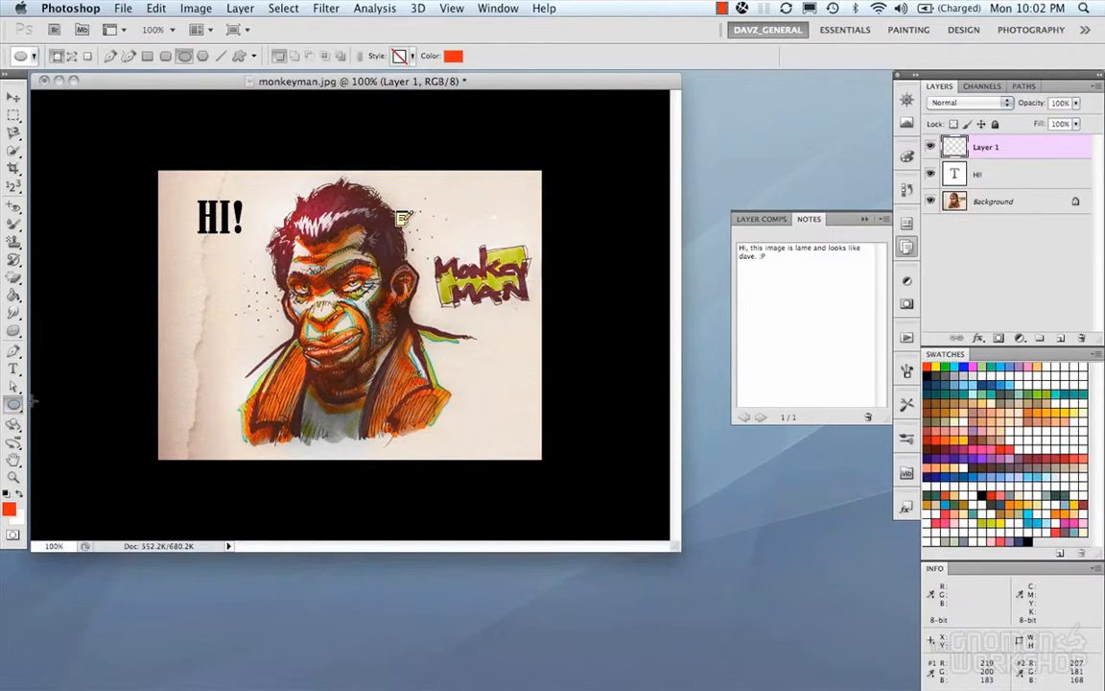
left_click_drag(246, 297, 360, 409)
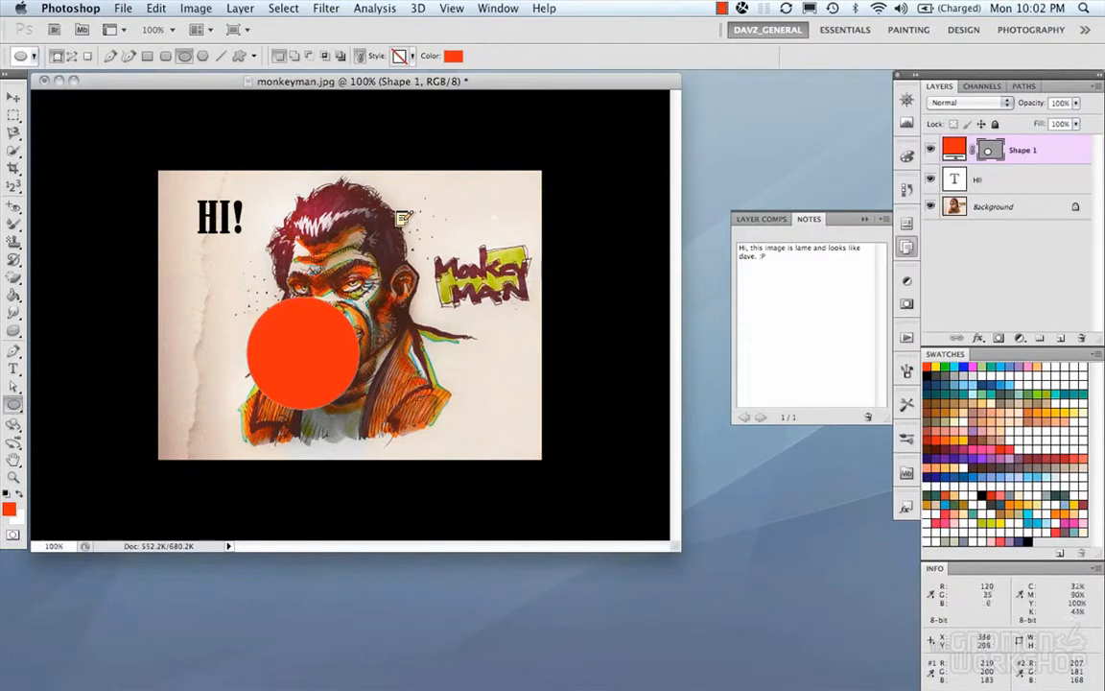
key("super+z")
left_click_drag(435, 233, 527, 313)
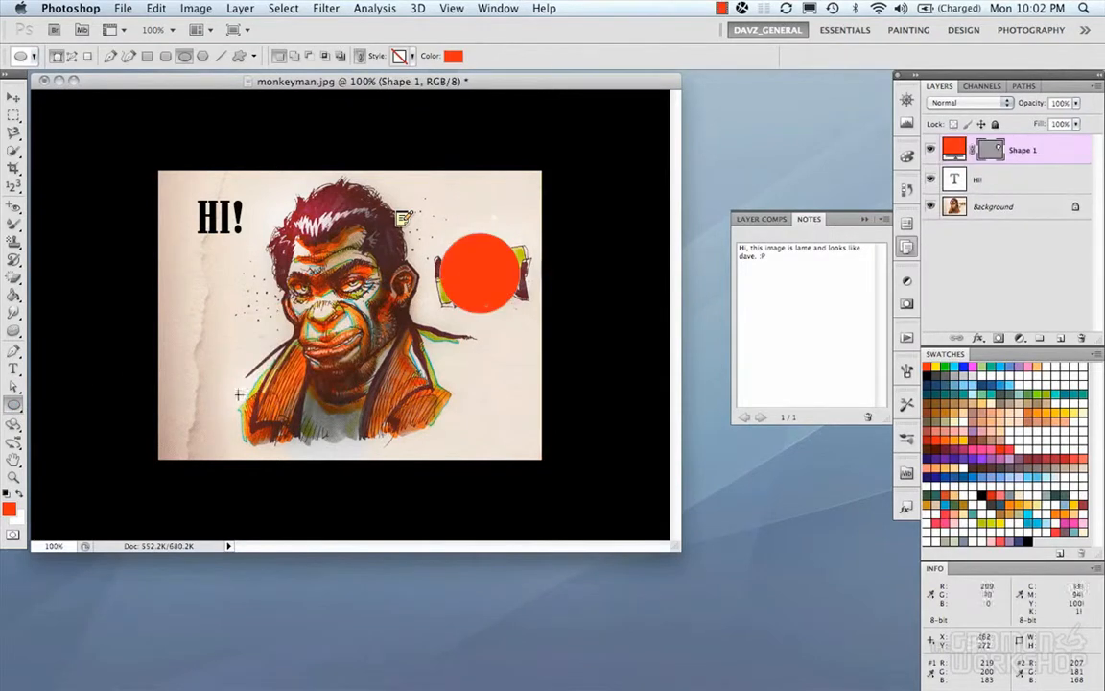
key("super+z")
left_click(13, 405)
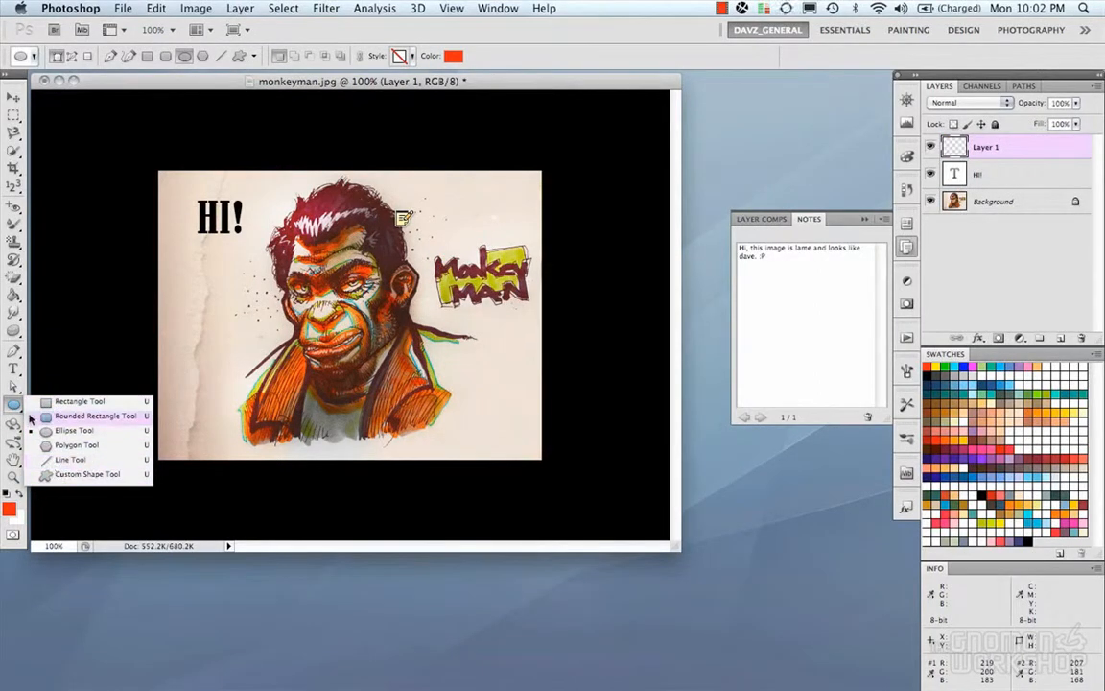
left_click(12, 405)
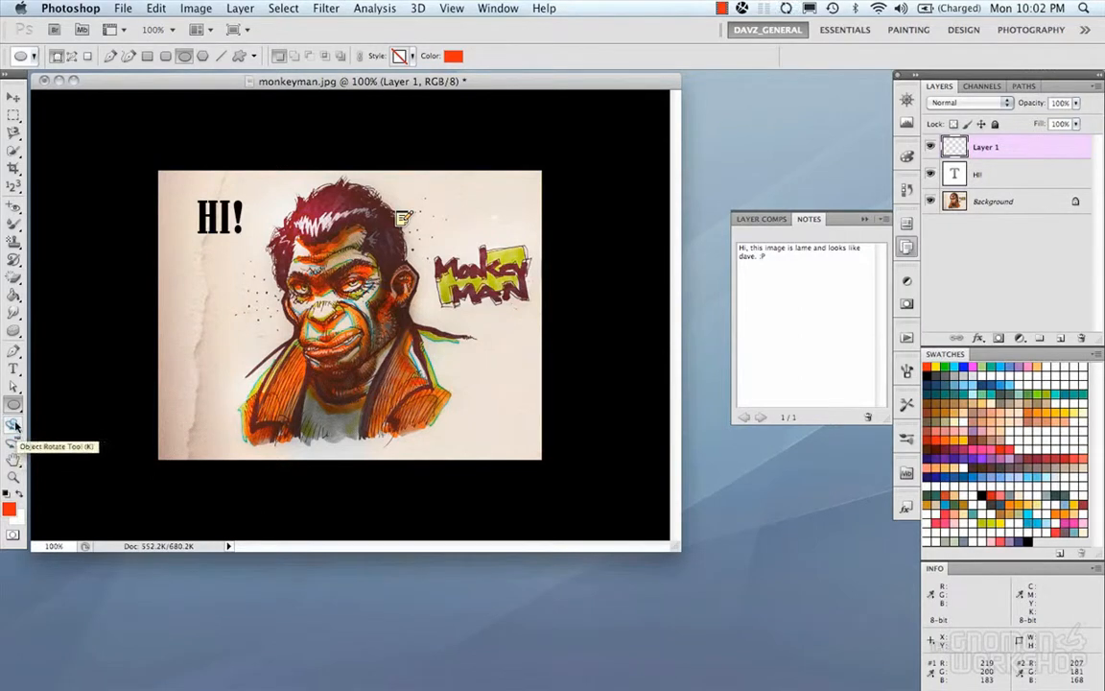
Step: Magnify the illustration to 300% and pan across the character's face with the Hand Tool
left_click(14, 459)
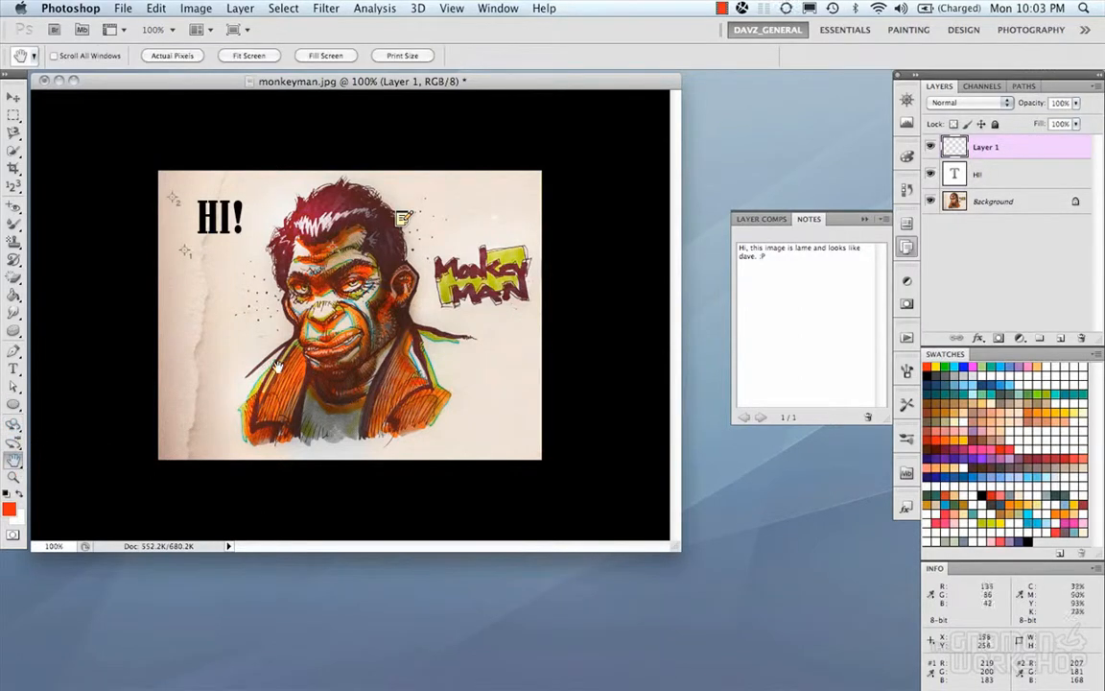
key("super+equal")
key("super+equal")
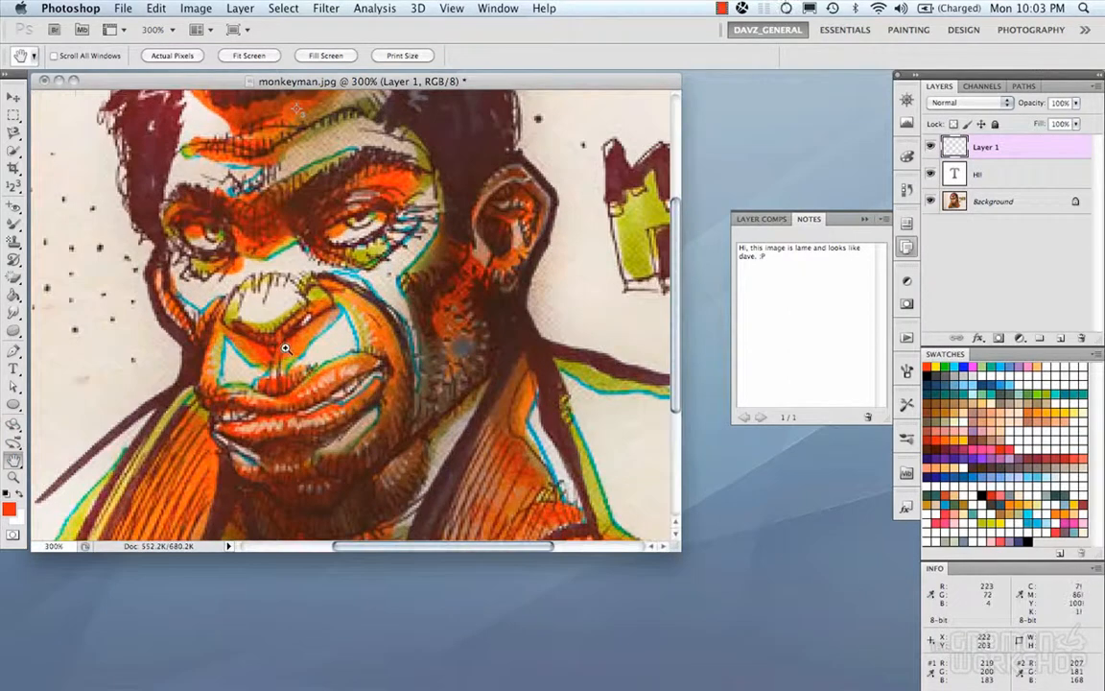
left_click_drag(283, 349, 454, 338)
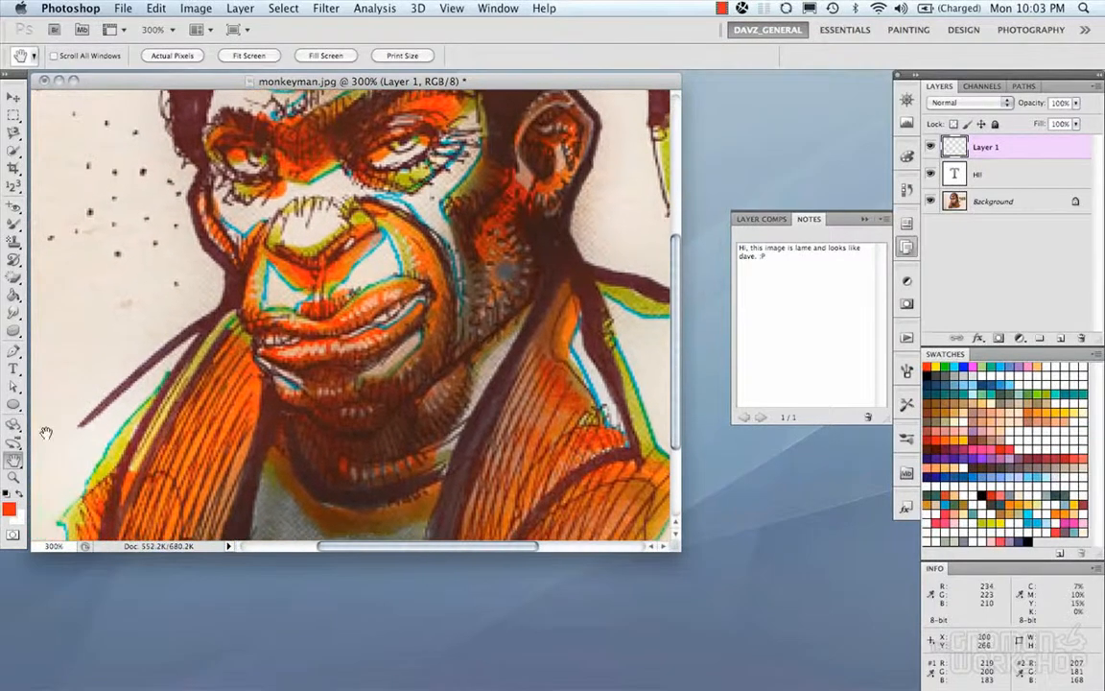
Step: Rotate the canvas with the Rotate View Tool and reset the view to 0°
left_click(13, 463)
left_click(83, 471)
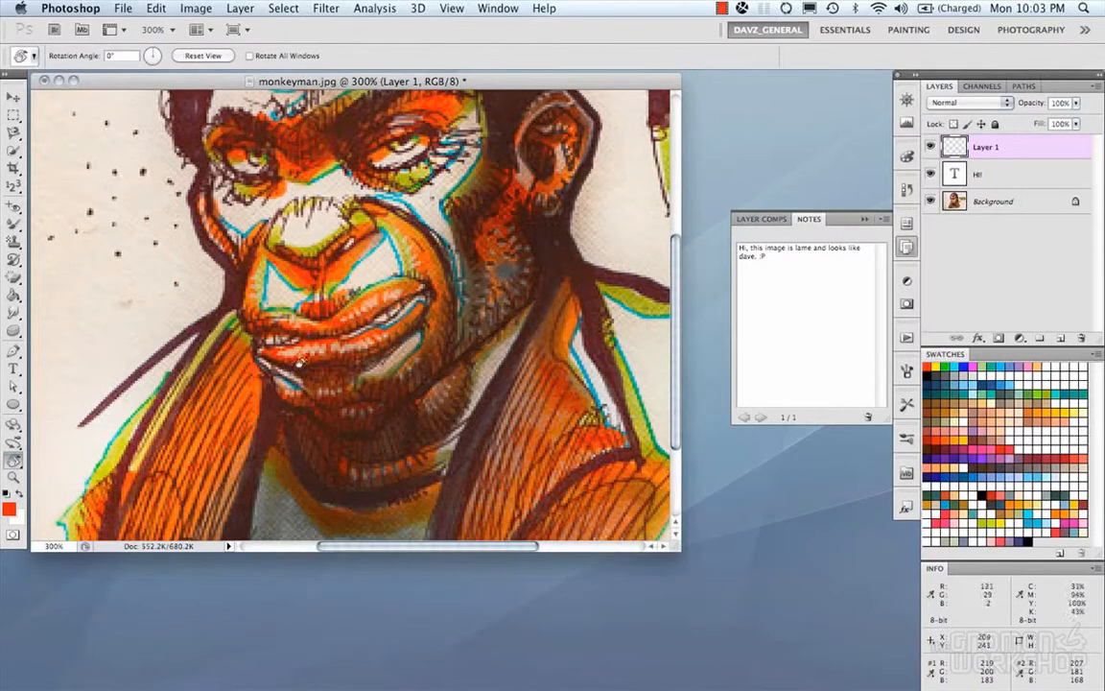
left_click_drag(261, 333, 369, 389)
left_click_drag(347, 341, 288, 326)
left_click(202, 54)
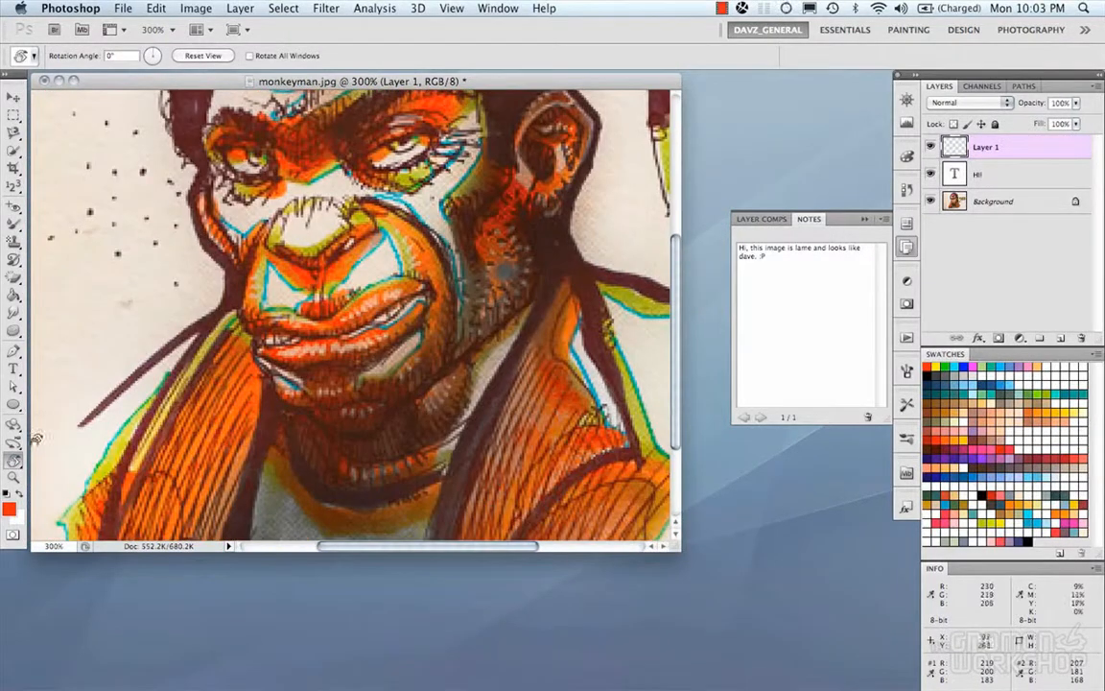
Step: Zoom out to about 158% with the Zoom Tool's scrubby zoom so most of the illustration fits
left_click(15, 478)
left_click_drag(395, 370, 243, 268)
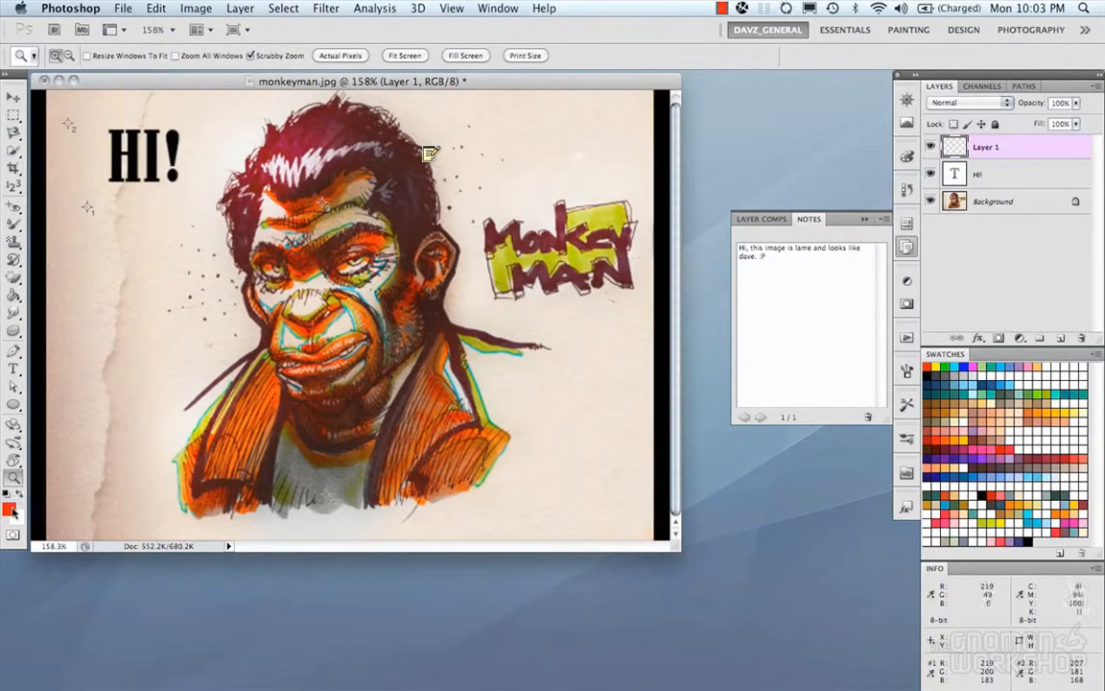
Step: Open the foreground and background color pickers in turn, and reset the colors to the default black and white
left_click(9, 507)
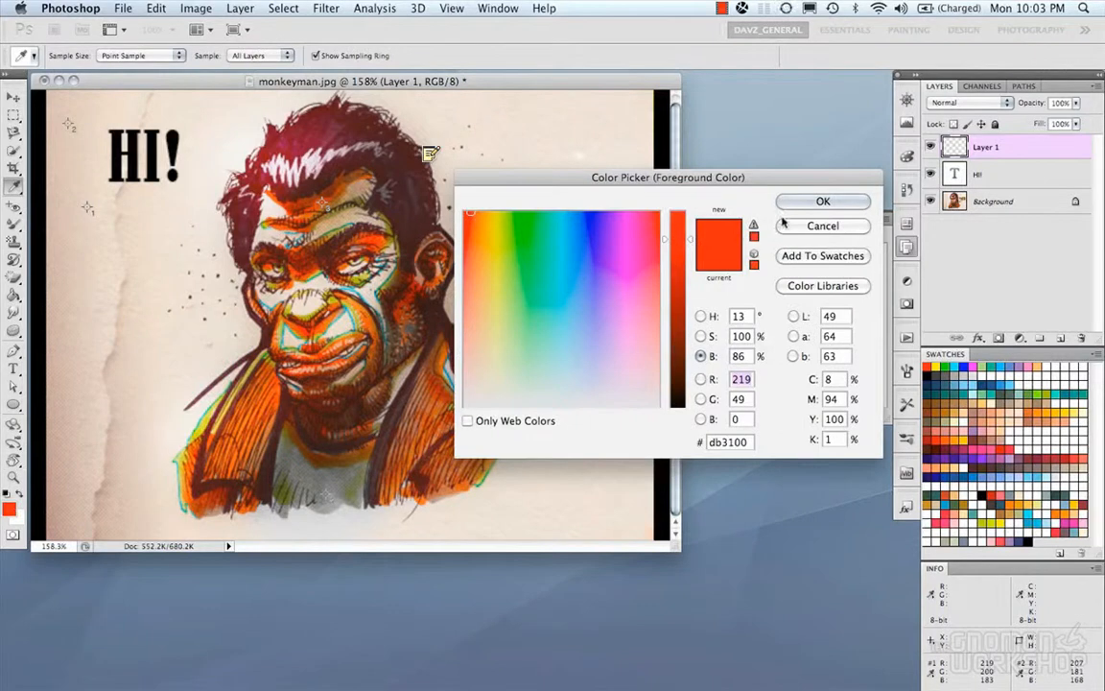
left_click(822, 200)
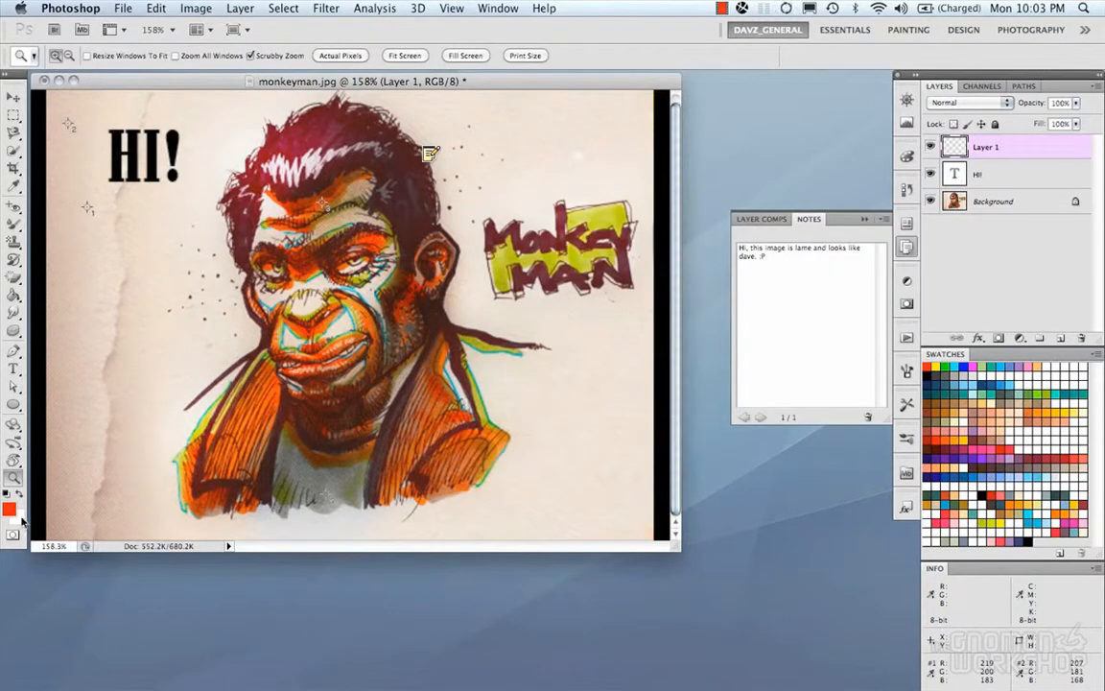
left_click(18, 515)
key("Escape")
left_click(6, 492)
Step: Paint a Quick Mask stroke over the HI! lettering and the hair with the brush, and convert it to a selection
left_click(14, 537)
key("b")
mouse_move(105, 168)
left_mouse_down()
mouse_move(331, 130)
mouse_move(391, 196)
mouse_move(427, 211)
left_mouse_up()
left_click(14, 534)
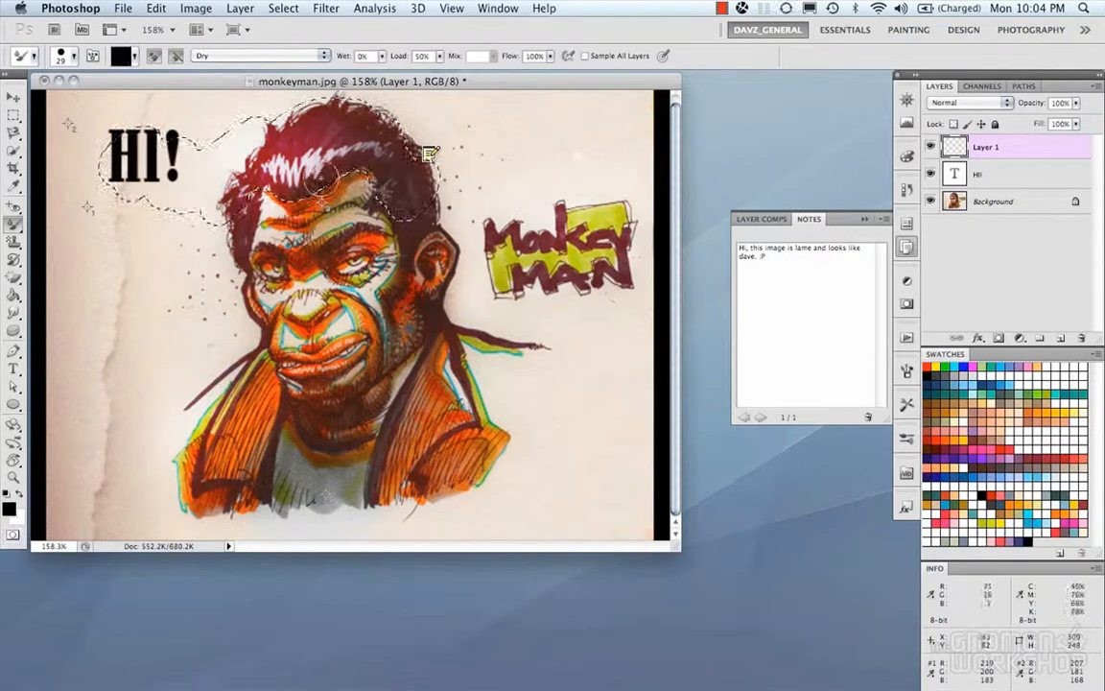
Step: Clear the selection and paint a Quick Mask over the side of the face with a soft 100 px brush, converting it to a selection
right_click(294, 190)
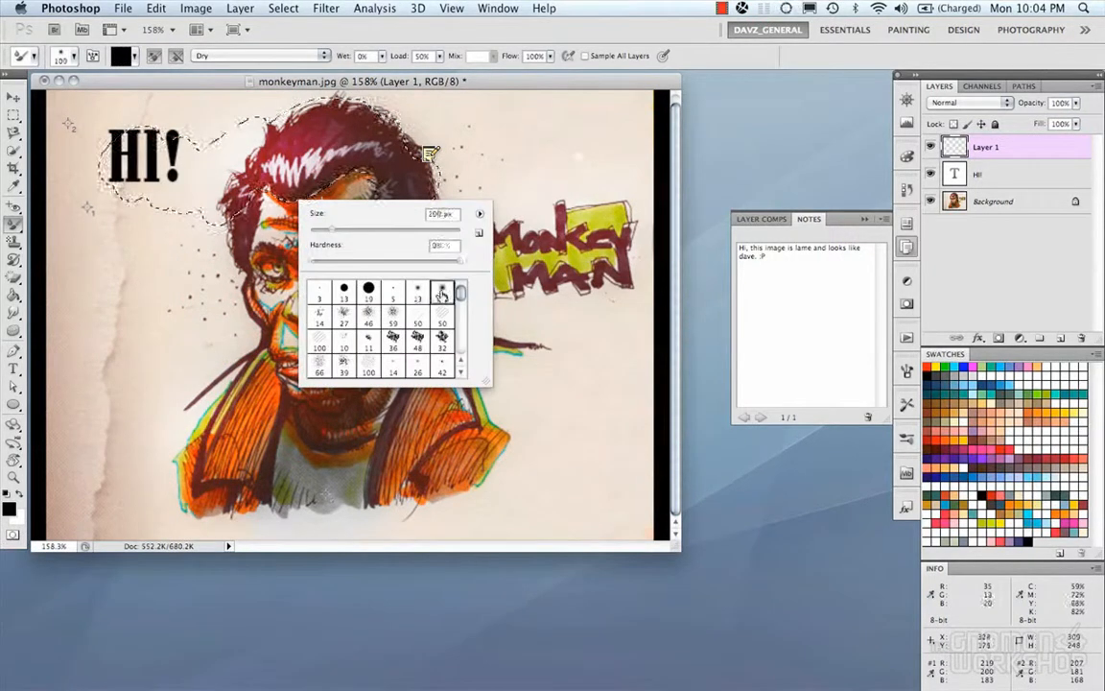
double_click(441, 291)
left_click_drag(274, 299, 220, 264)
key("super+d")
left_click(14, 534)
mouse_move(280, 258)
left_mouse_down()
mouse_move(259, 312)
mouse_move(246, 294)
left_mouse_up()
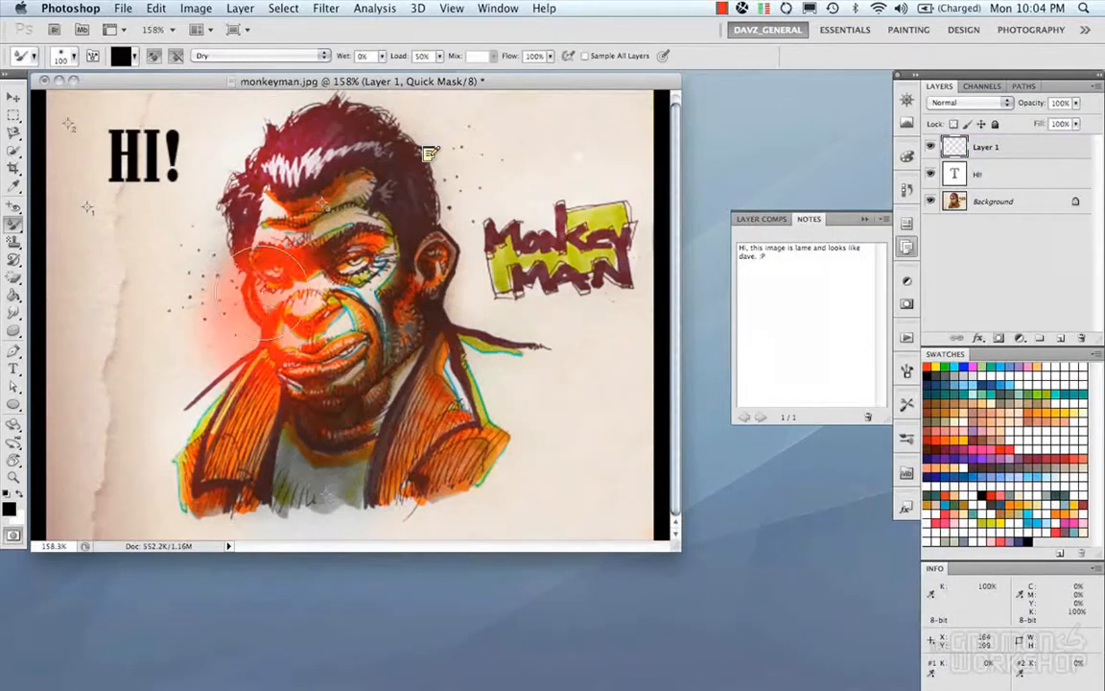
left_click(13, 534)
Step: Try Levels within the selection on Layer 1 and on the Background with midtones at 0.95, and cancel the adjustment
key("super+l")
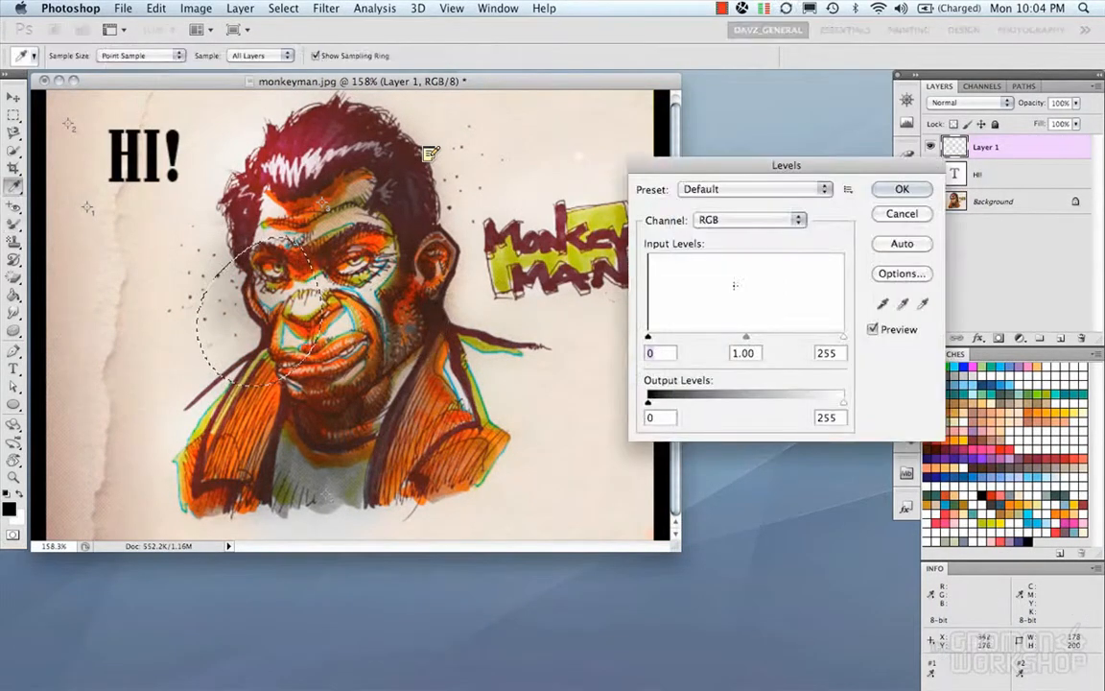
mouse_move(650, 336)
left_mouse_down()
mouse_move(712, 337)
mouse_move(659, 336)
left_mouse_up()
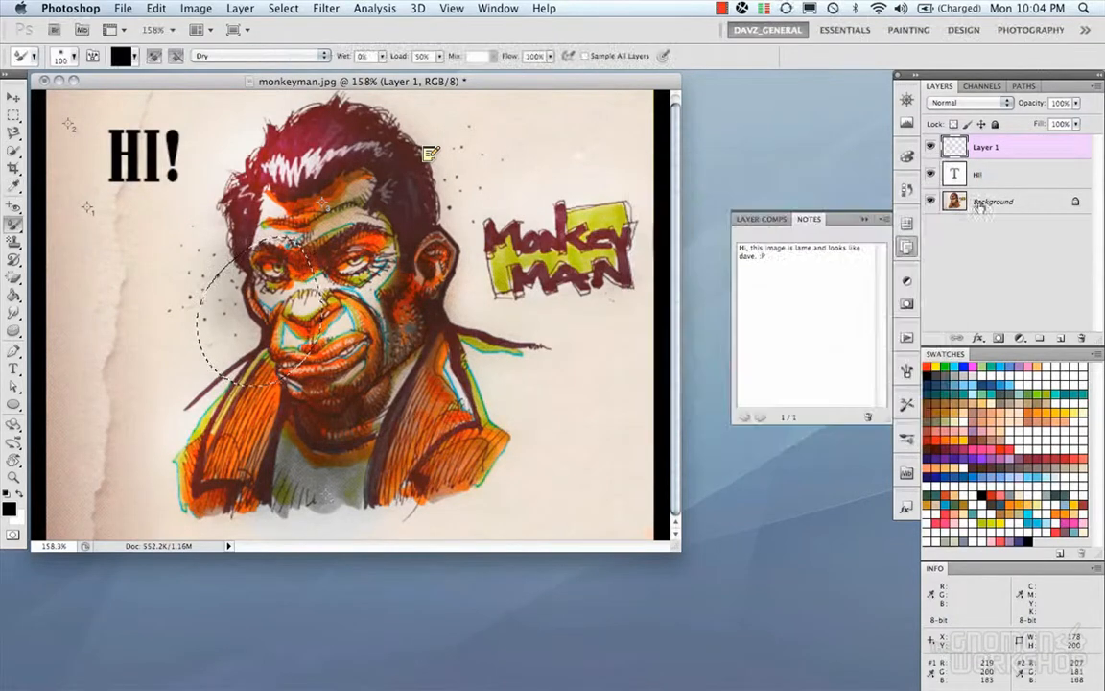
left_click(993, 202)
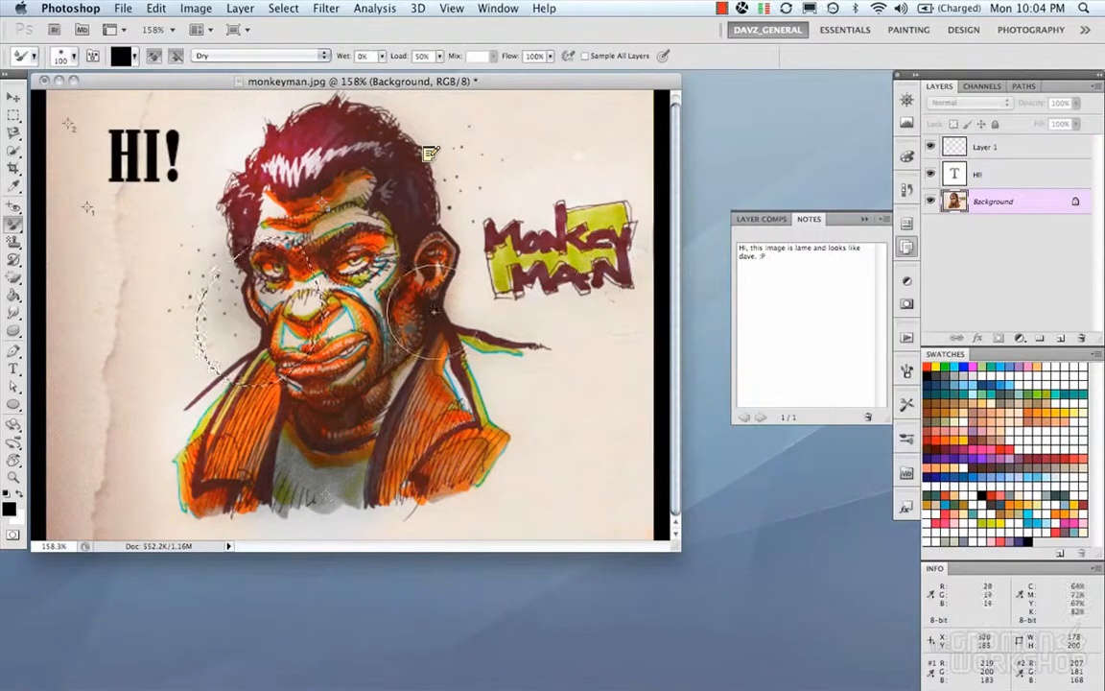
key("super+l")
mouse_move(745, 337)
left_mouse_down()
mouse_move(787, 338)
mouse_move(724, 338)
mouse_move(749, 338)
left_mouse_up()
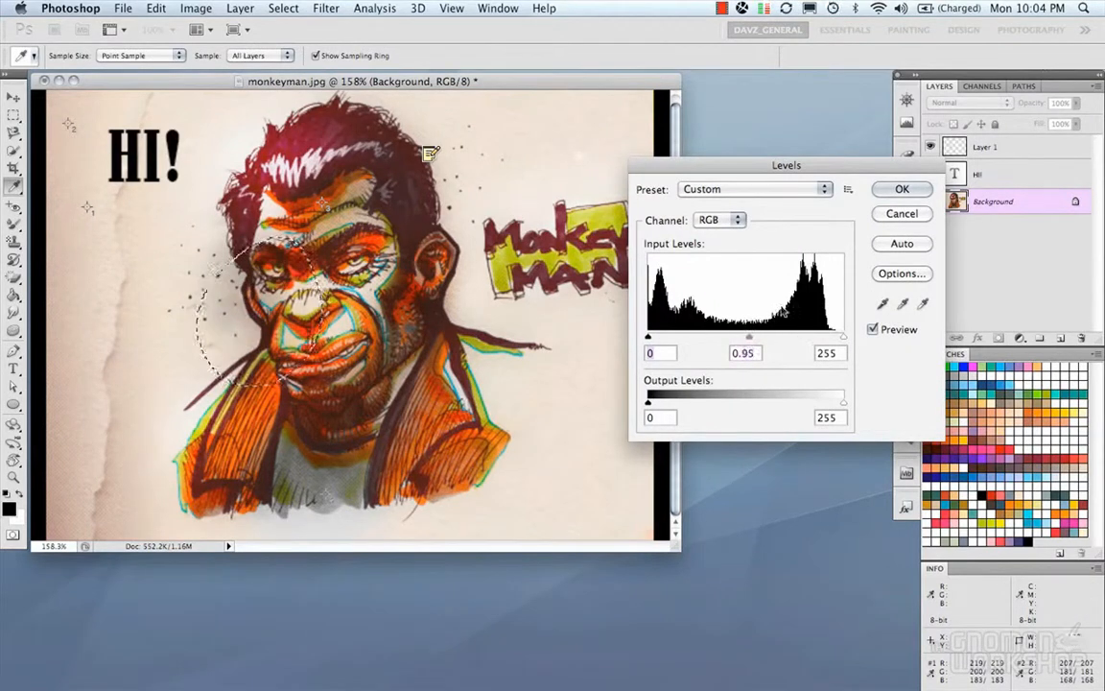
left_click(900, 214)
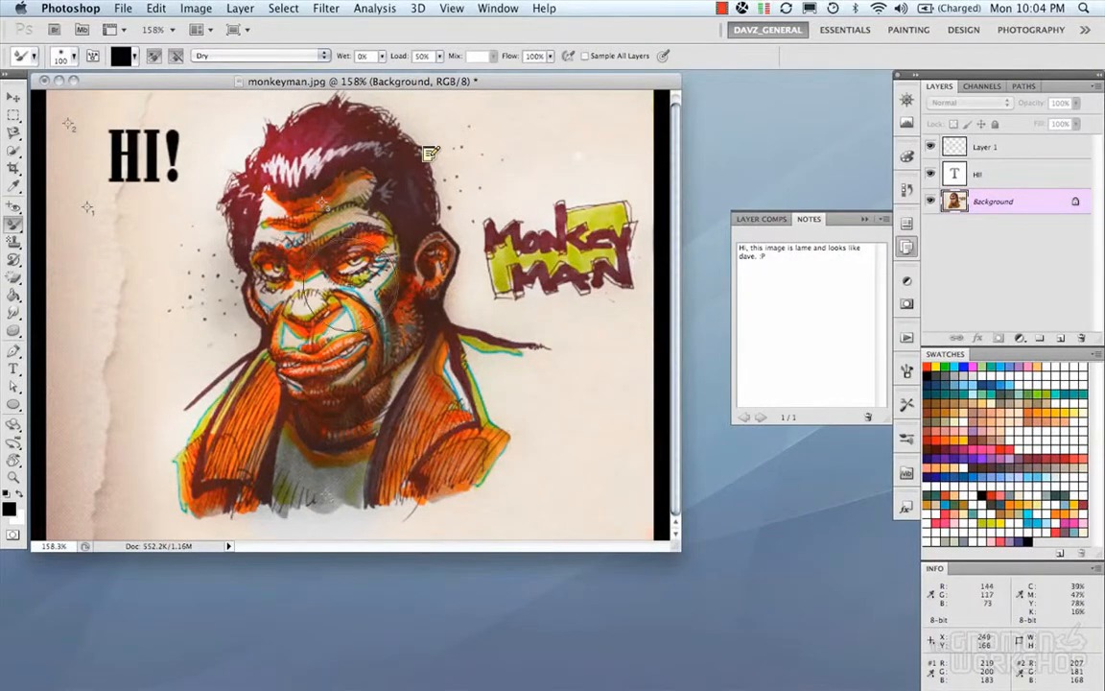
Step: Activate the Rectangular Marquee Tool and collapse the Notes panel
key("m")
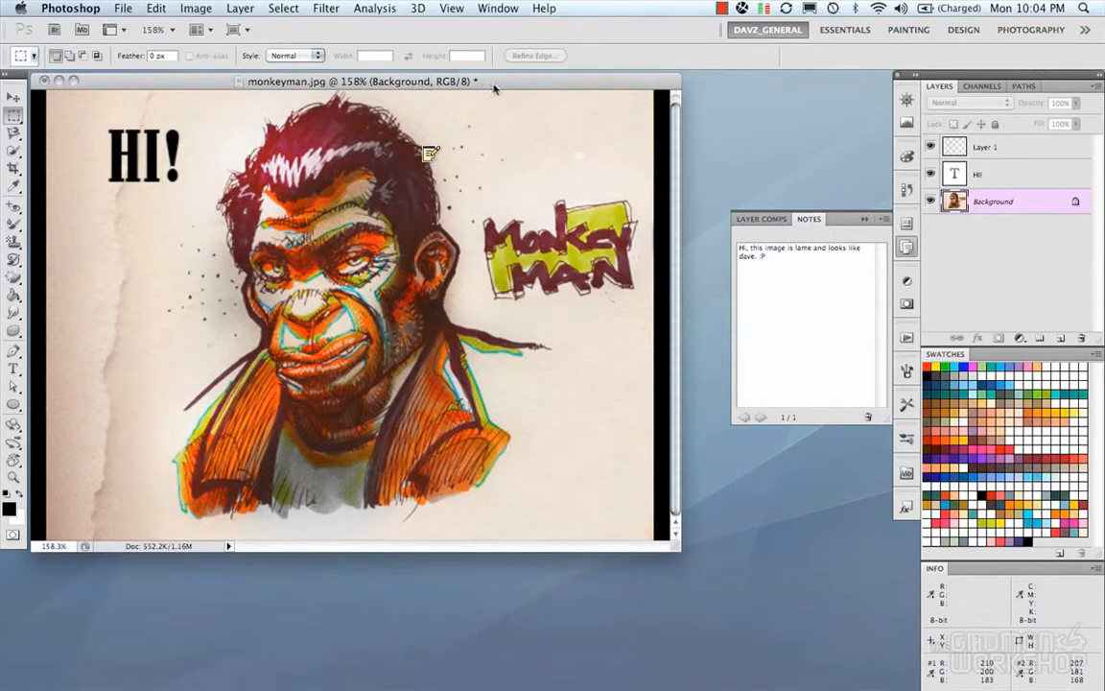
left_click(908, 248)
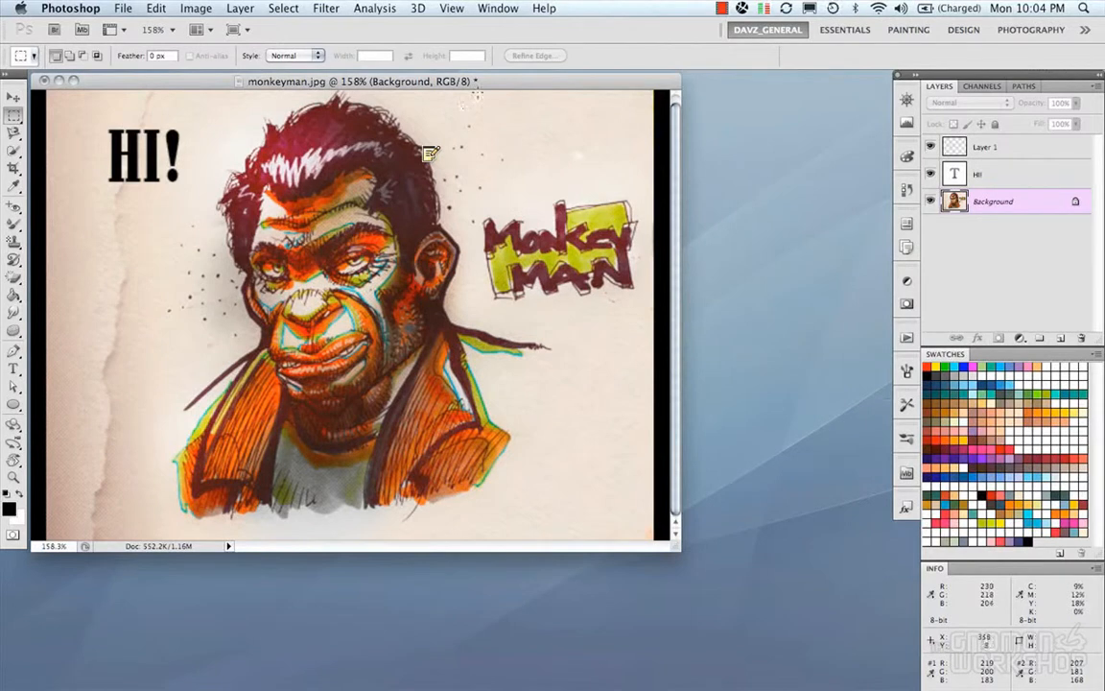
left_click(722, 7)
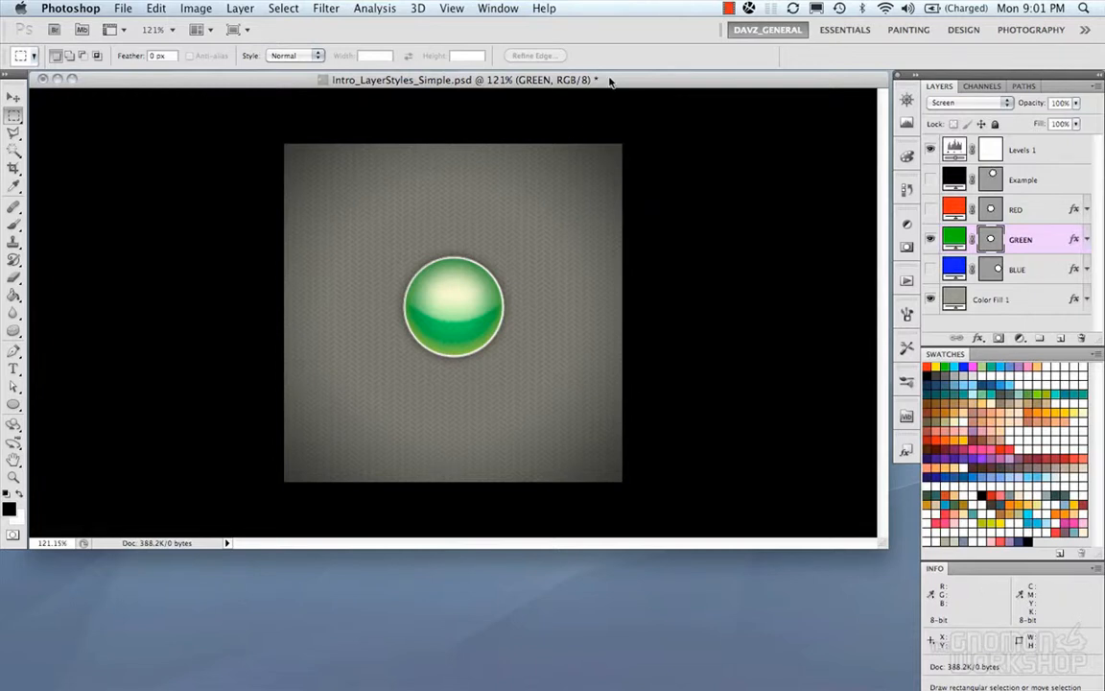
Step: Move the green sphere diagonally down with the Move Tool and undo the move
left_click(13, 99)
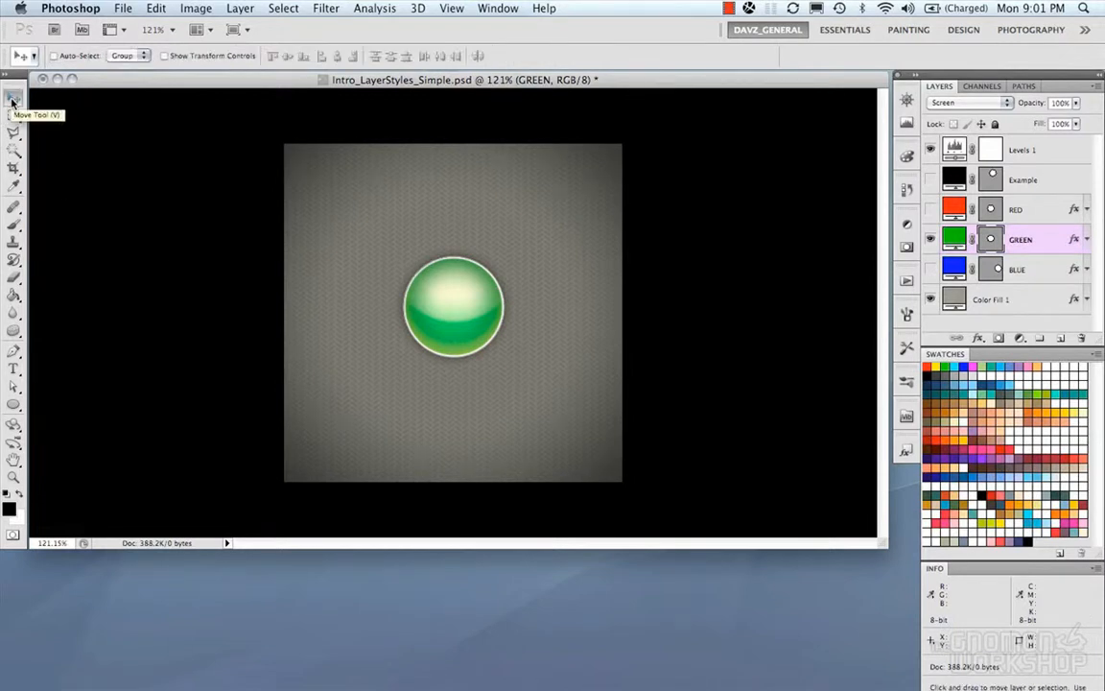
left_click_drag(472, 321, 501, 341)
key("super+z")
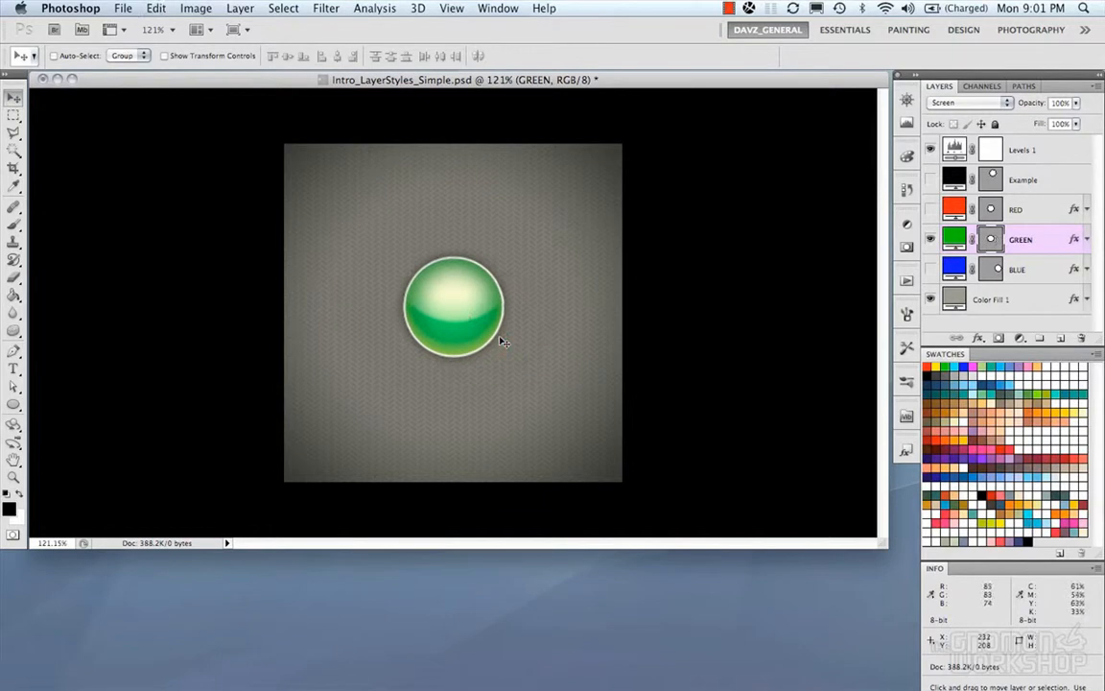
Step: With the Rectangular Marquee Tool active, temporarily invoke the Move Tool to shift the green sphere, and undo the move
left_click(14, 112)
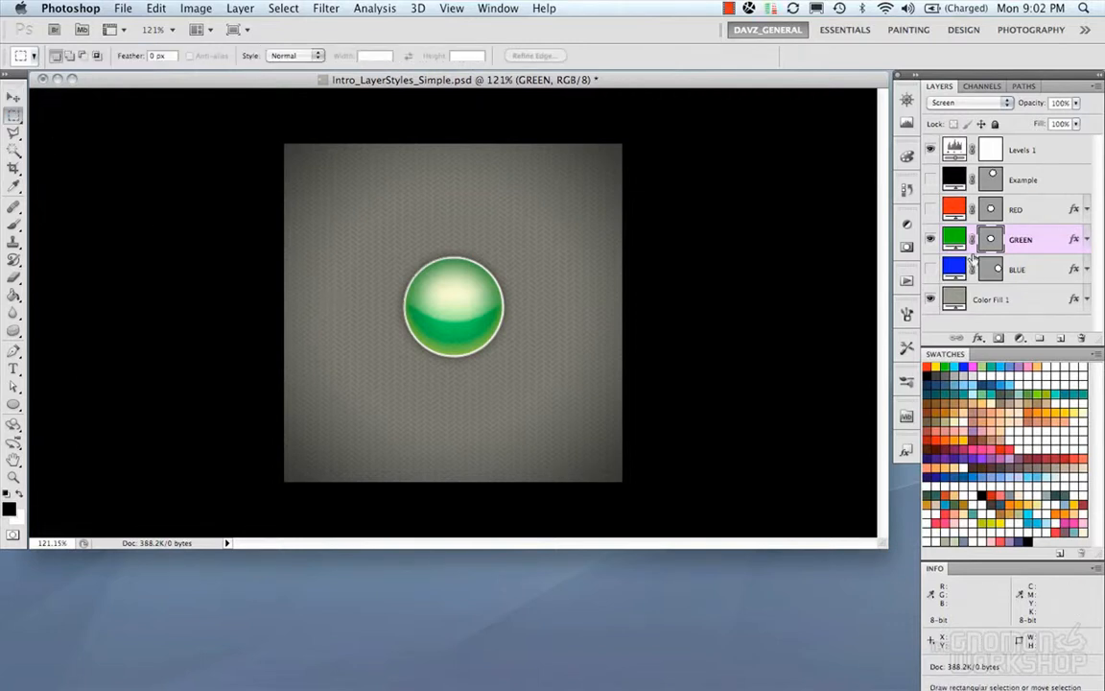
left_click_drag(395, 334, 434, 330)
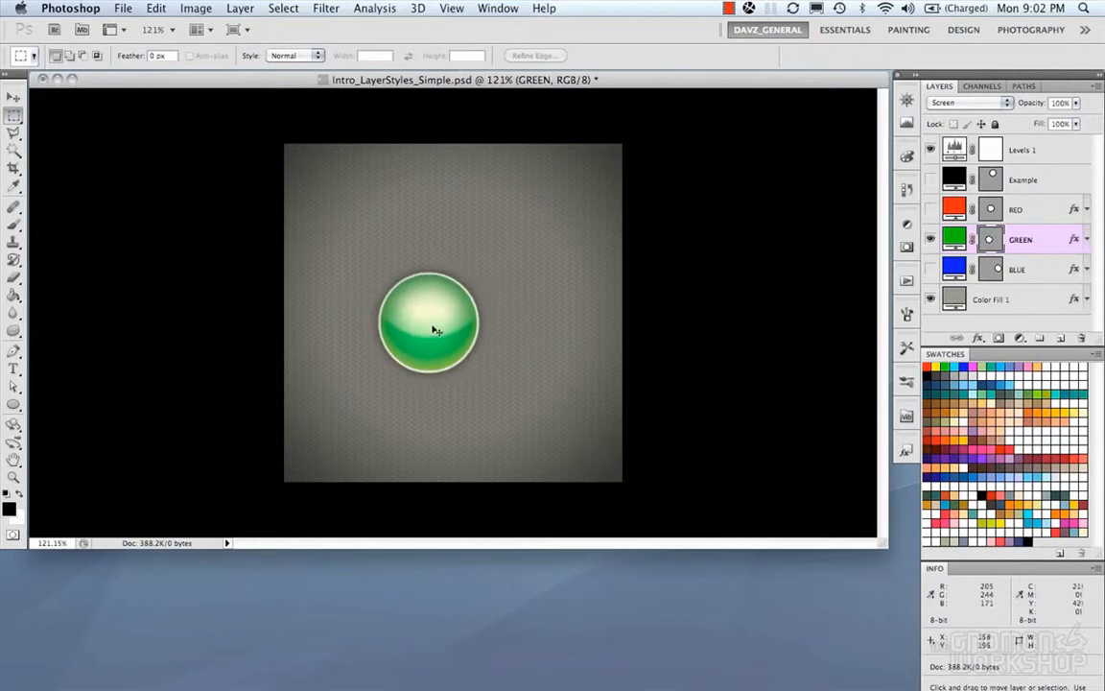
key("super+z")
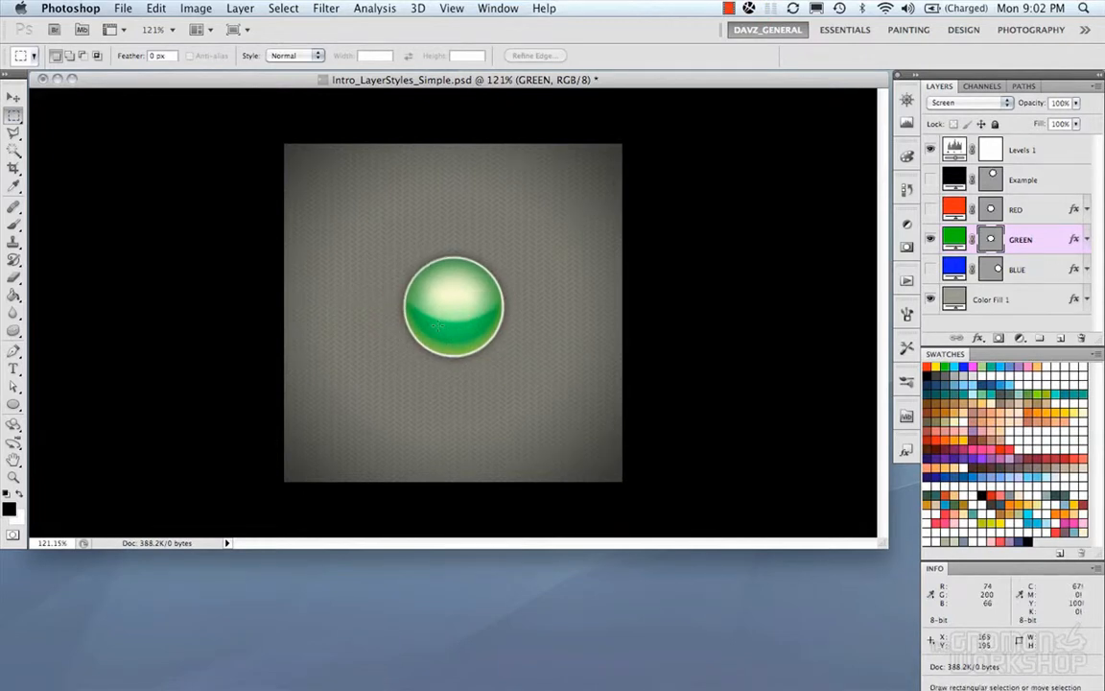
Step: Switch to the Move Tool and the Polygonal Lasso Tool in turn, and return to the Rectangular Marquee Tool
key("v")
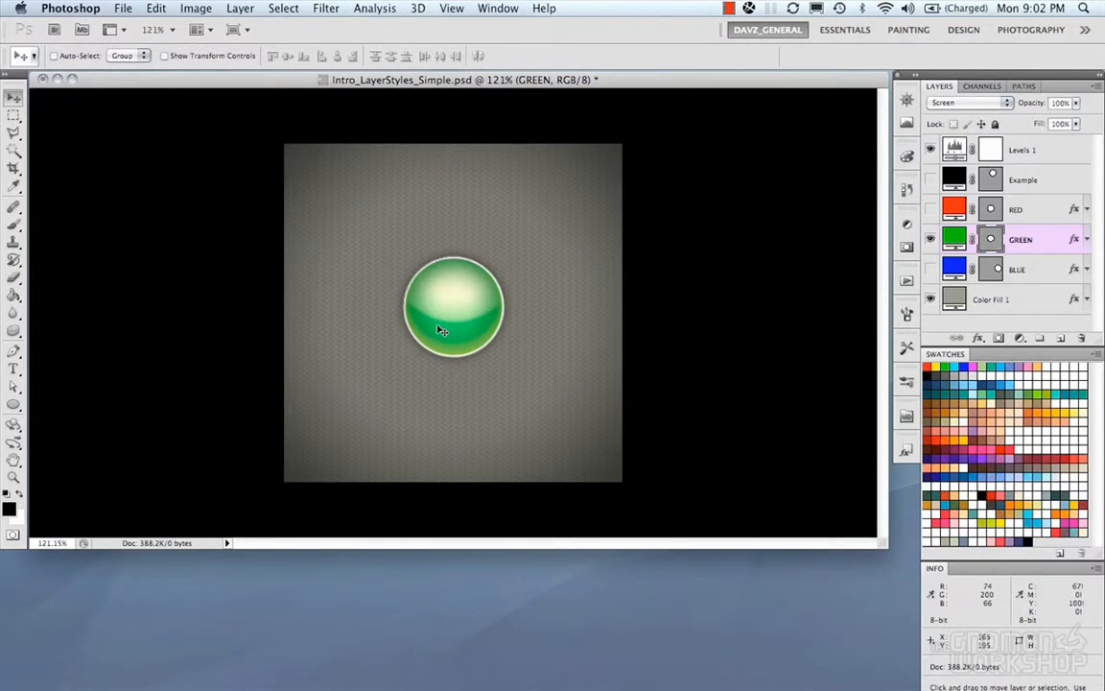
key("l")
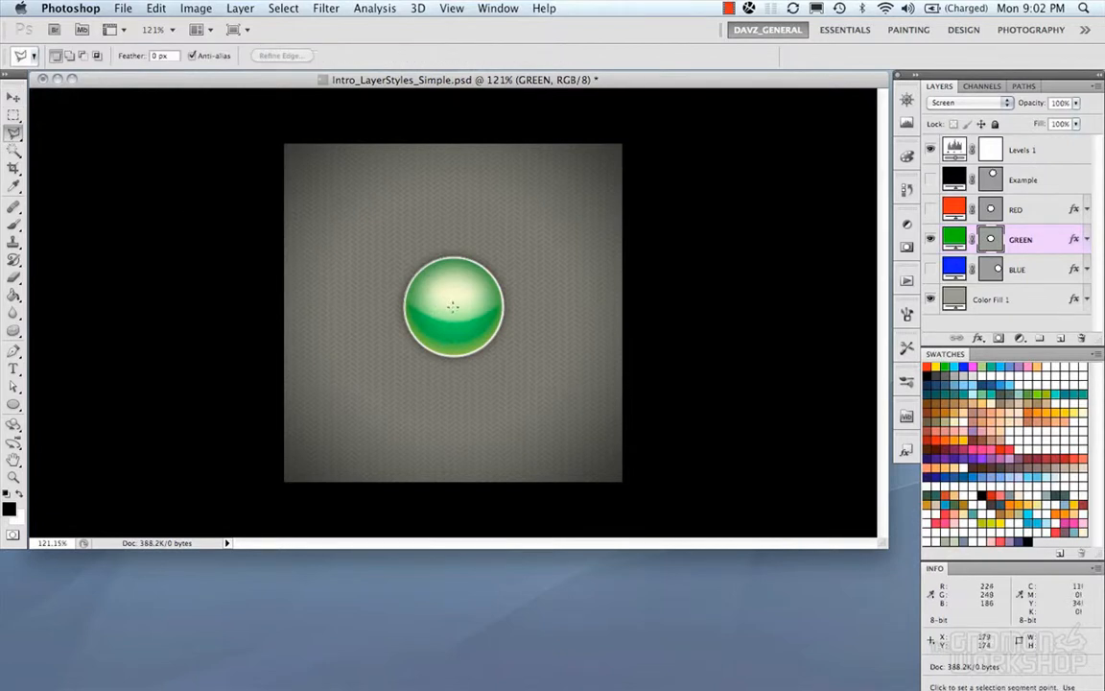
mouse_move(444, 309)
left_mouse_down()
mouse_move(404, 313)
mouse_move(455, 319)
mouse_move(445, 313)
left_mouse_up()
key("m")
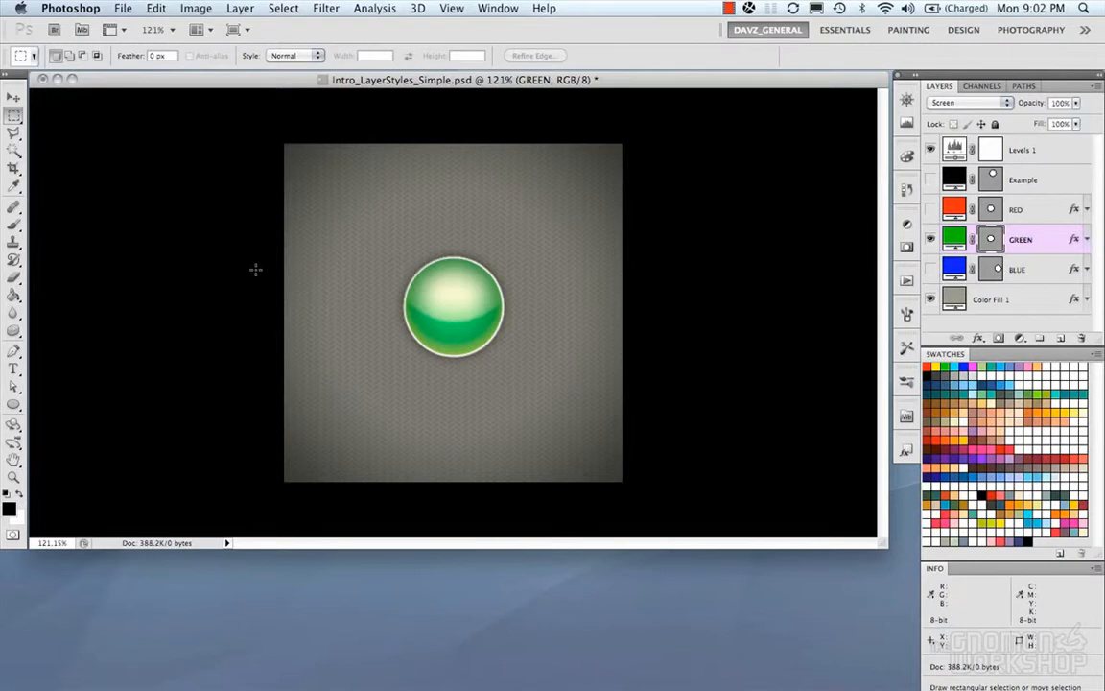
Step: Bring up the list of layers under the green sphere, dismiss it, and make the BLUE and RED layers visible
right_click(454, 292)
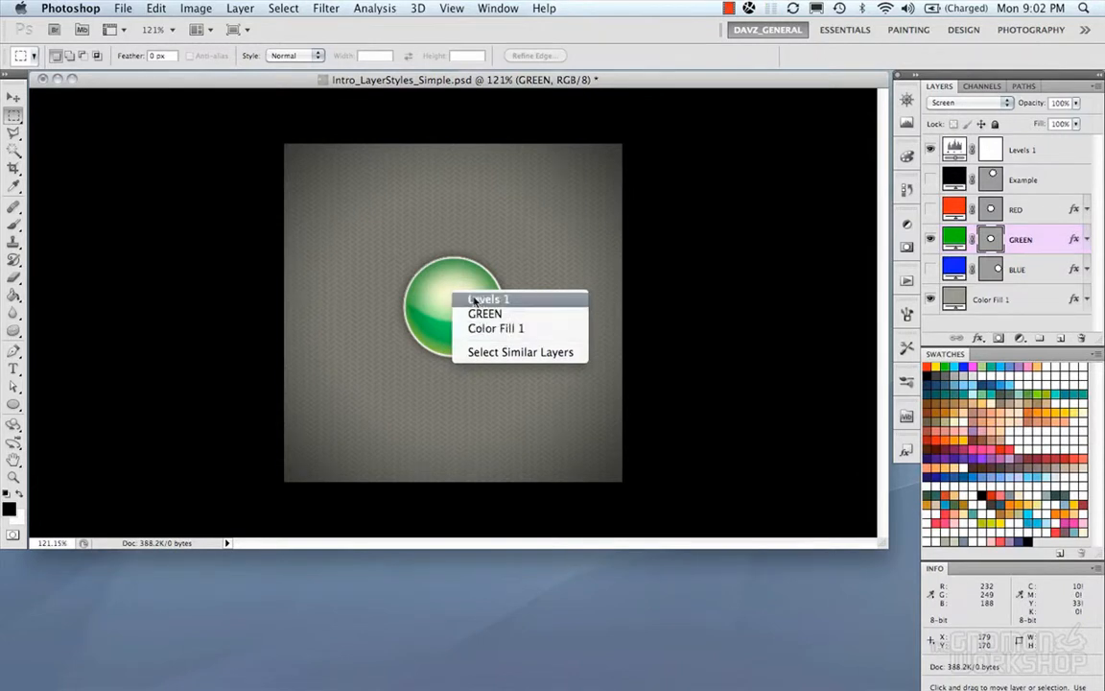
left_click(434, 276)
left_click(930, 271)
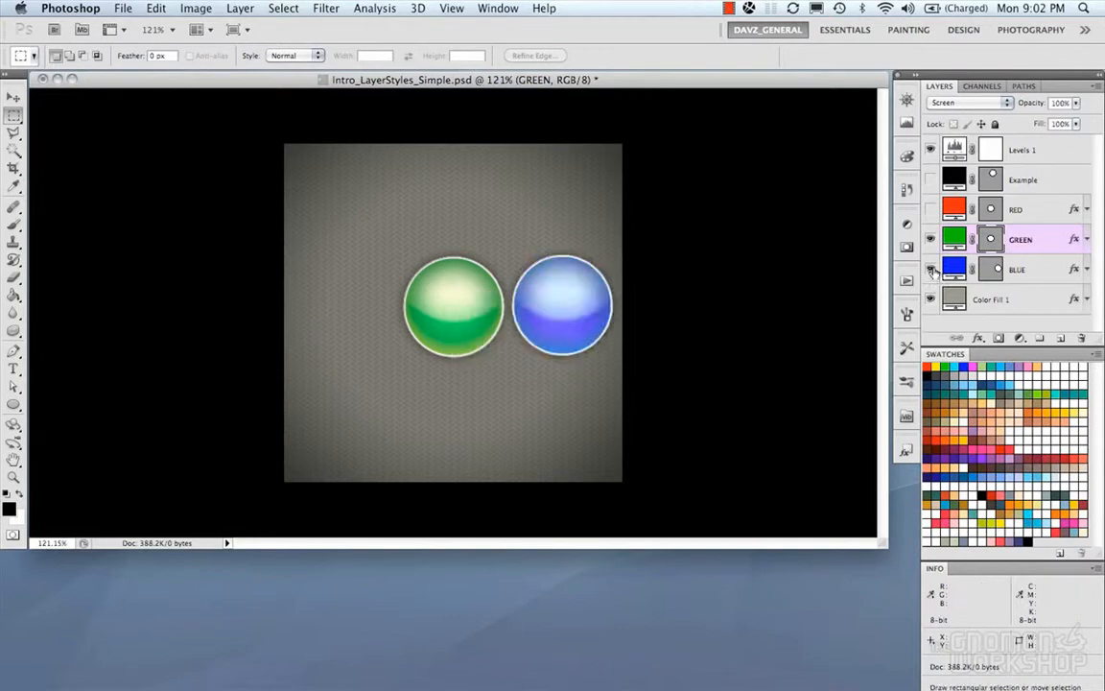
left_click(931, 211)
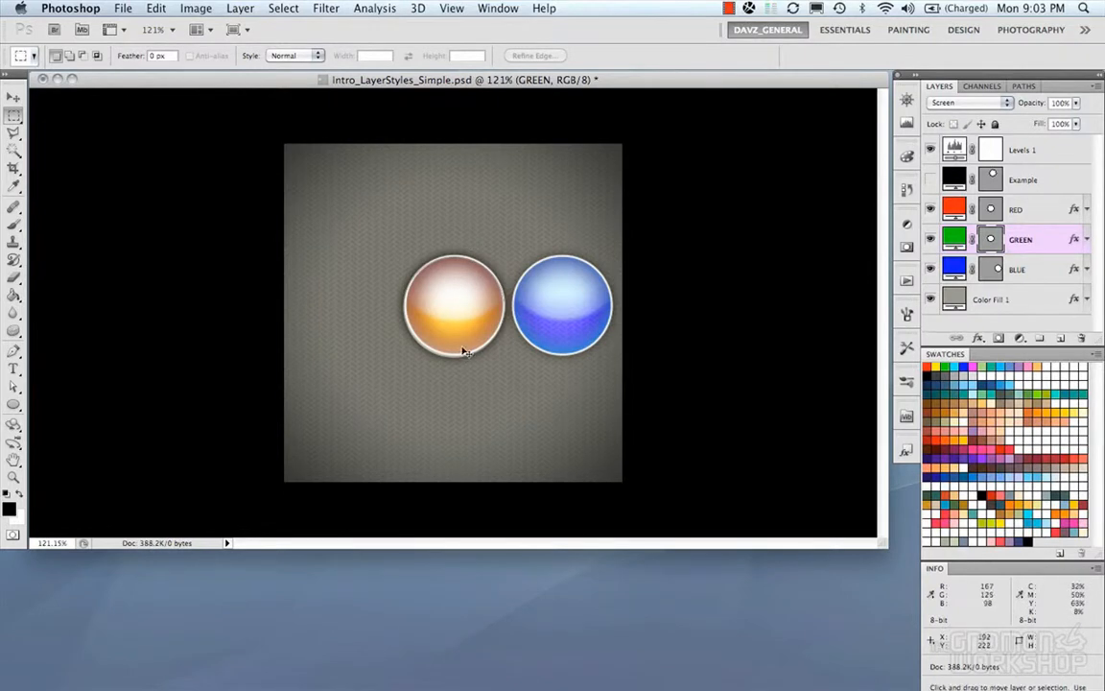
Step: Pick the RED layer directly from the canvas and move its sphere to the left of the green one
right_click(456, 283)
left_click(458, 312)
left_click_drag(447, 331, 354, 327)
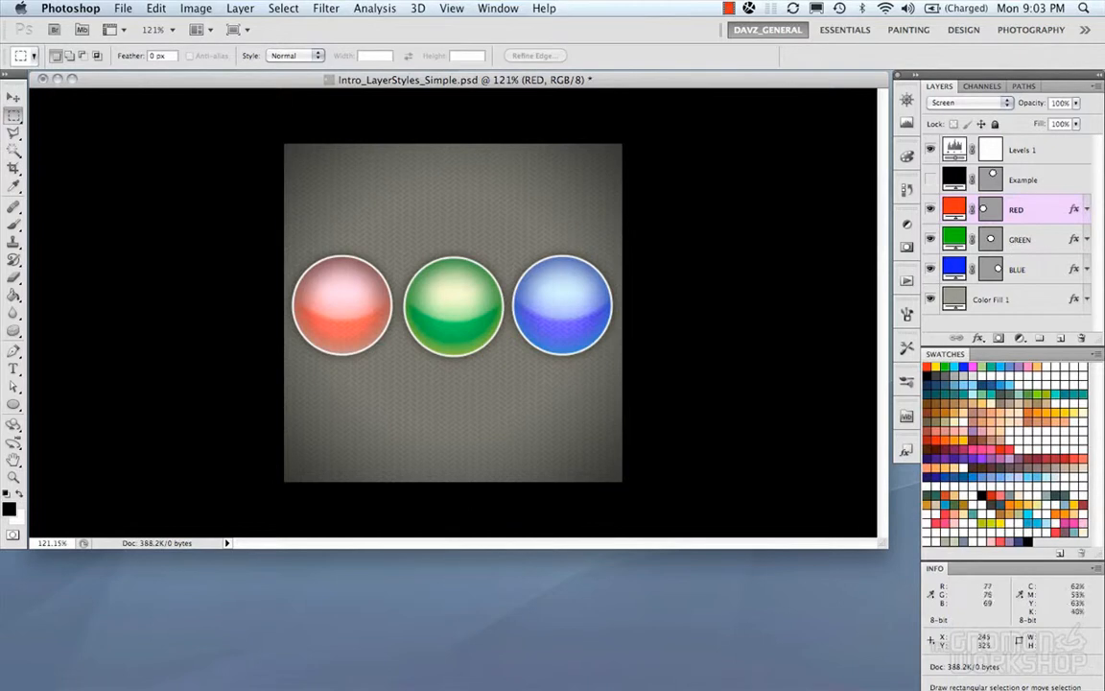
Step: Pick the BLUE layer from the canvas, move its sphere straight up about 54 px, and undo the move
right_click(534, 312, "super")
left_click(563, 336)
left_click_drag(563, 336, 562, 286)
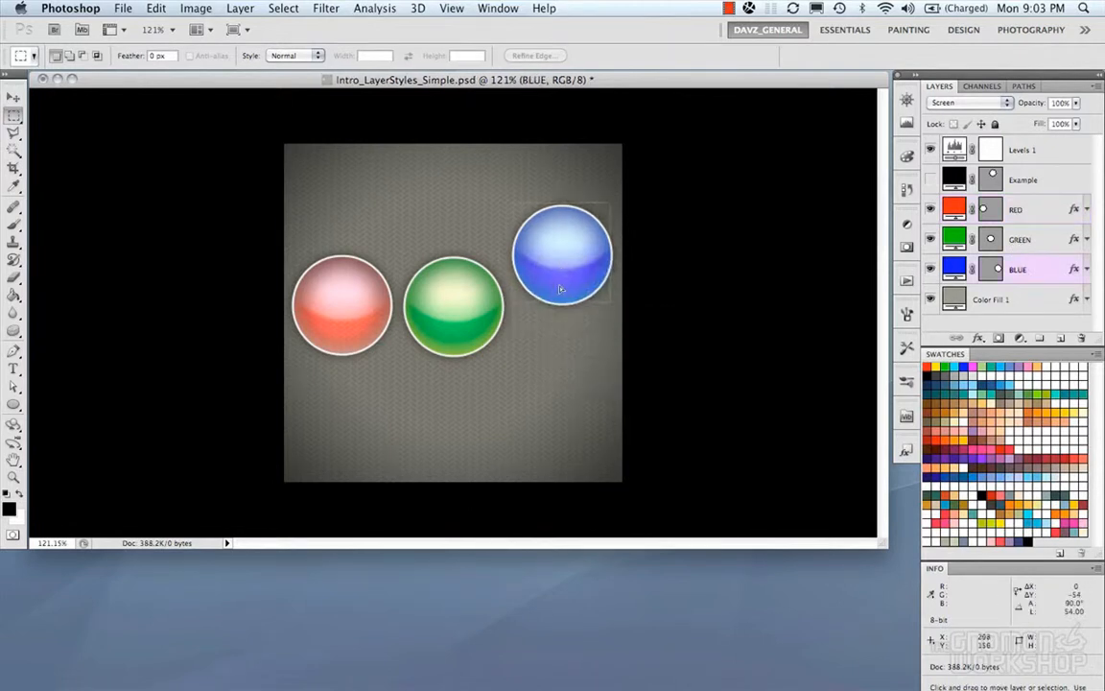
key("super+z")
Step: Pick the GREEN layer from the canvas, move its sphere up, and undo the move
right_click(463, 290, "super")
left_click(477, 320)
left_click_drag(474, 319, 471, 276)
key("super+z")
Step: Pick the RED layer from the canvas, move its sphere down and undo that, and pick the BLUE layer the same way
right_click(353, 299, "super")
left_click(363, 319)
left_click_drag(363, 323, 362, 363)
key("super+z")
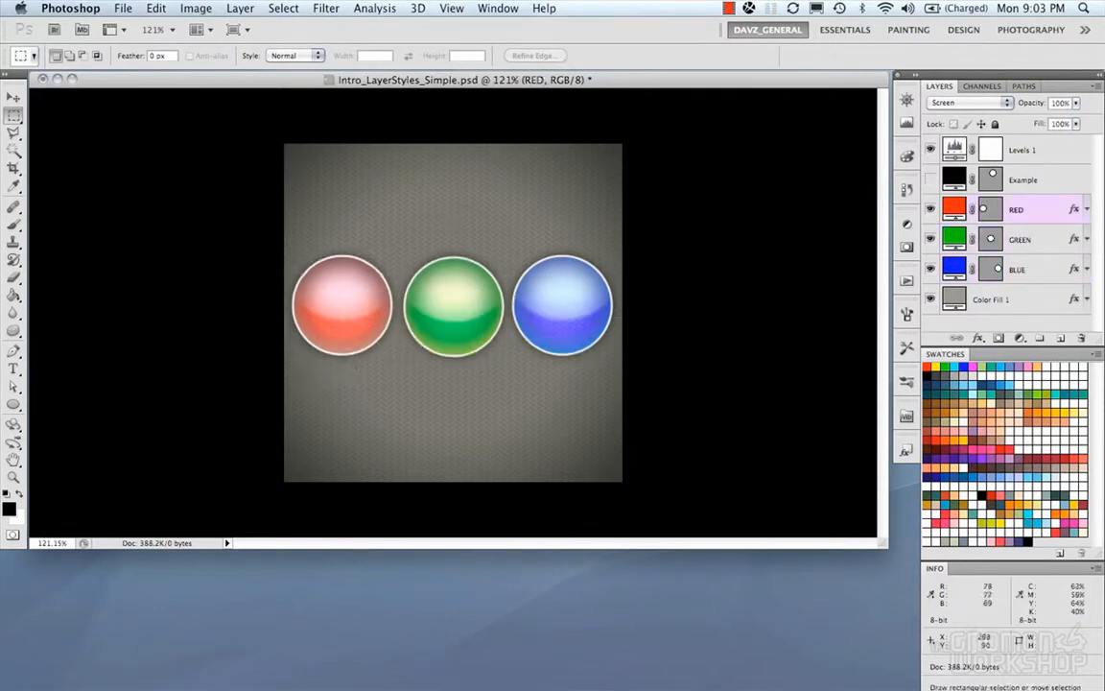
right_click(565, 313, "super")
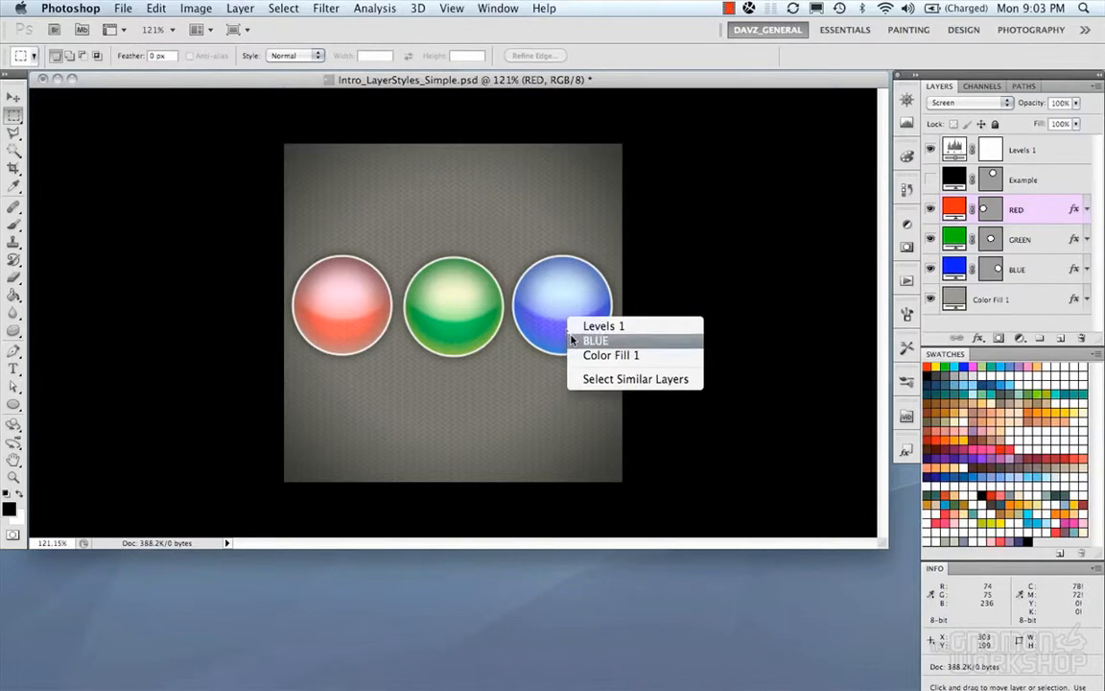
left_click(590, 341)
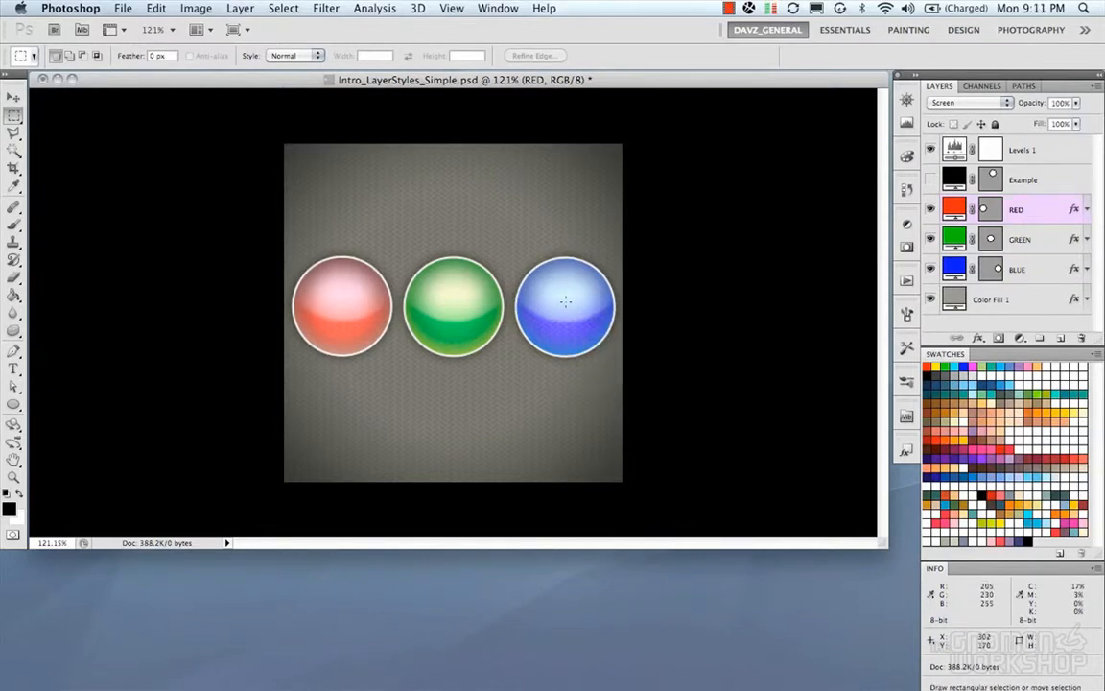
Step: Select the GREEN layer and nudge its sphere up and down in single-pixel steps, leaving it slightly above the other spheres
left_click(957, 241)
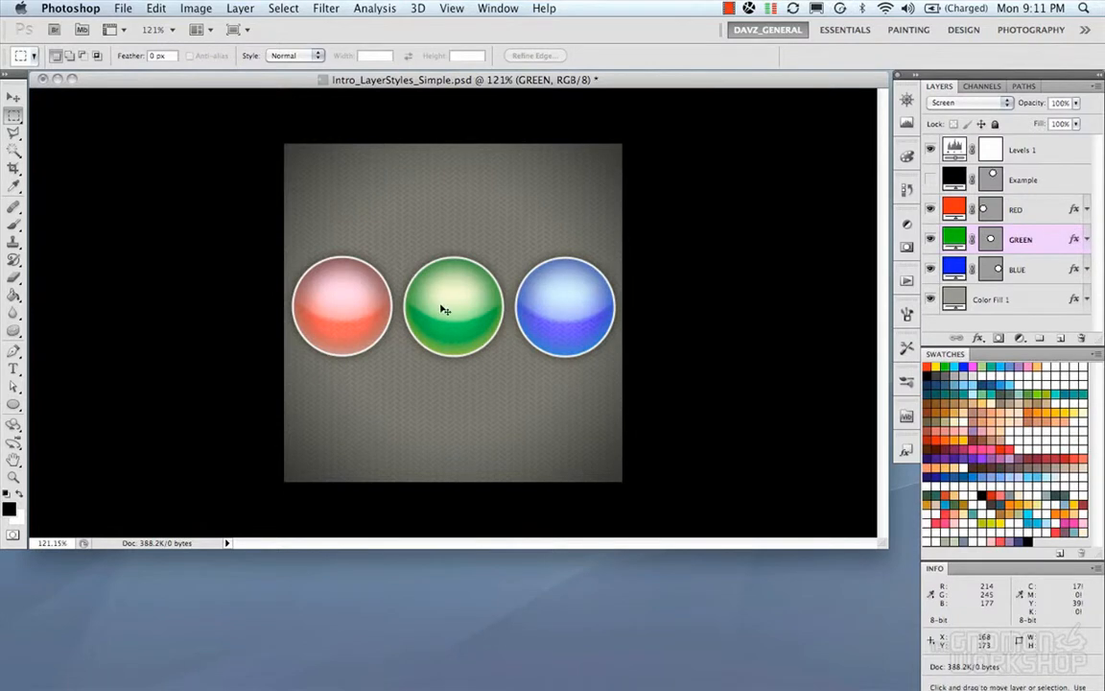
key("super+Up")
key("super+Up")
key("super+Up")
key("super+Up")
key("super+Up")
key("super+Down")
key("super+Down")
key("super+Down")
key("super+Down")
key("super+Down")
key("super+Down")
key("super+Up")
key("super+Up")
key("super+Up")
key("super+Up")
key("super+Up")
key("super+Up")
key("super+Up")
key("super+Up")
key("super+Up")
key("super+Up")
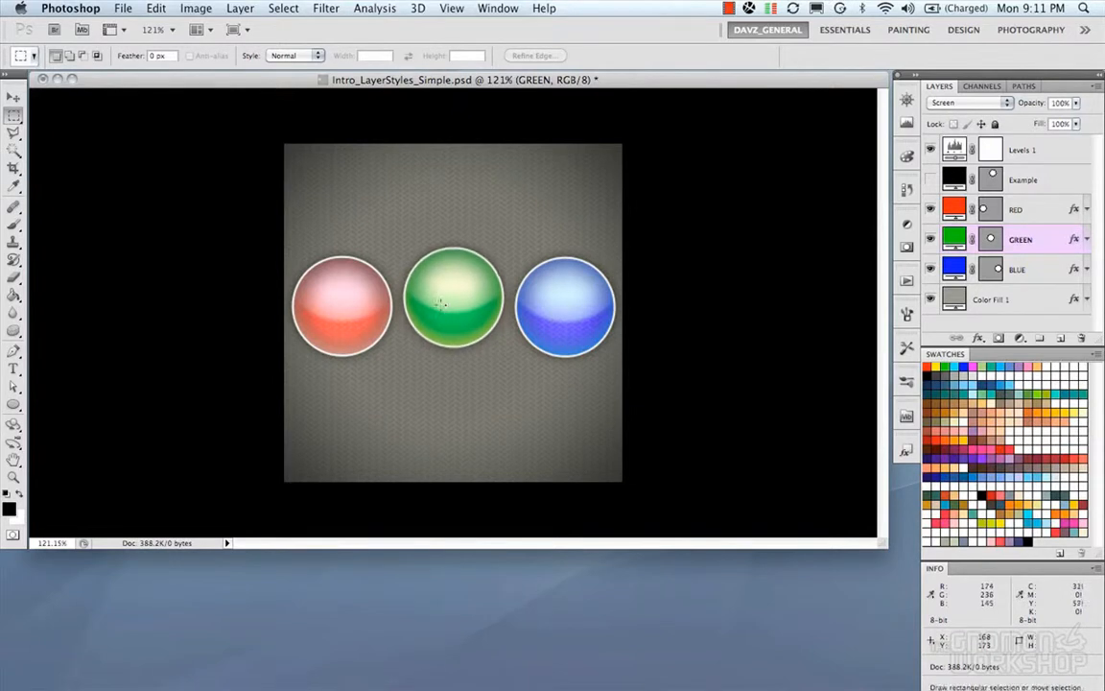
Step: Nudge the green sphere down and up in the larger increment, ending level with the red and blue spheres
key("shift+super+Down")
key("shift")
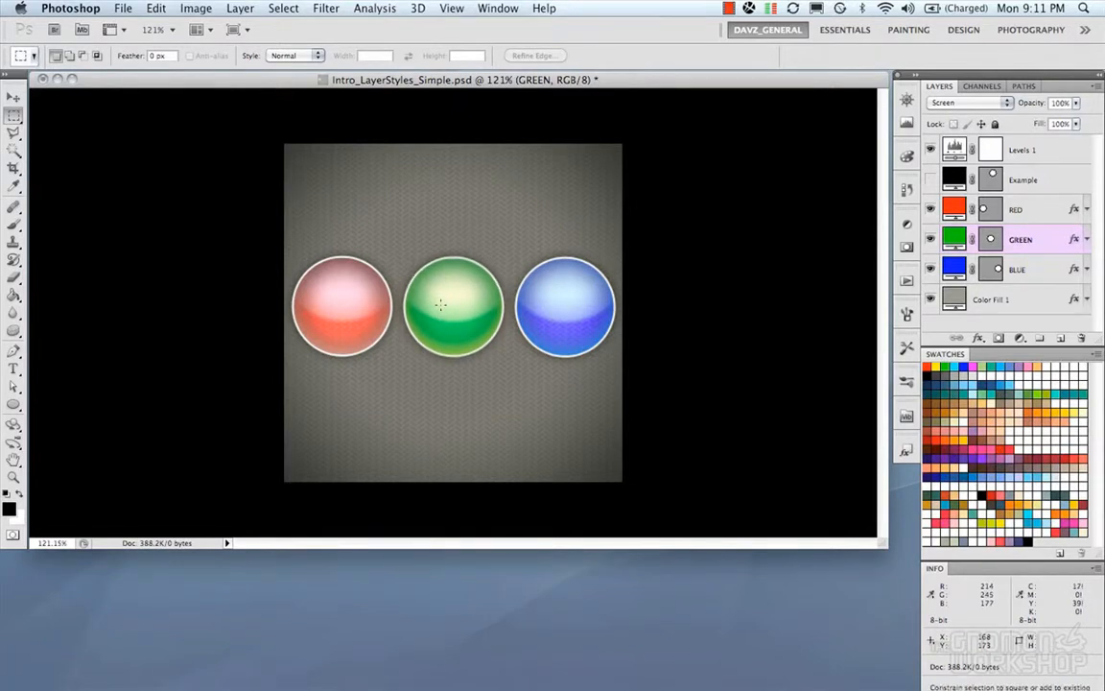
key("shift+super+Up")
key("shift+super+Up")
key("shift+super+Up")
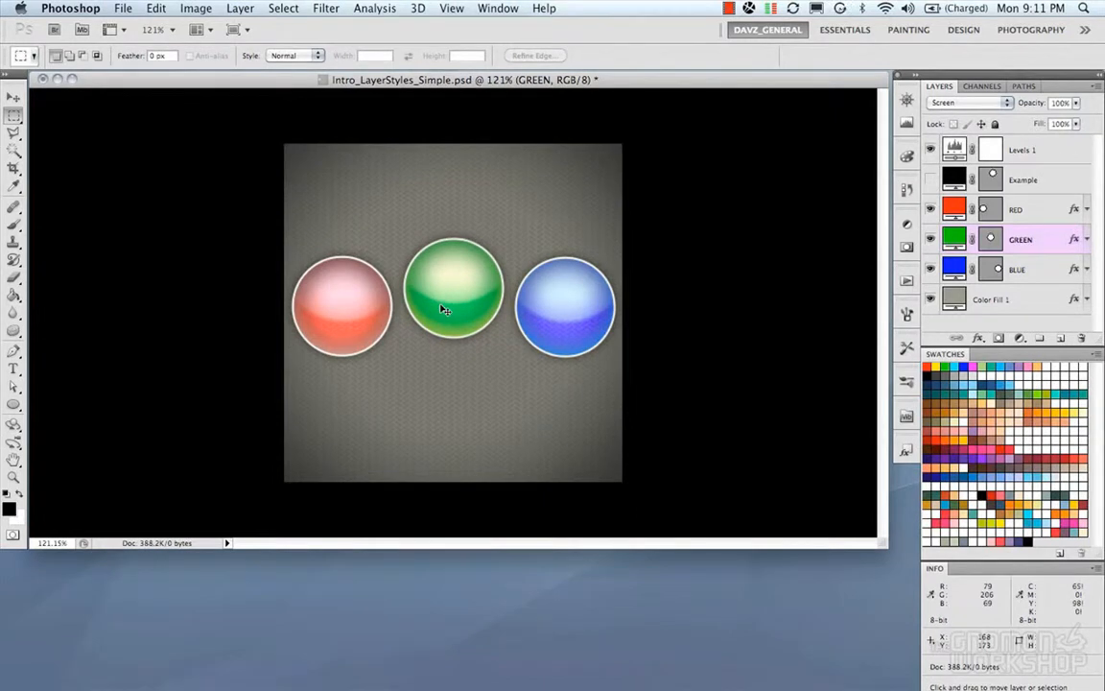
key("shift+super+Up")
key("shift+super+Up")
key("shift+super+Up")
key("shift+super+Down")
key("shift+super+Down")
key("shift+super+Down")
key("shift+super+Down")
key("shift+super+Down")
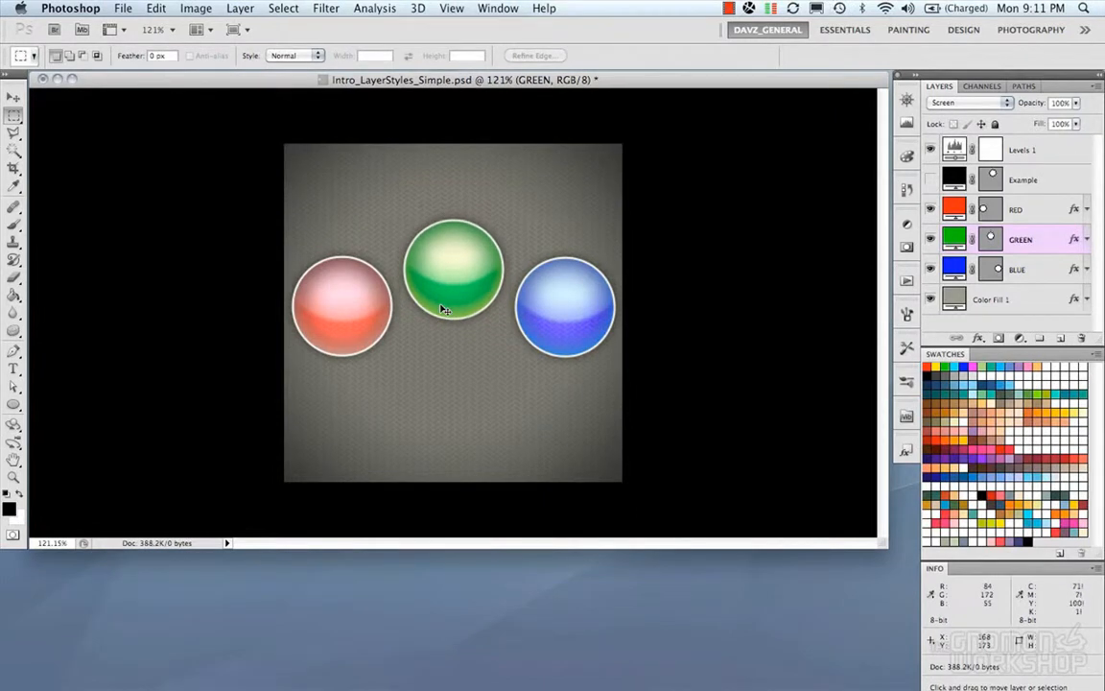
key("shift+super+Down")
Step: Nudge the green sphere right in the larger increment until it overlaps the blue sphere
key("shift+super+Right")
key("shift+super+Right")
key("shift+super+Right")
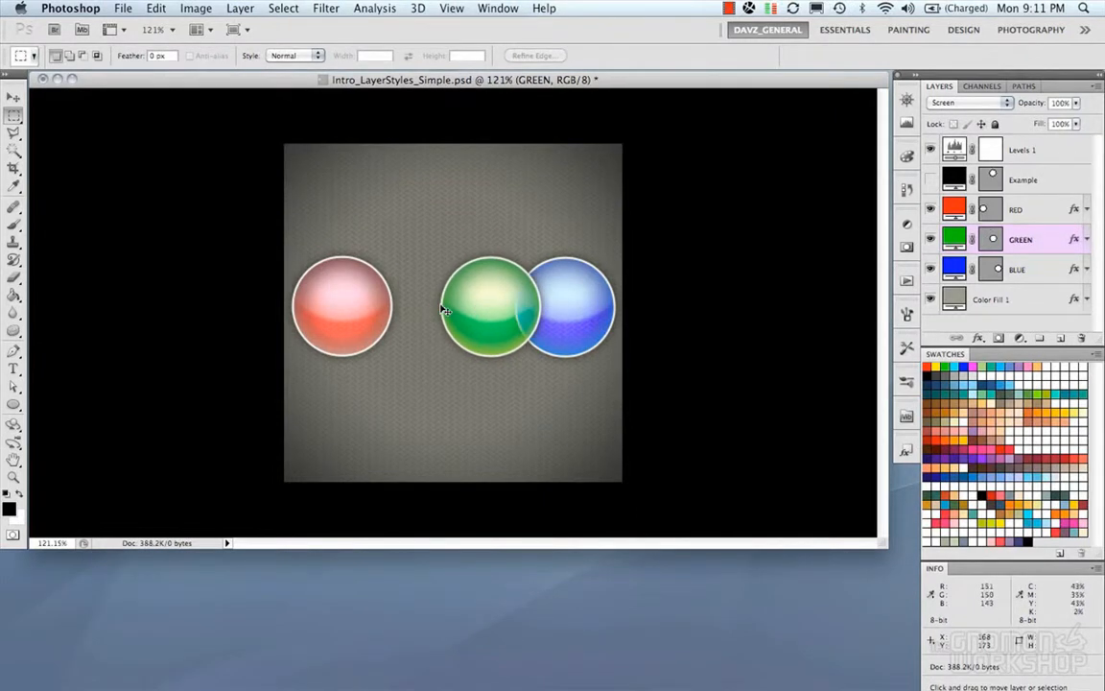
Step: Nudge the green sphere left in the larger increment to between the red and blue spheres, finishing with single-pixel nudges right
key("shift+super+Left")
key("shift+super+Left")
key("shift+super+Left")
key("shift+super+Left")
key("shift+super+Right")
key("shift+super+Right")
key("shift+super+Left")
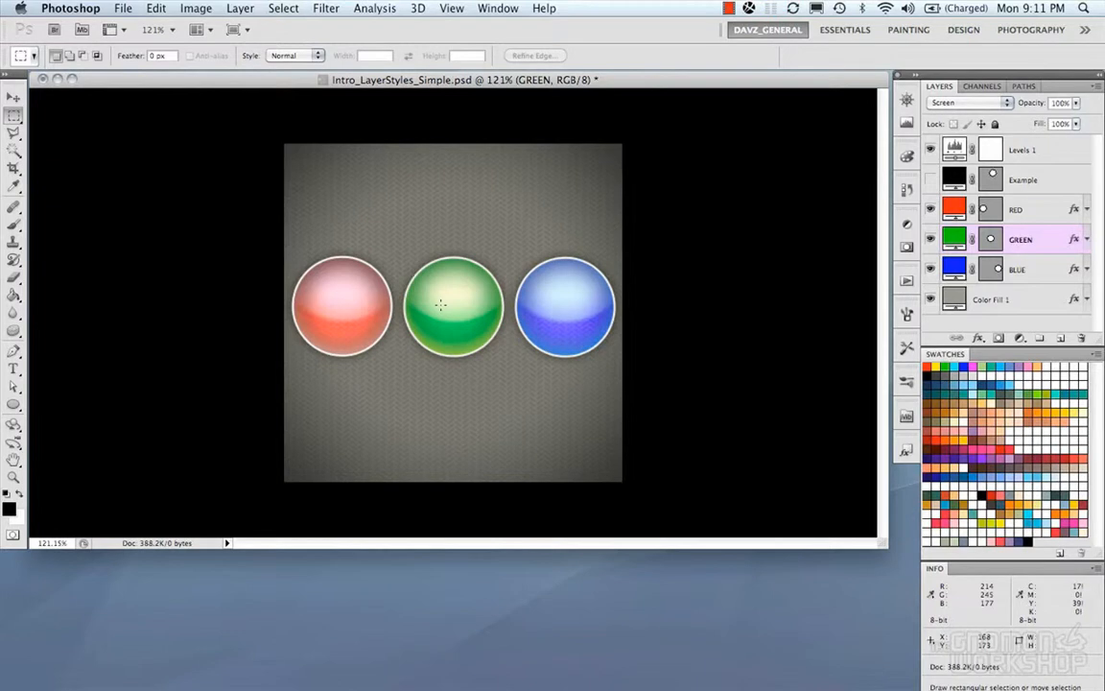
key("super+Right")
key("super+Right")
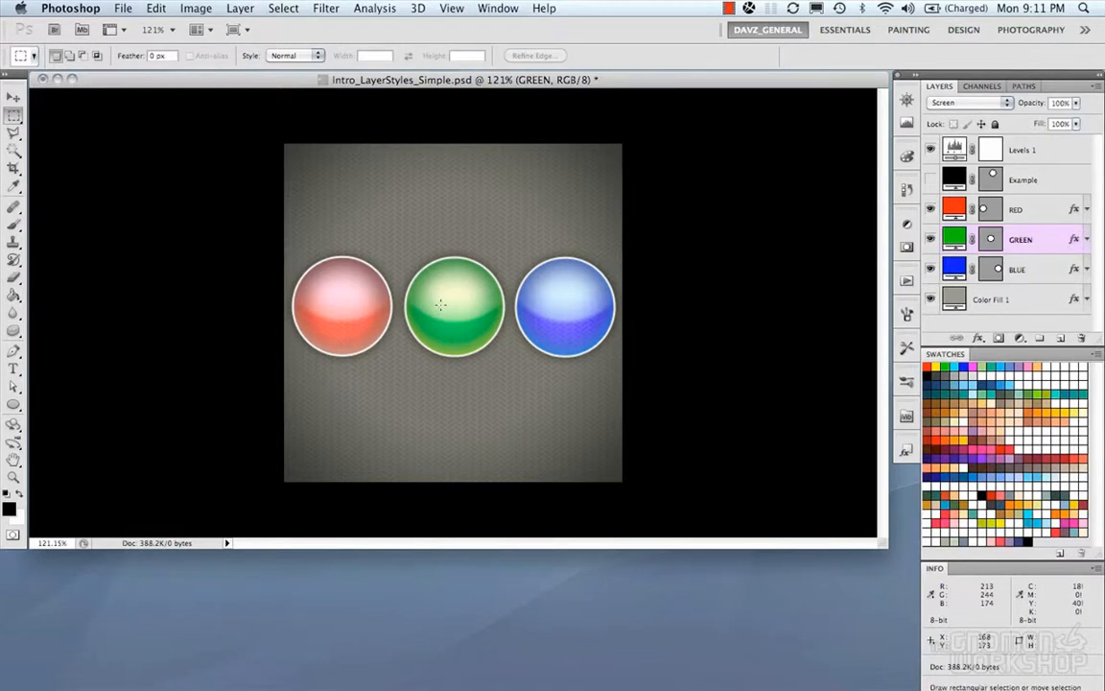
Step: Look at the GREEN layer's Layer Properties and Blending Options from the canvas, accepting both dialogs without changes
right_click(440, 305)
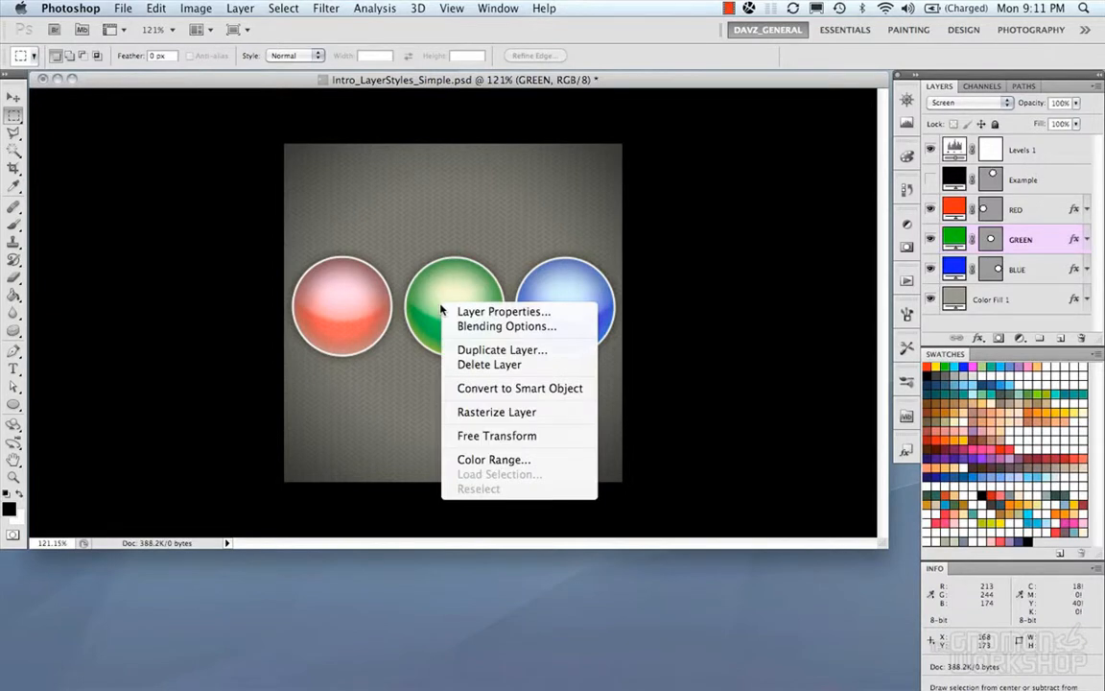
left_click(480, 312)
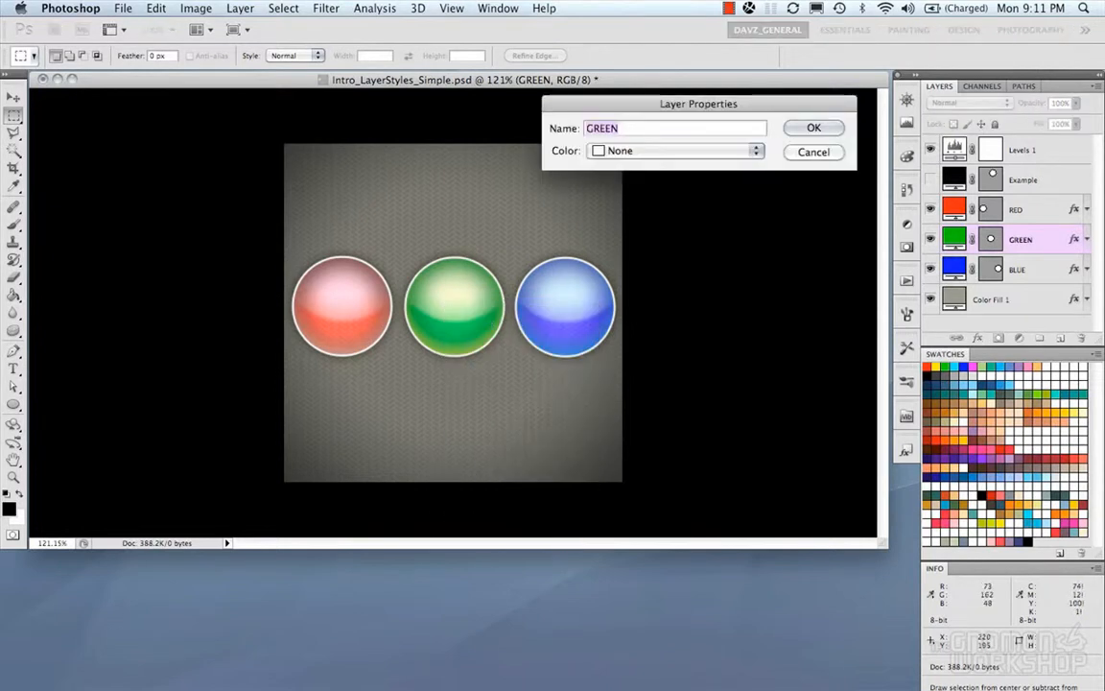
key("Return")
right_click(468, 314)
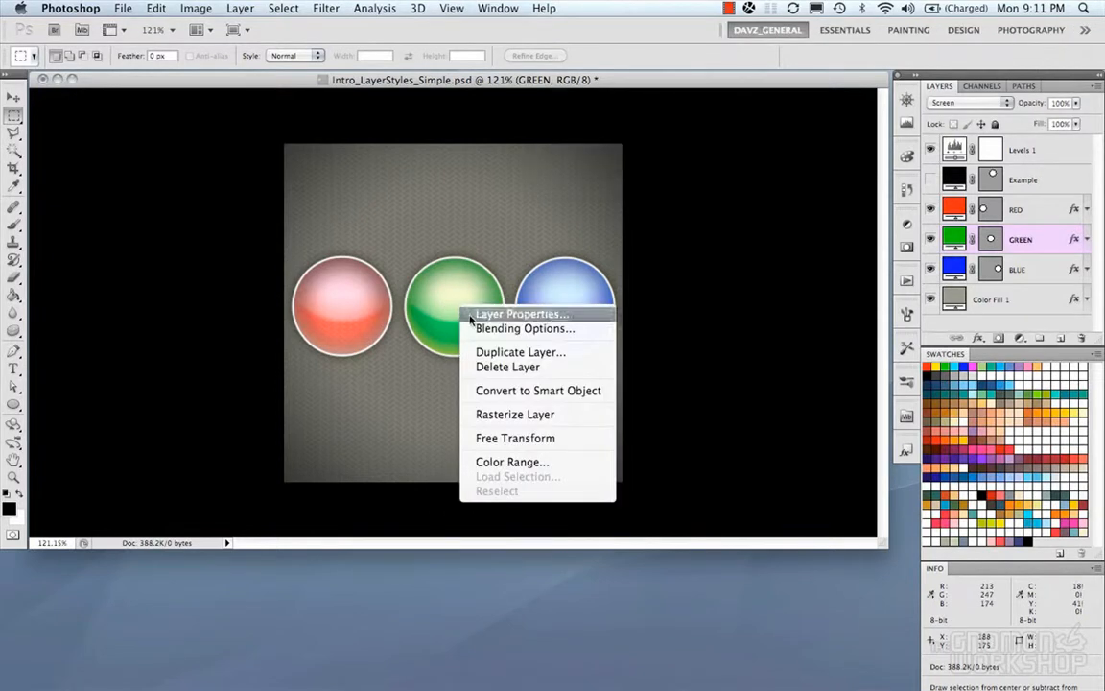
left_click(473, 327)
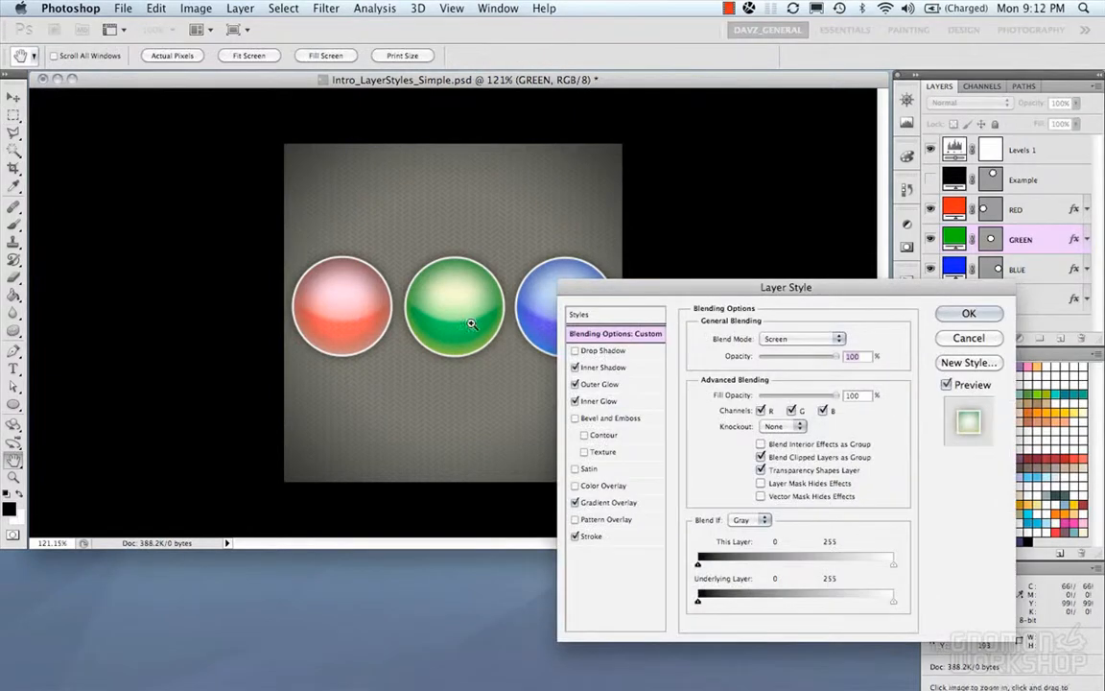
key("Return")
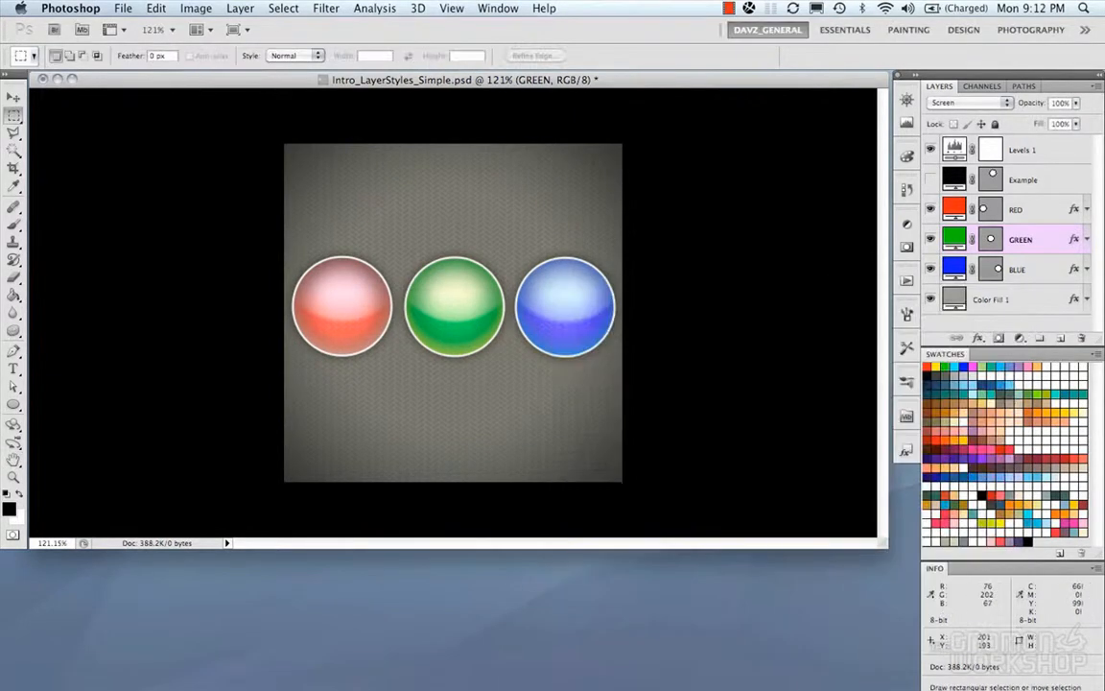
Step: Review the contextual commands for the GREEN layer on the canvas and in the layer list without applying any
right_click(471, 326)
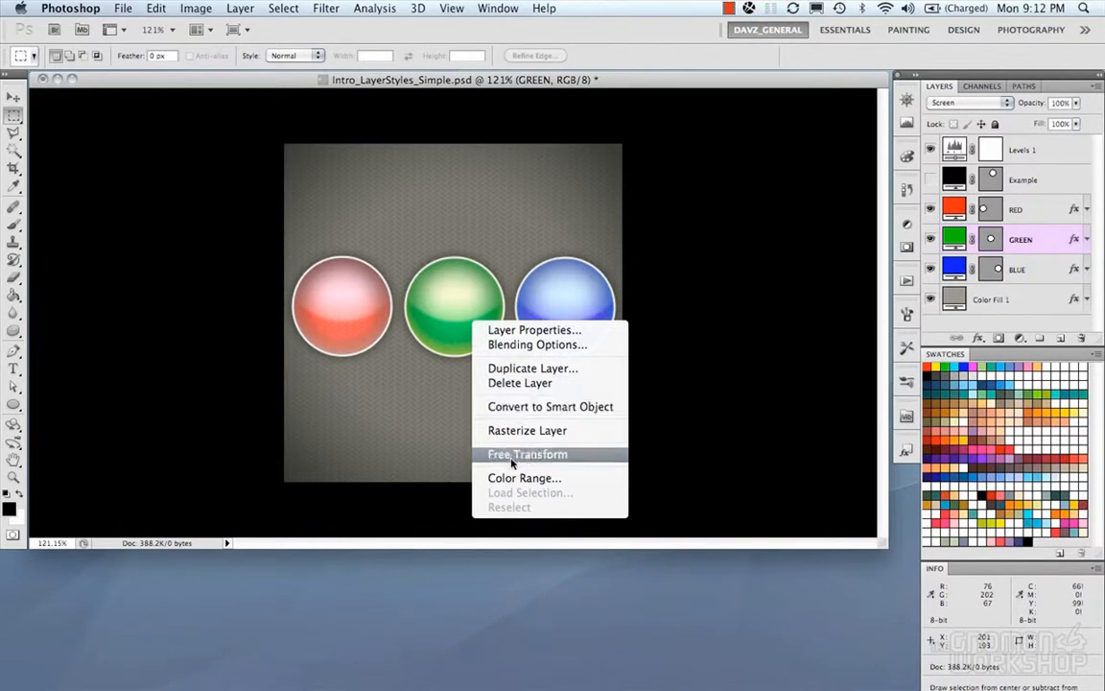
left_click(456, 278)
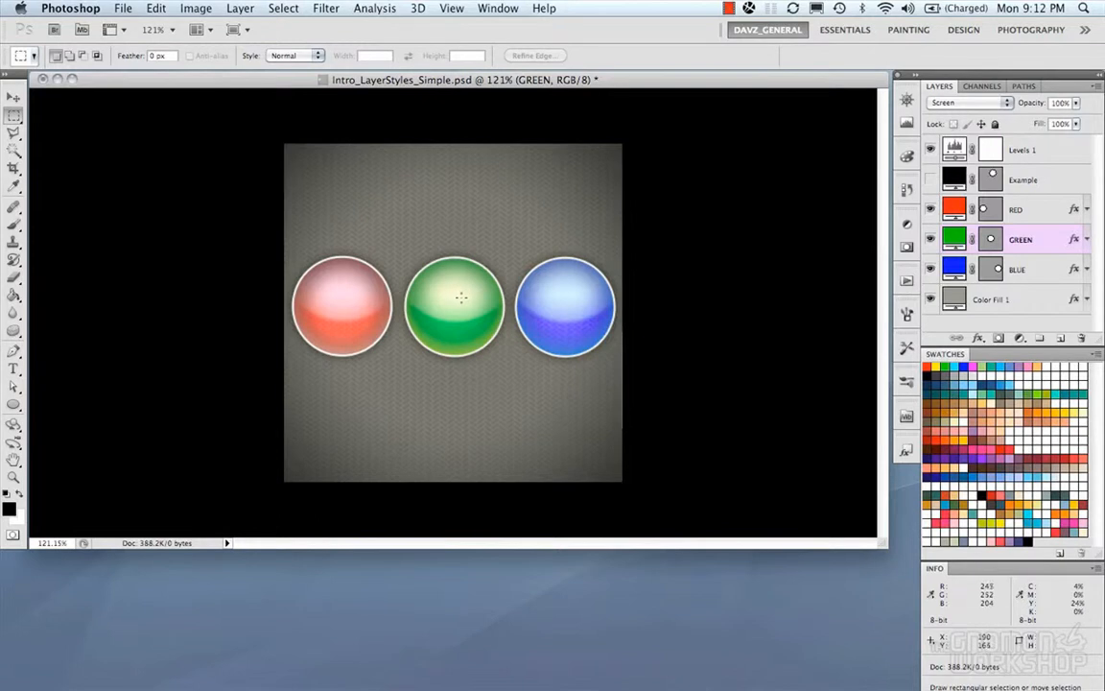
right_click(461, 299)
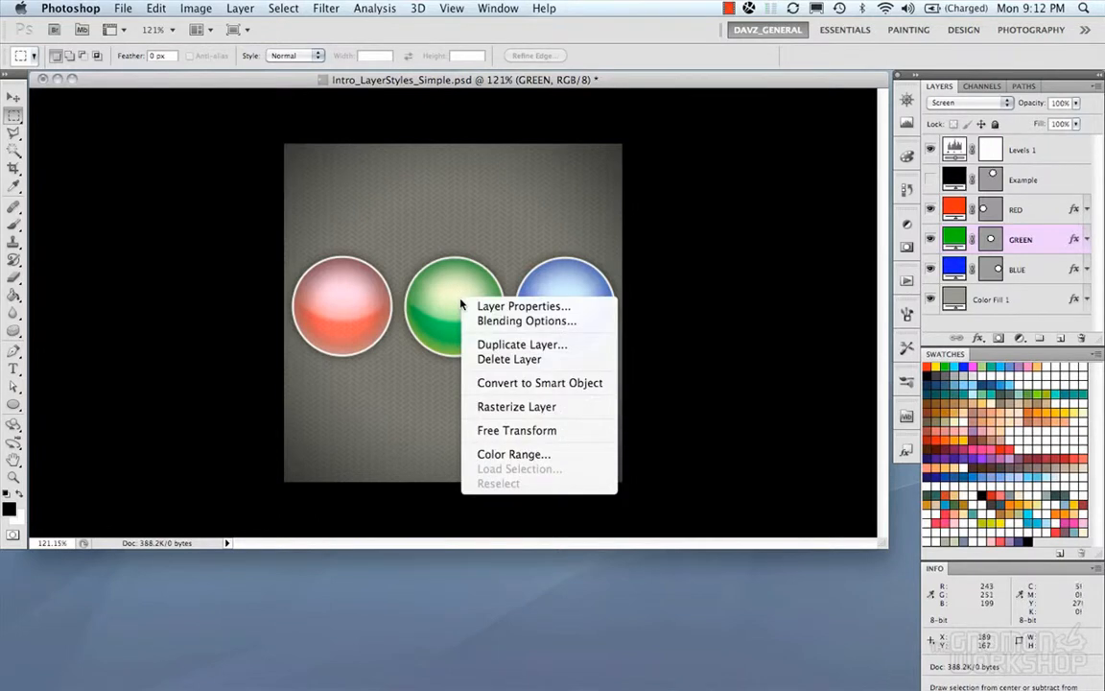
left_click(692, 84)
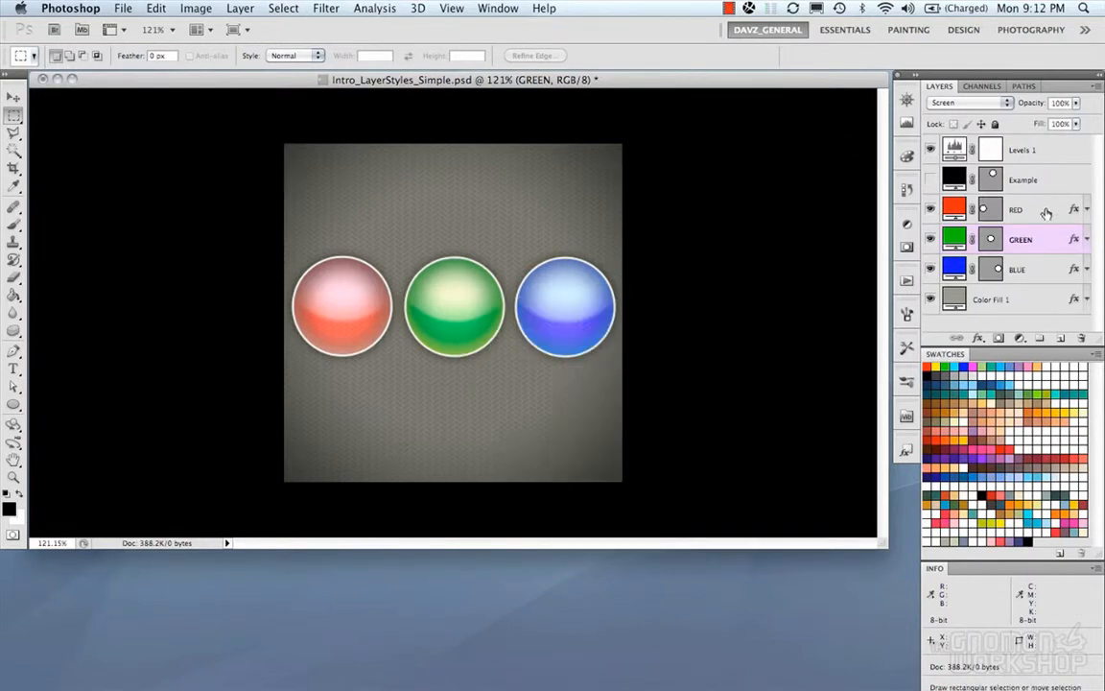
right_click(1046, 235)
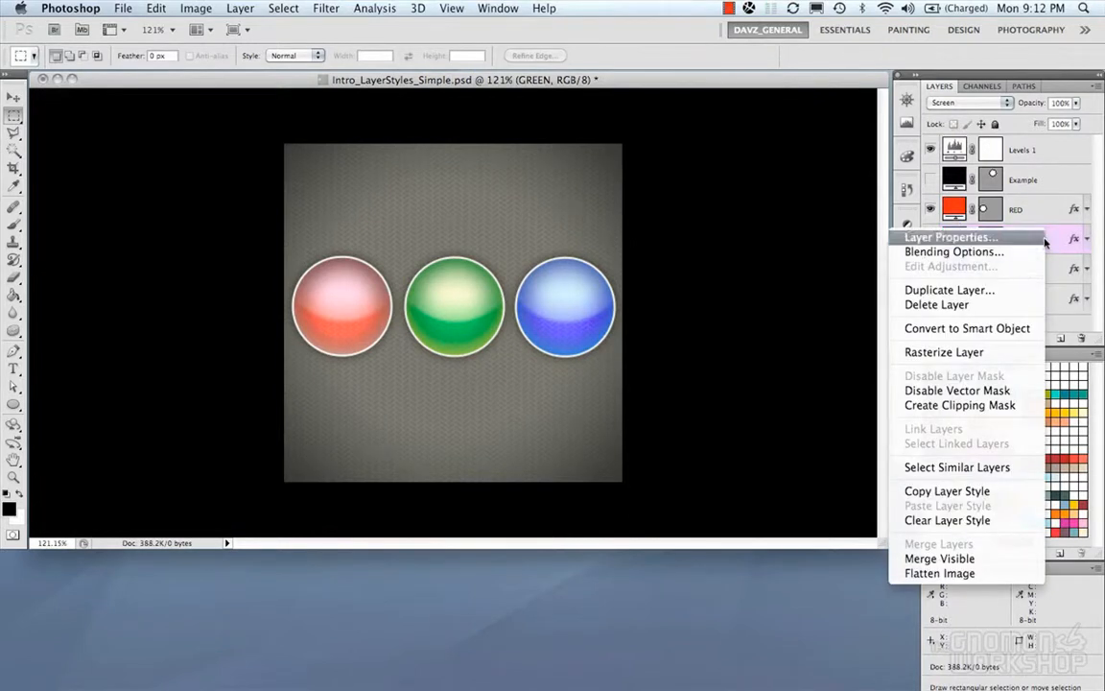
left_click(766, 280)
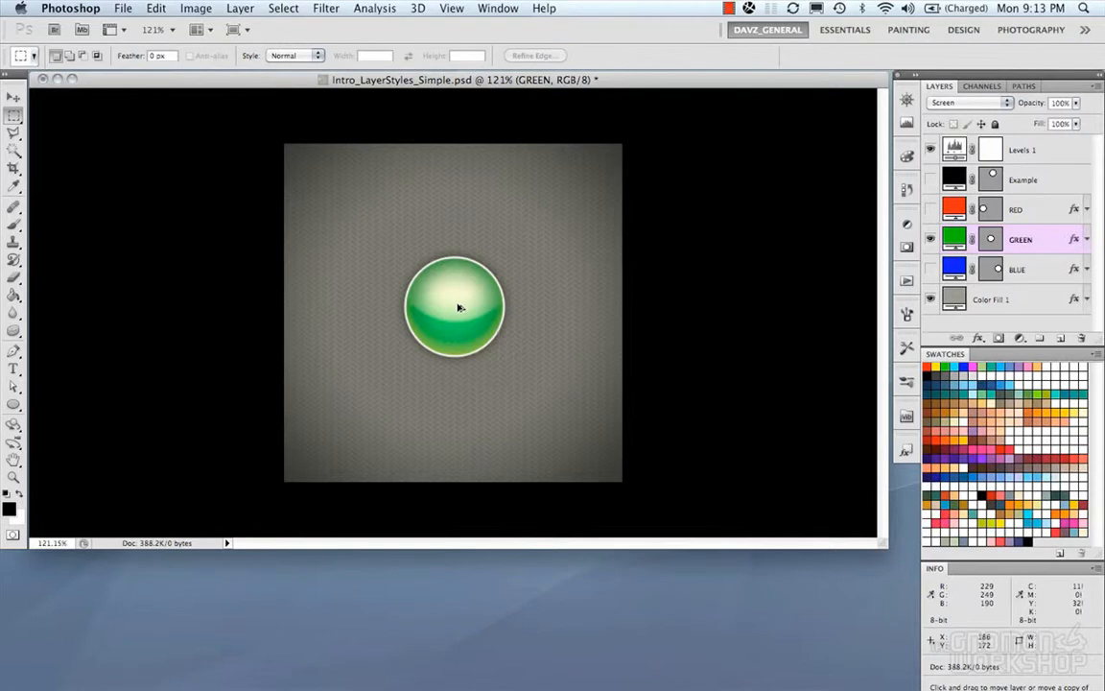
Step: Duplicate the green sphere onto a new layer up and to the right, try moving the copy, and undo everything
left_click_drag(458, 304, 594, 231)
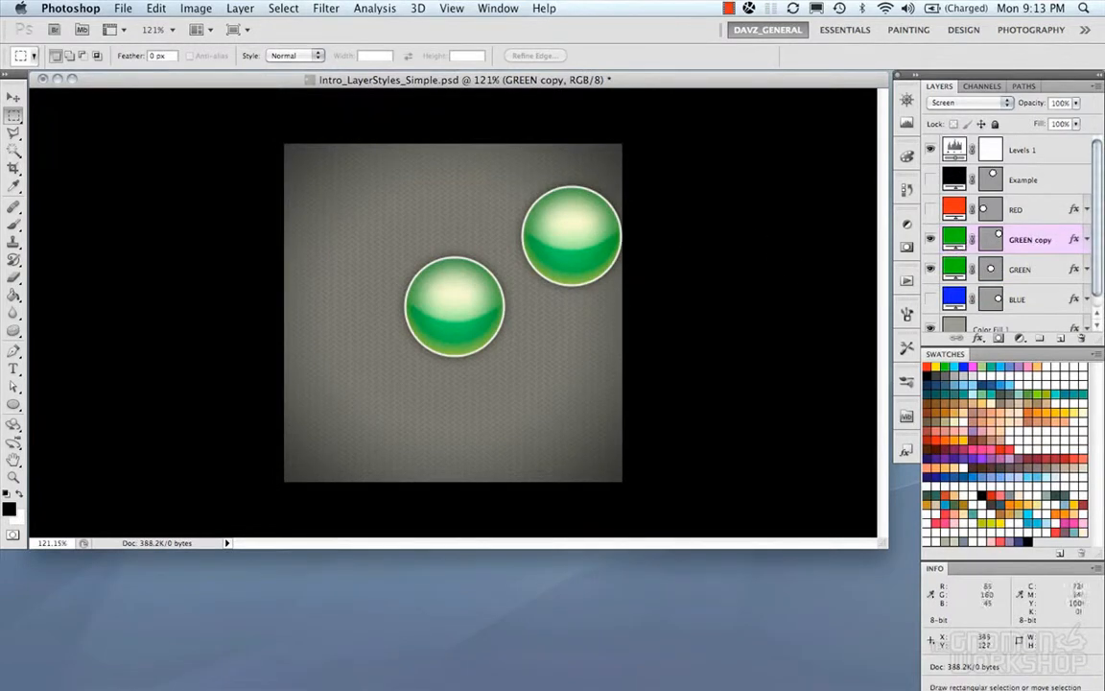
left_click_drag(531, 276, 531, 296)
left_click_drag(594, 275, 508, 225)
key("super+z")
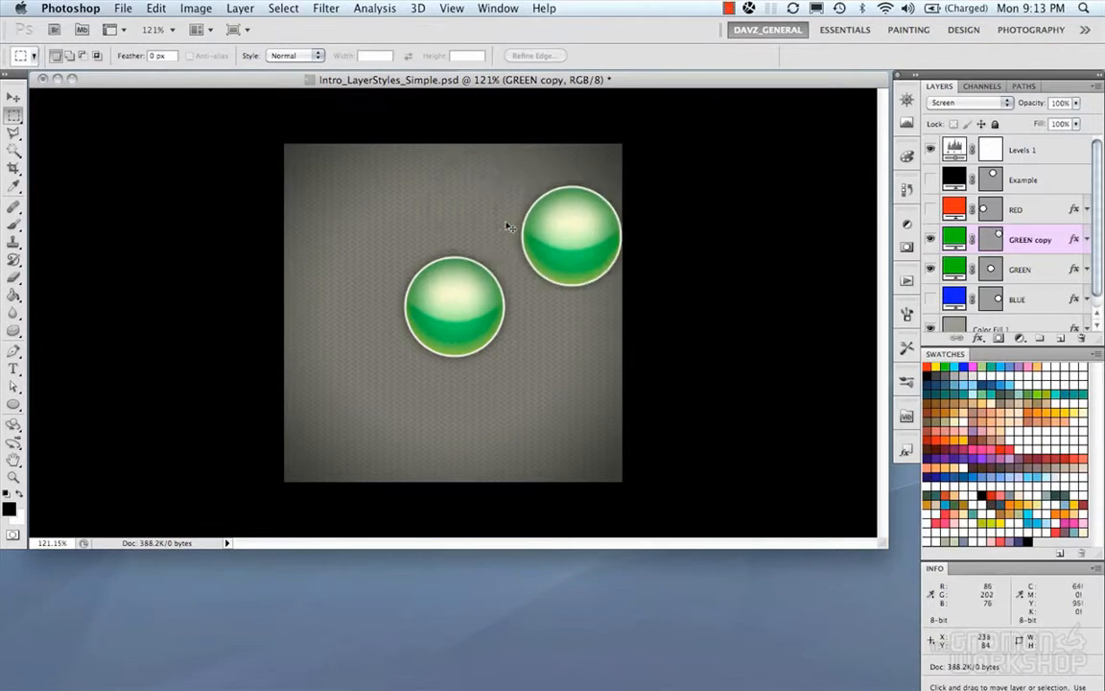
key("super+z")
key("super+z")
key("alt+super+z")
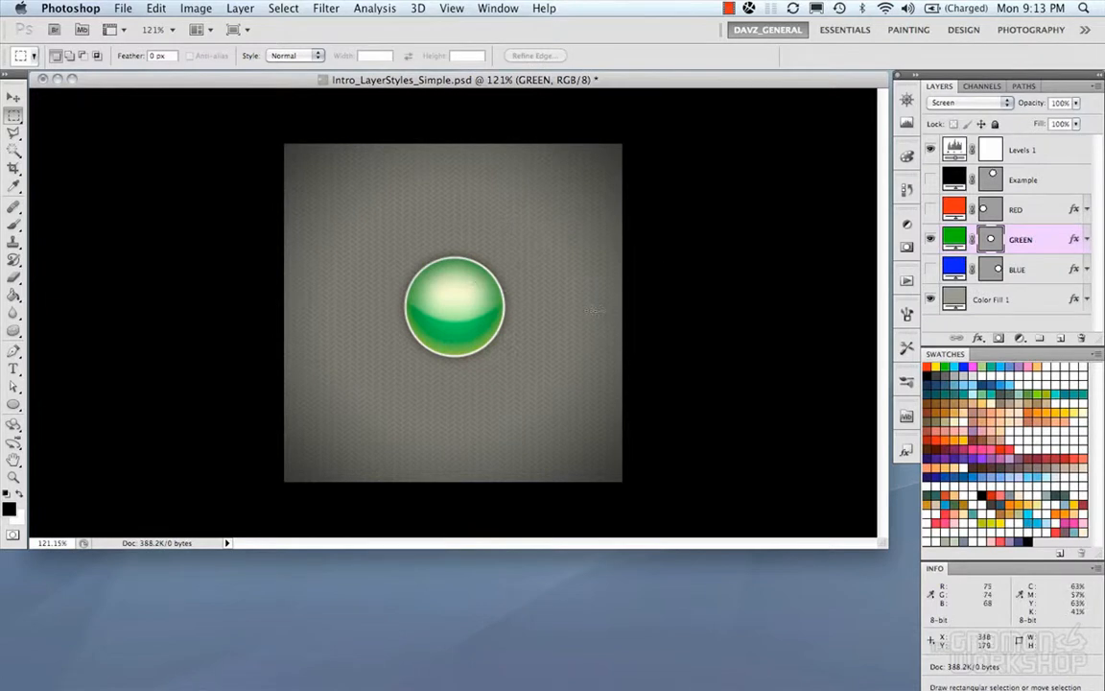
Step: Move the green sphere around freely while the marquee tool stays active, undoing each move
left_click_drag(449, 314, 484, 367)
key("ctrl+z")
left_click_drag(508, 315, 457, 286)
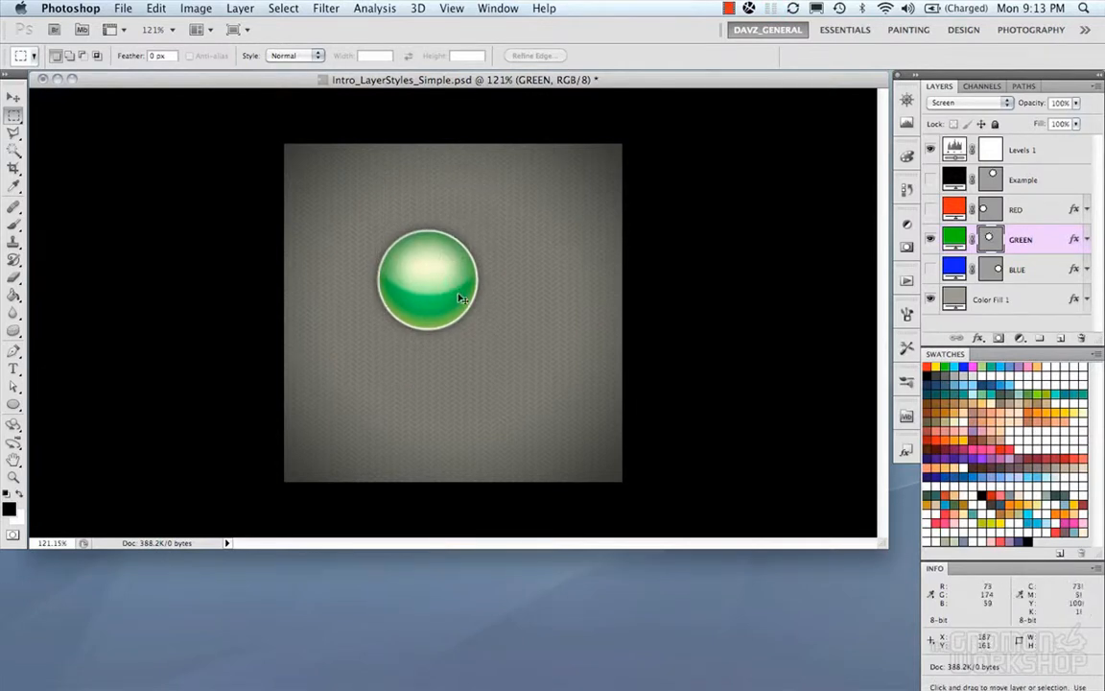
key("super+z")
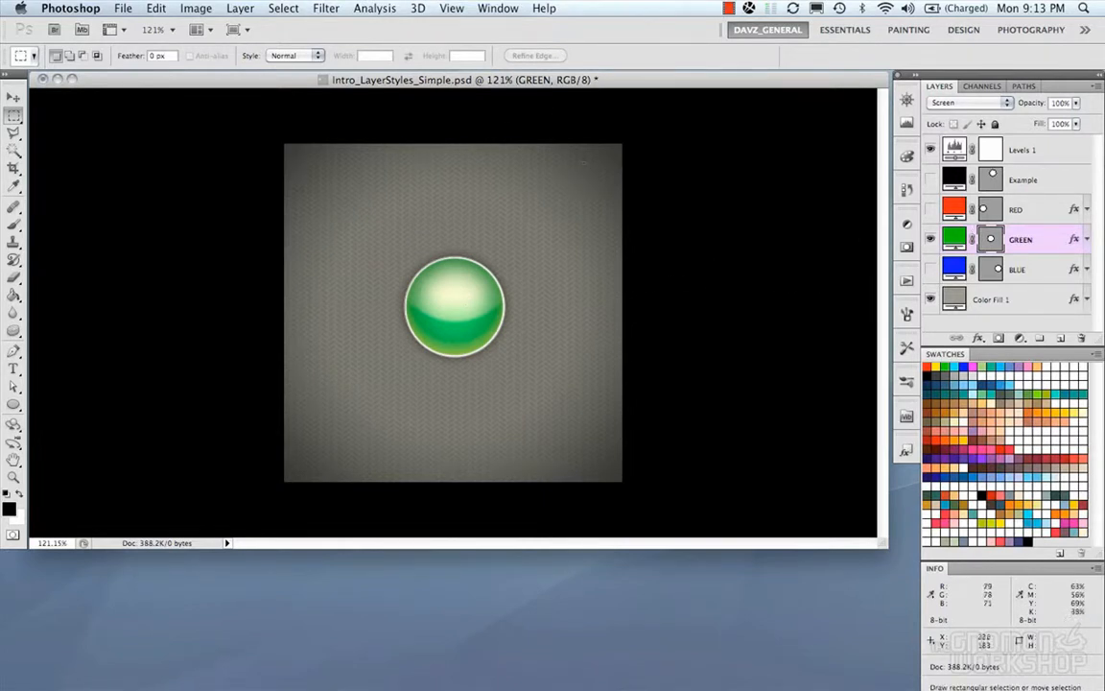
Step: Rasterize the GREEN layer and draw a rectangular selection of about 160 by 176 pixels around its sphere
right_click(477, 297)
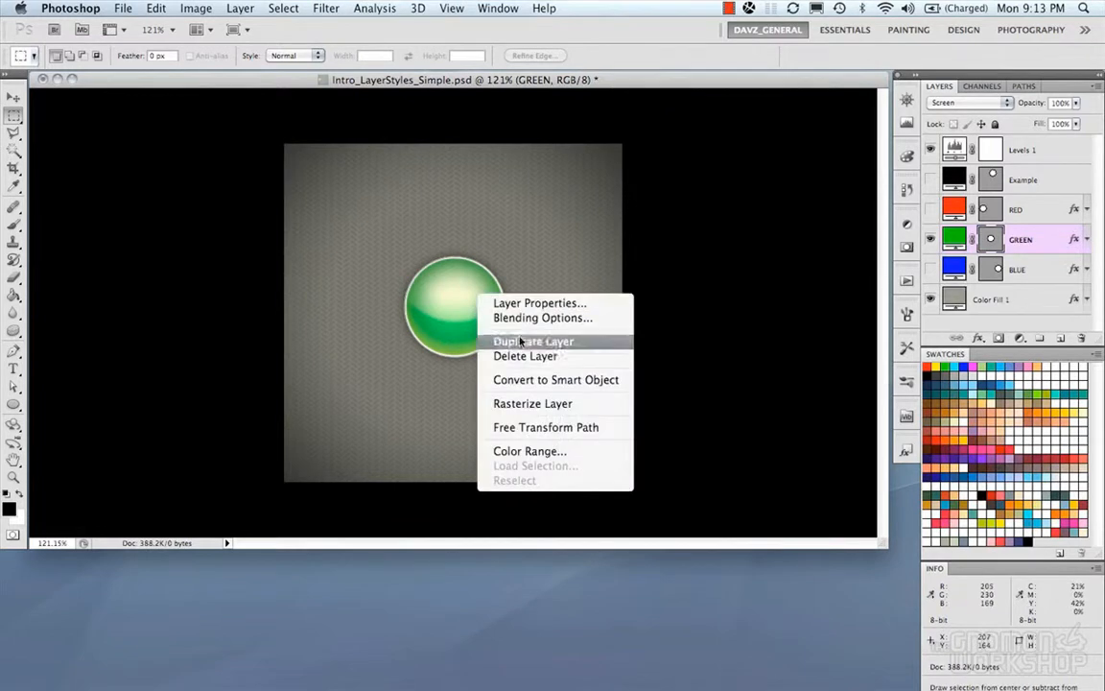
left_click(523, 402)
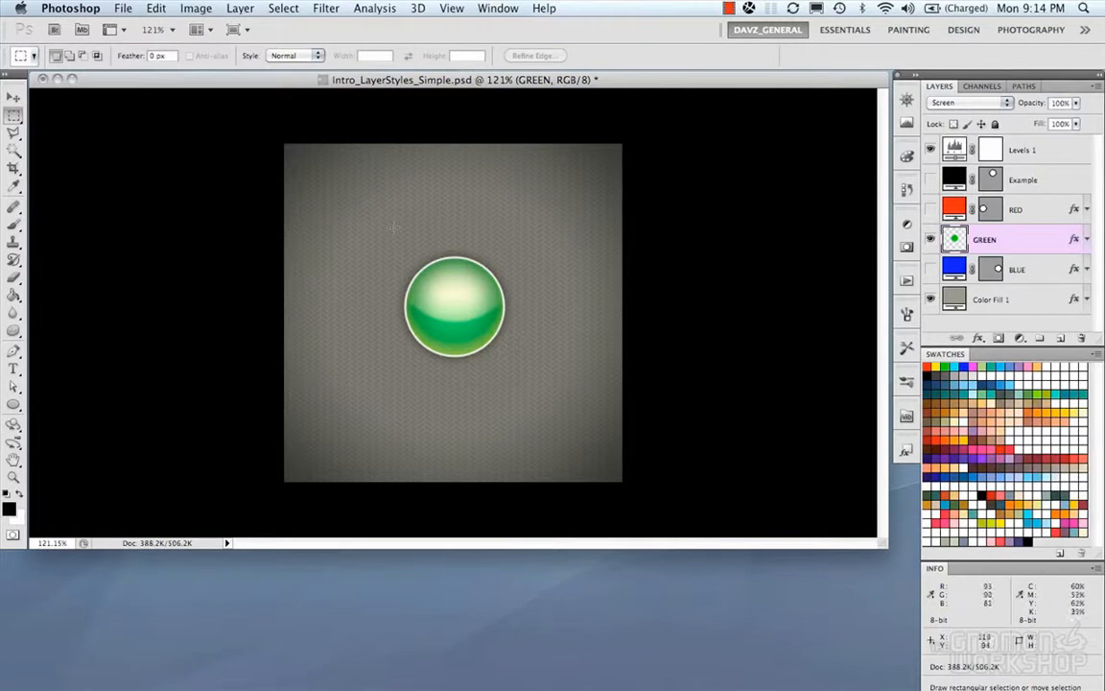
left_click_drag(384, 228, 534, 391)
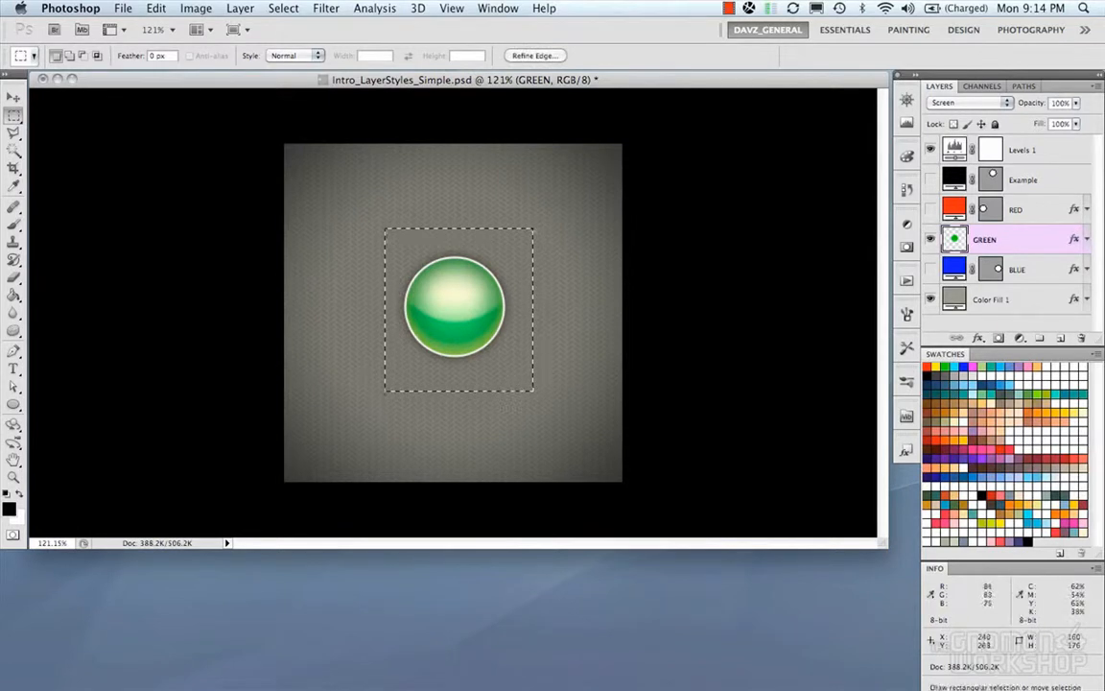
Step: Copy the selected sphere to the right within the GREEN layer, separate it from the original, undo the copy and deselect
left_click_drag(474, 326, 525, 326)
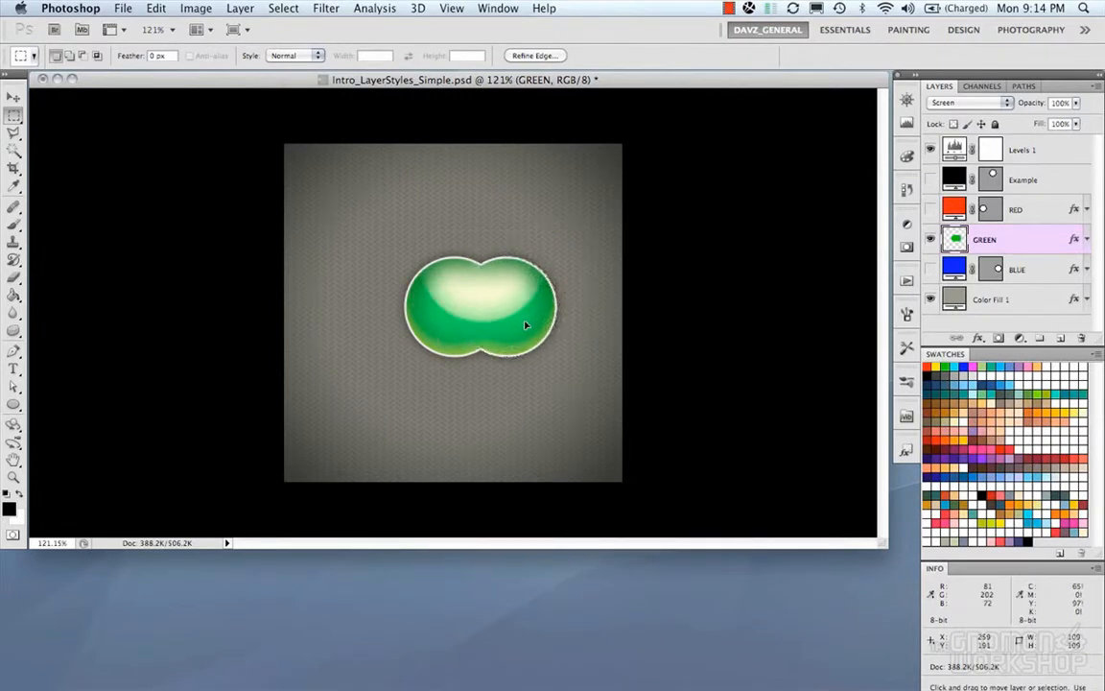
left_click_drag(526, 326, 583, 323)
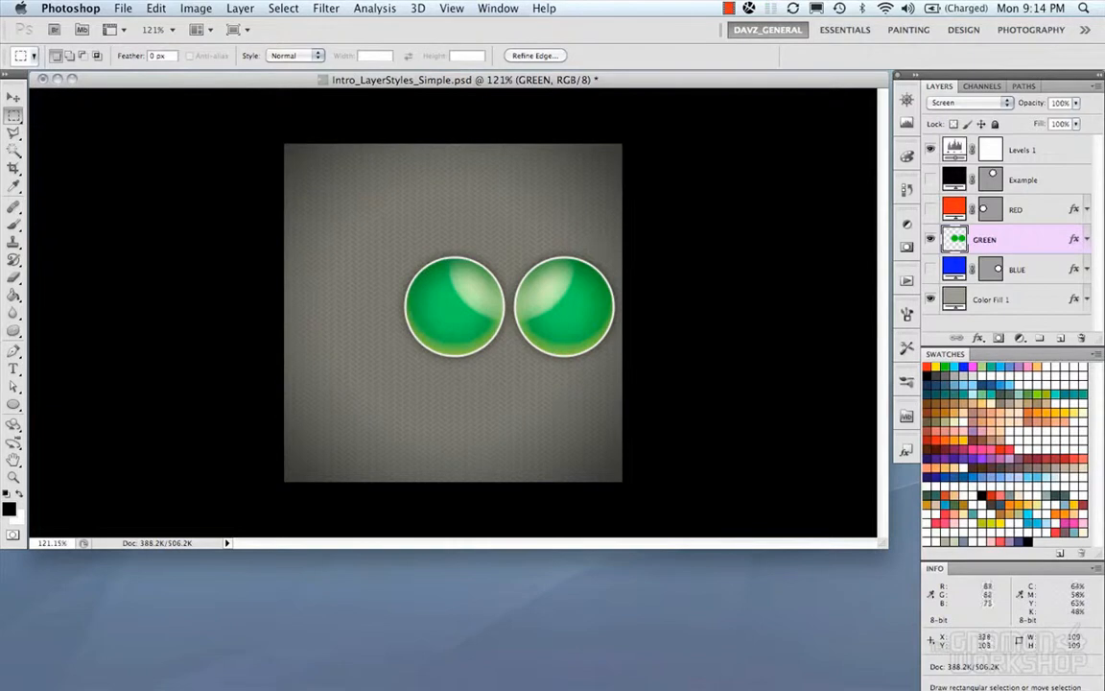
key("super+z")
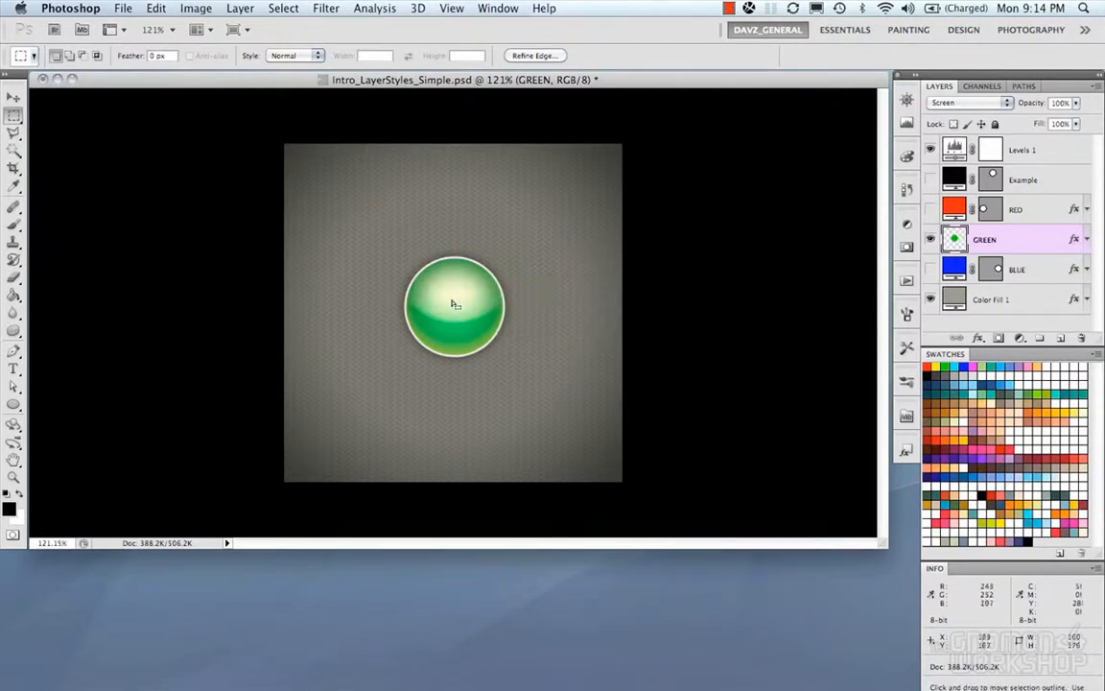
key("super+d")
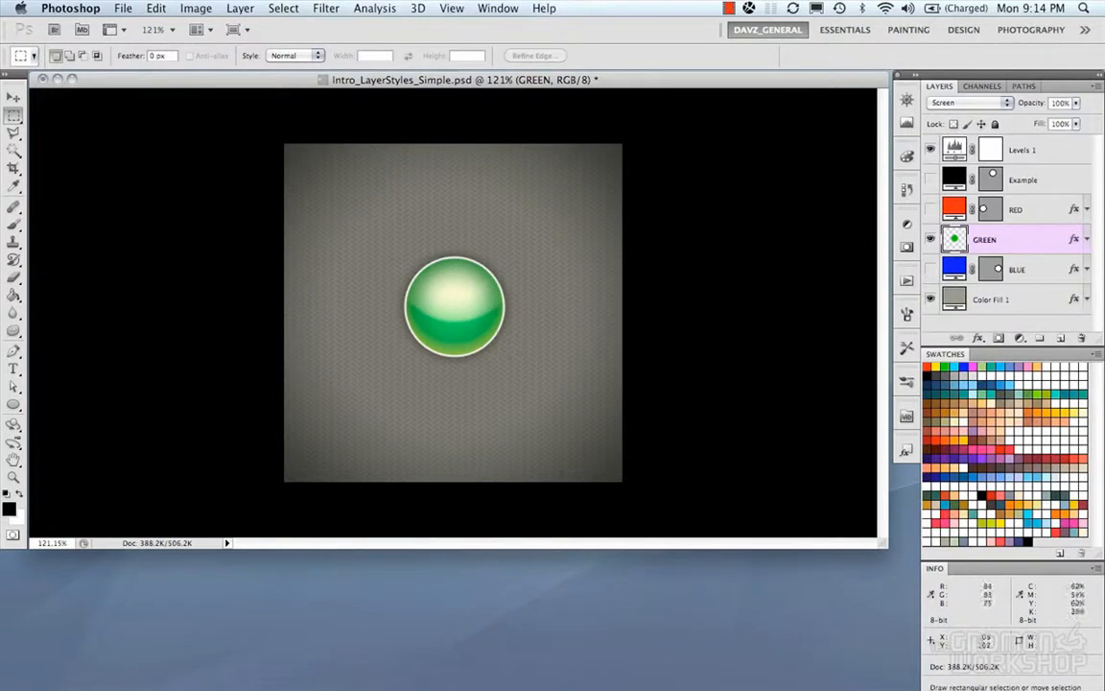
Step: Restore the last selection, place another copy of the sphere beside the original on the same layer, and step back through both
key("super+shift+d")
left_click_drag(487, 326, 582, 329)
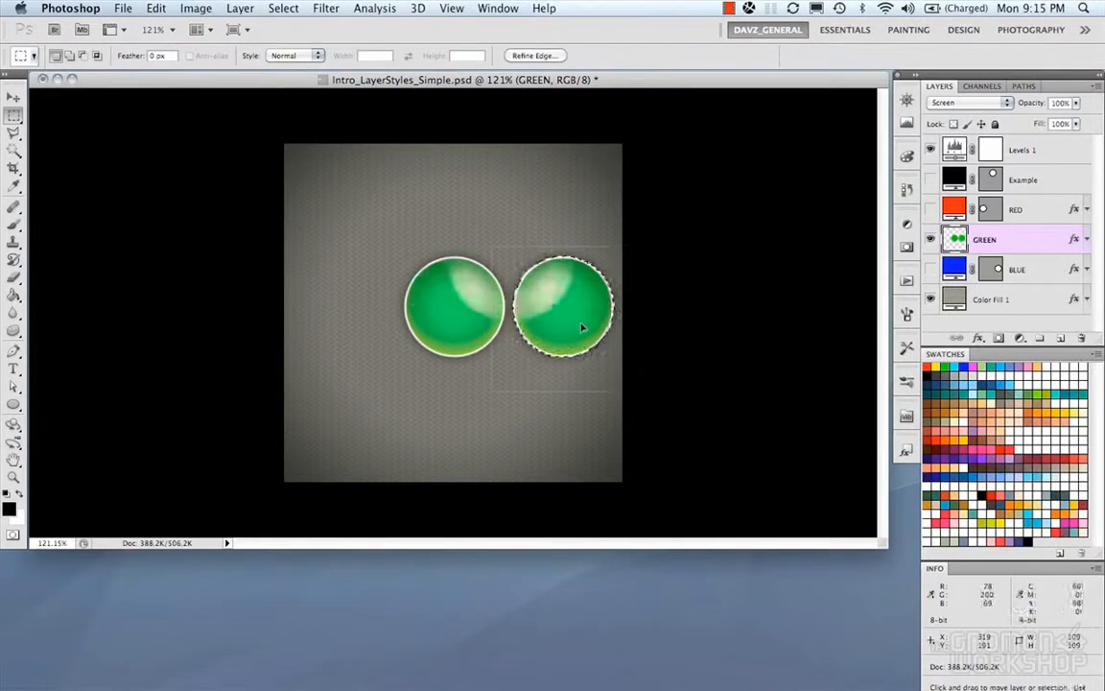
key("super+alt+z")
key("super+alt+z")
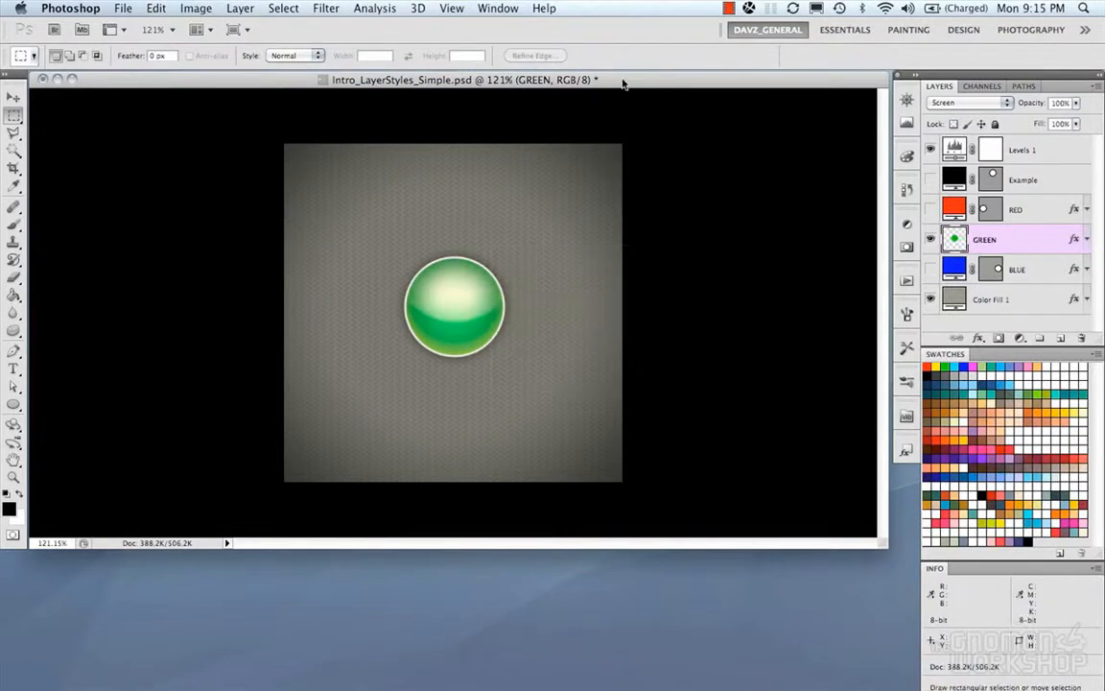